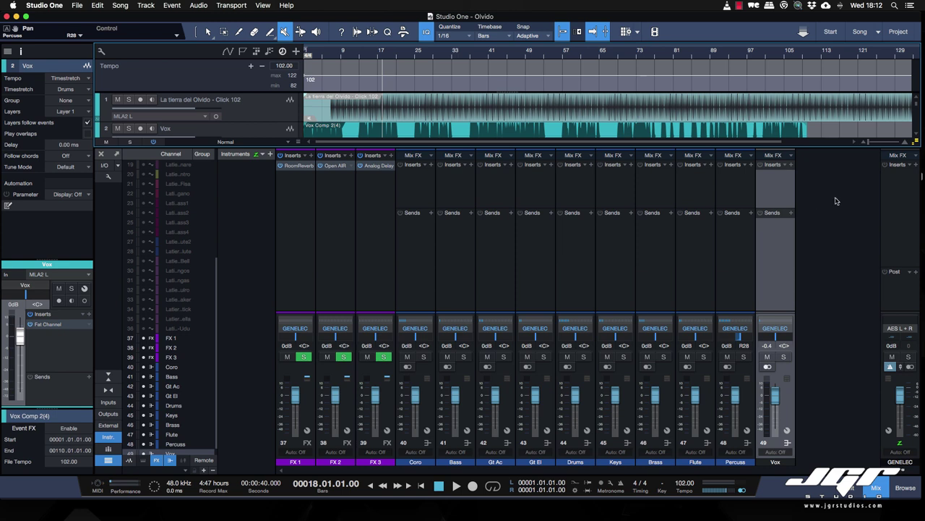
Solo the Drums bus in the mixer and play the song.
{"action": "key", "text": "super+Tab"}
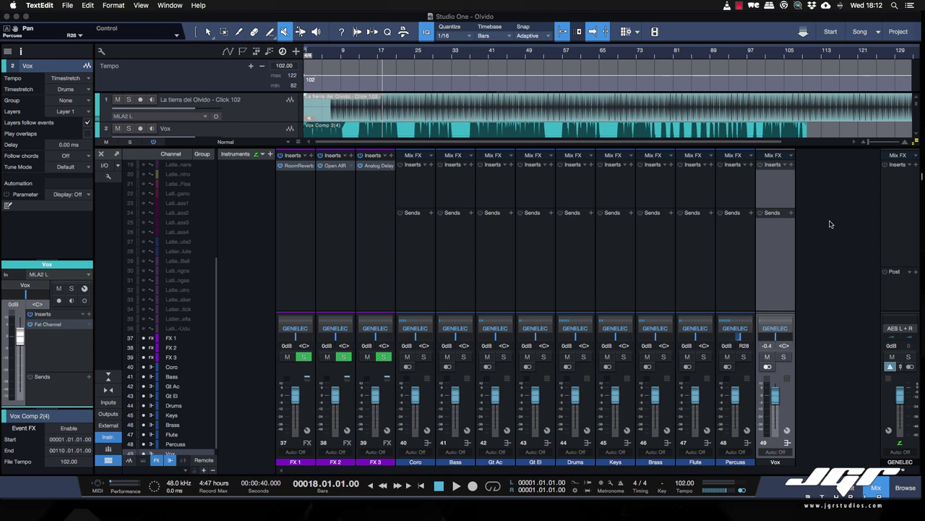
{"action": "left_click", "coordinate": [586, 363]}
{"action": "left_click", "coordinate": [584, 358]}
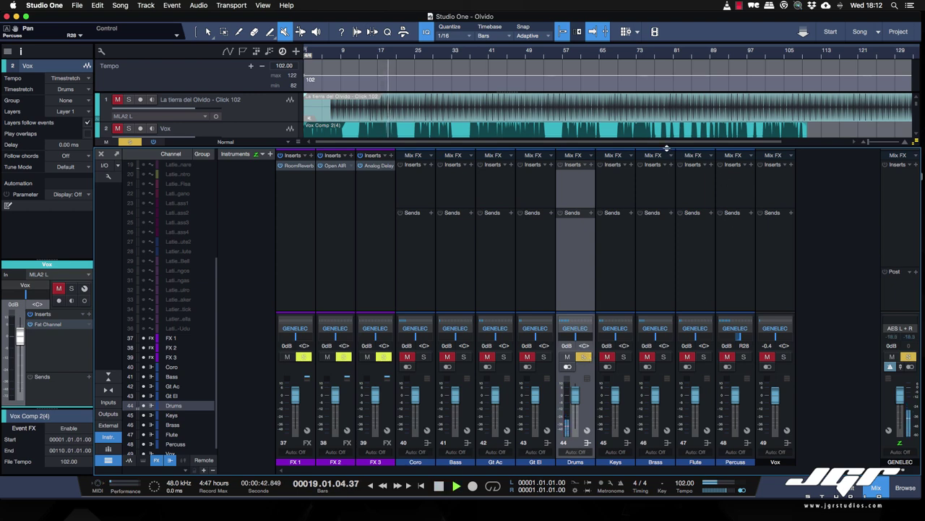
Hide the mixer and expand the Drums folder to show its individual tracks.
{"action": "left_click", "coordinate": [876, 488]}
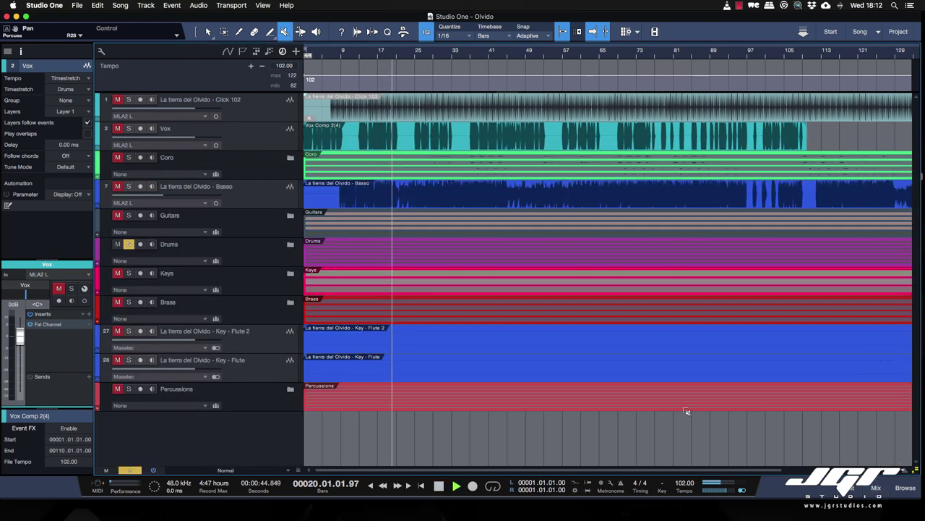
{"action": "left_click", "coordinate": [291, 245]}
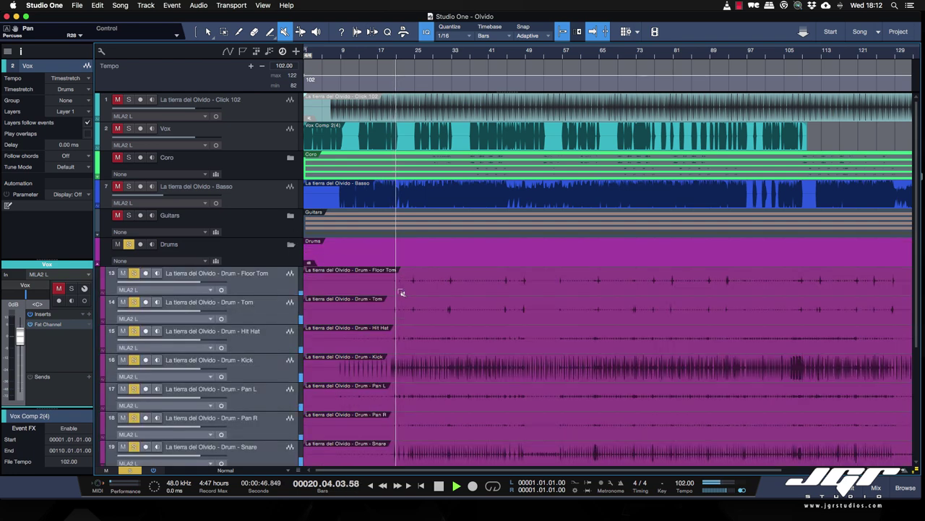
{"action": "scroll", "coordinate": [394, 332], "scroll_direction": "down", "scroll_amount": 3}
{"action": "scroll", "coordinate": [394, 333], "scroll_direction": "down", "scroll_amount": 2}
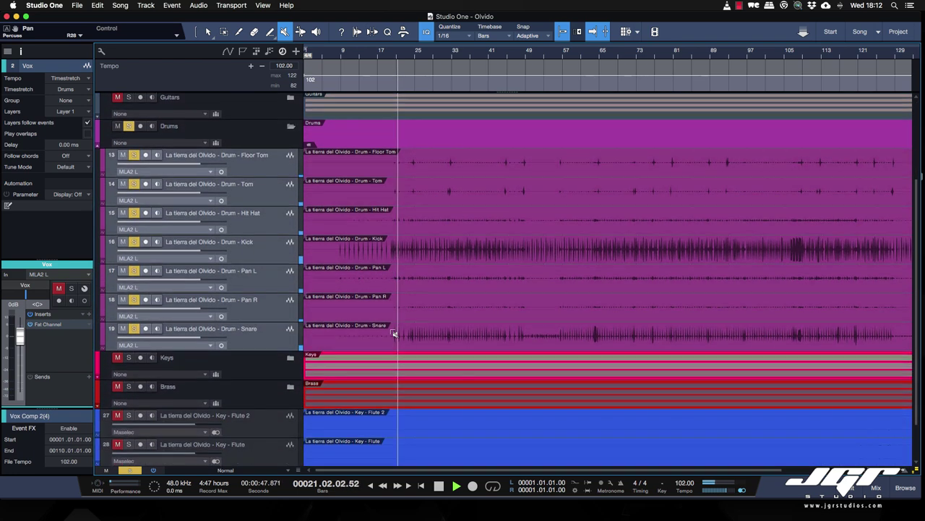
Reorder the drum tracks as Pan L, Pan R, Hit Hat, Snare, Floor Tom, Tom and Kick.
{"action": "left_click", "coordinate": [278, 308]}
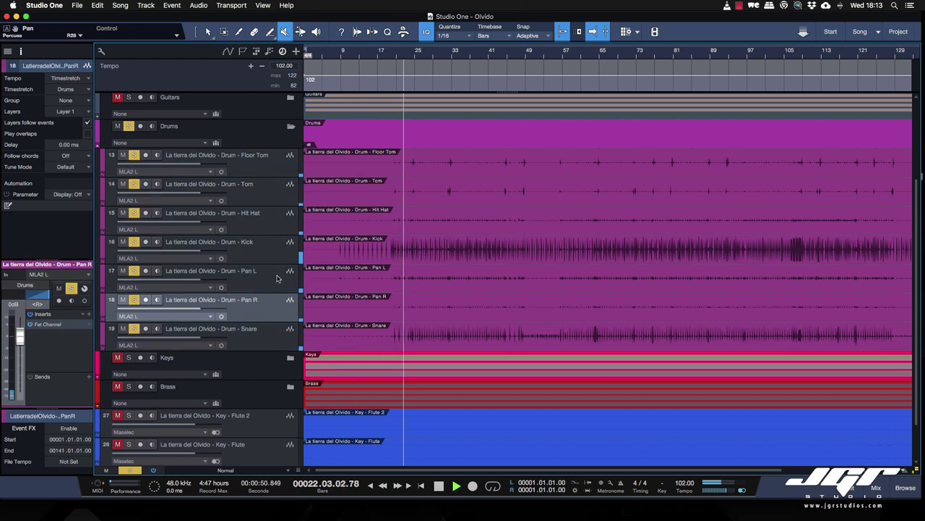
{"action": "left_click", "coordinate": [279, 278]}
{"action": "left_click_drag", "start_coordinate": [279, 335], "coordinate": [272, 312]}
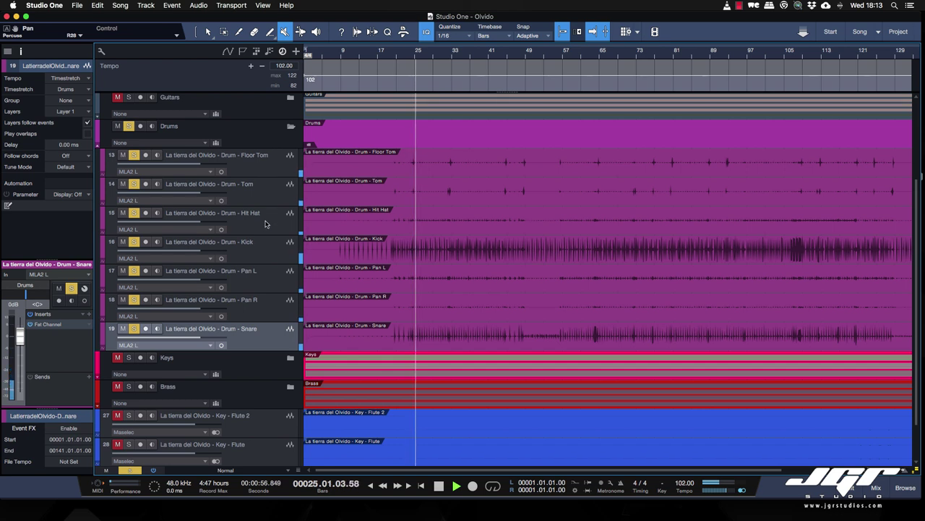
{"action": "left_click_drag", "start_coordinate": [274, 215], "coordinate": [275, 333]}
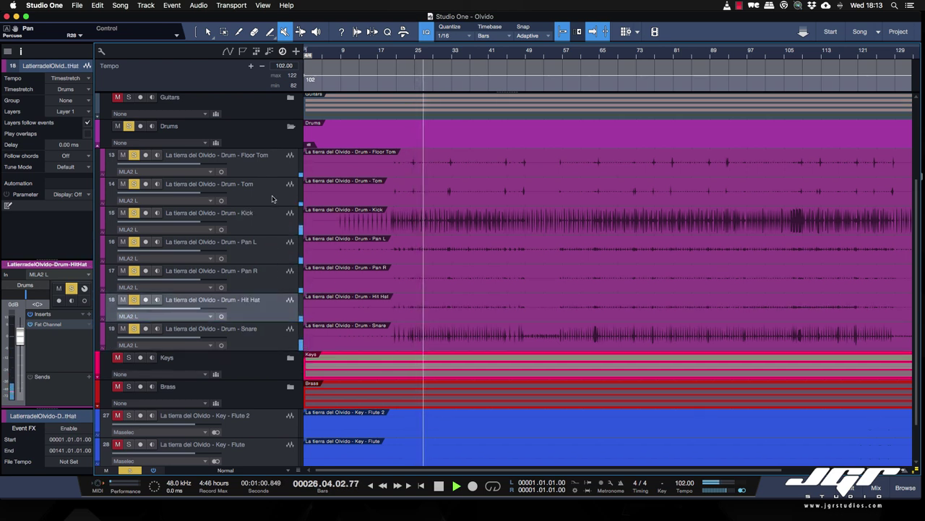
{"action": "left_click_drag", "start_coordinate": [275, 187], "coordinate": [277, 342]}
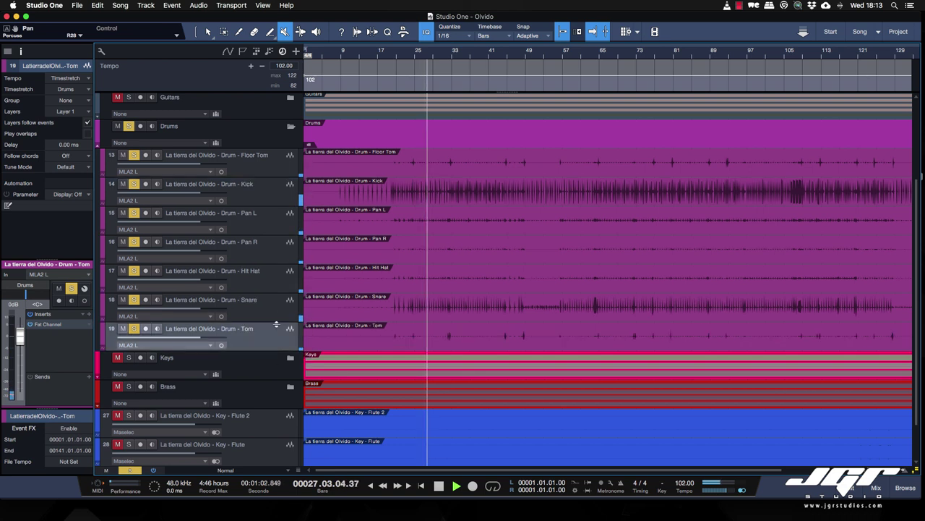
{"action": "left_click_drag", "start_coordinate": [270, 173], "coordinate": [276, 358]}
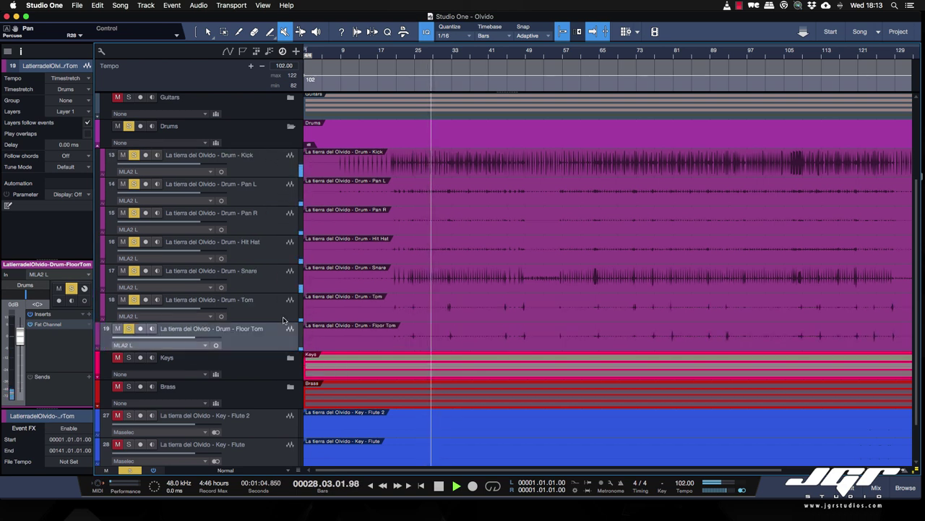
{"action": "left_click_drag", "start_coordinate": [264, 166], "coordinate": [273, 275]}
{"action": "mouse_move", "coordinate": [264, 341]}
{"action": "left_mouse_down"}
{"action": "mouse_move", "coordinate": [267, 303]}
{"action": "mouse_move", "coordinate": [270, 330]}
{"action": "left_mouse_up"}
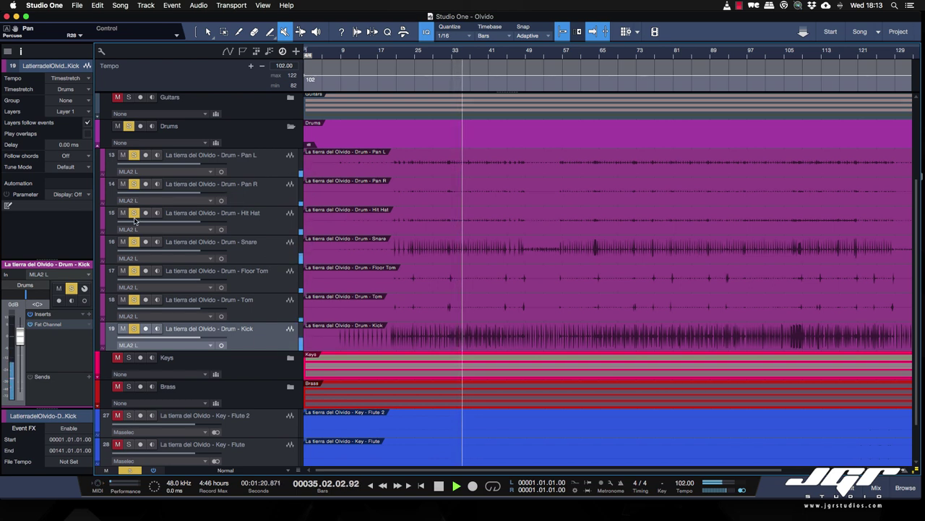
Clear the drum solos, mute mix buses in the mixer while keeping Drums unmuted, and restart playback.
{"action": "left_click", "coordinate": [138, 157]}
{"action": "key", "text": "space"}
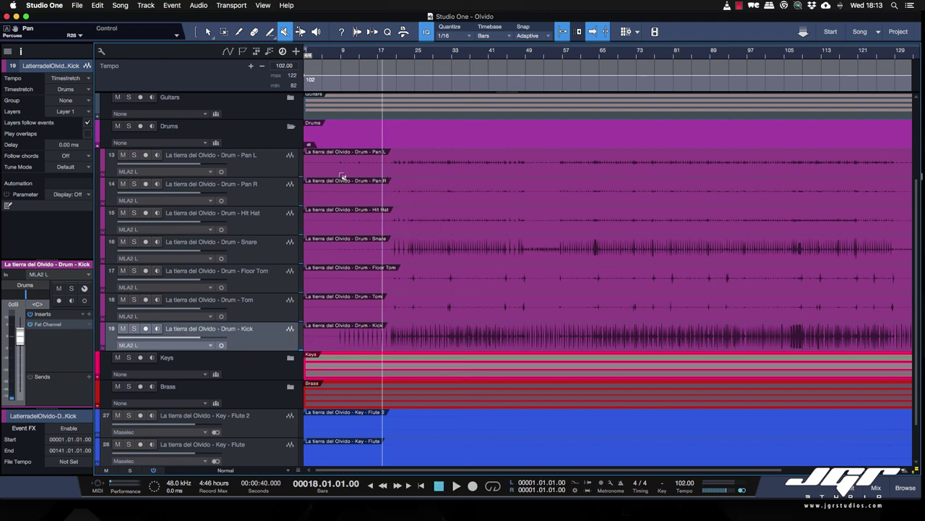
{"action": "key", "text": "F3"}
{"action": "left_click", "coordinate": [767, 356]}
{"action": "key", "text": "F3"}
{"action": "key", "text": "space"}
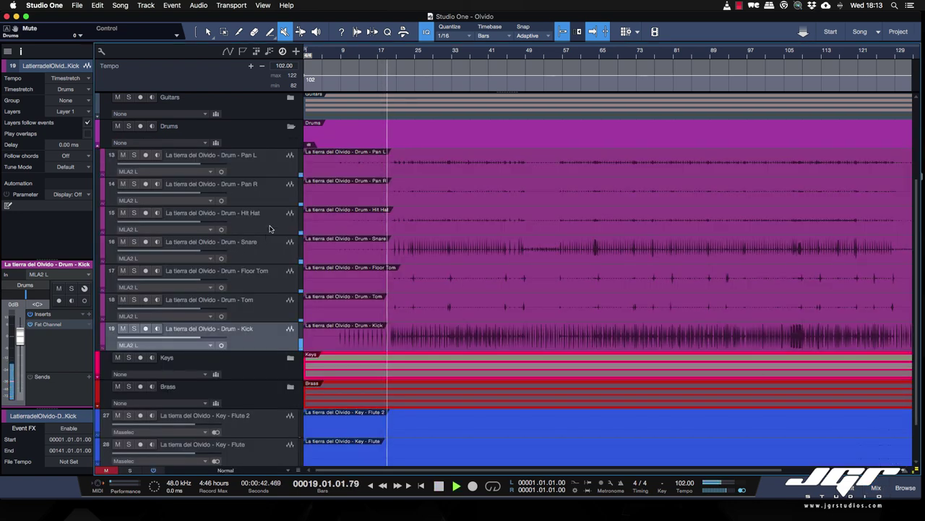
Solo the Pan L and Pan R drum tracks.
{"action": "left_click", "coordinate": [266, 163]}
{"action": "left_click", "coordinate": [134, 156]}
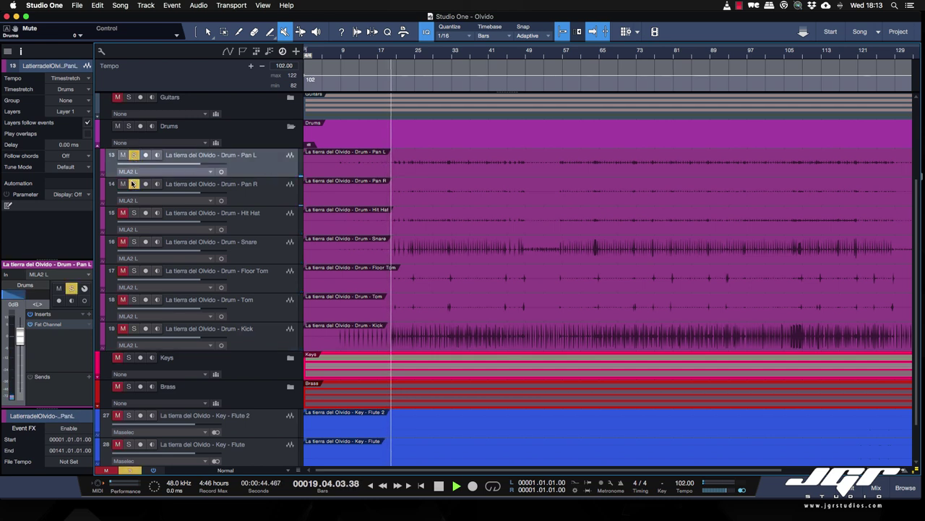
{"action": "left_click", "coordinate": [134, 184]}
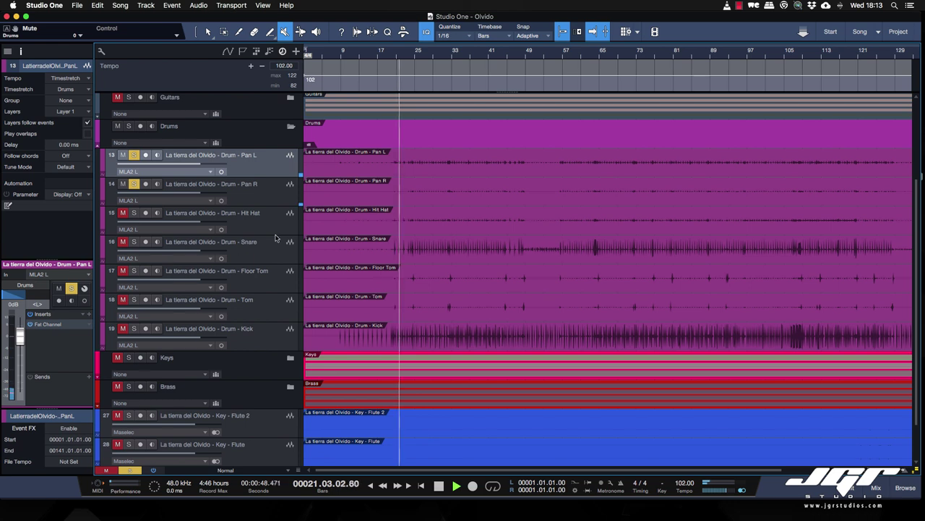
{"action": "left_click", "coordinate": [281, 197]}
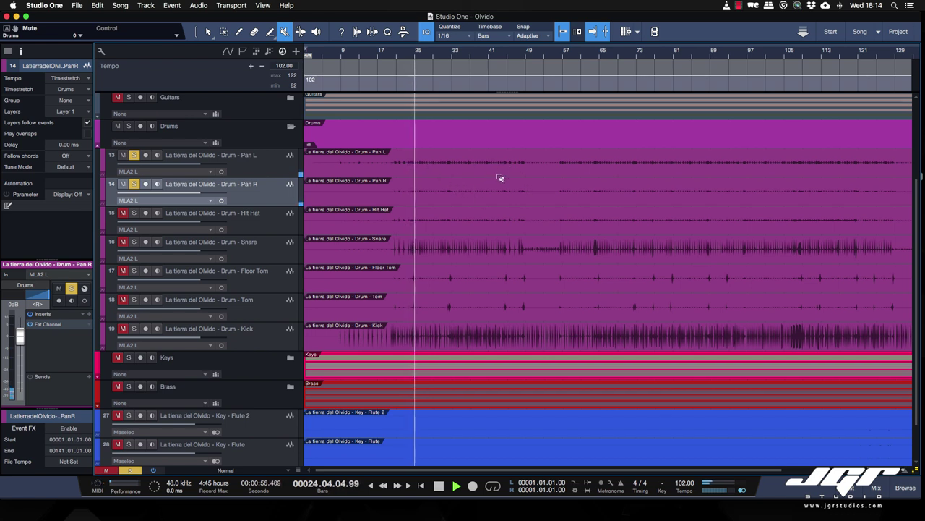
Switch from the Mute tool to the Arrow tool.
{"action": "right_click", "coordinate": [262, 166]}
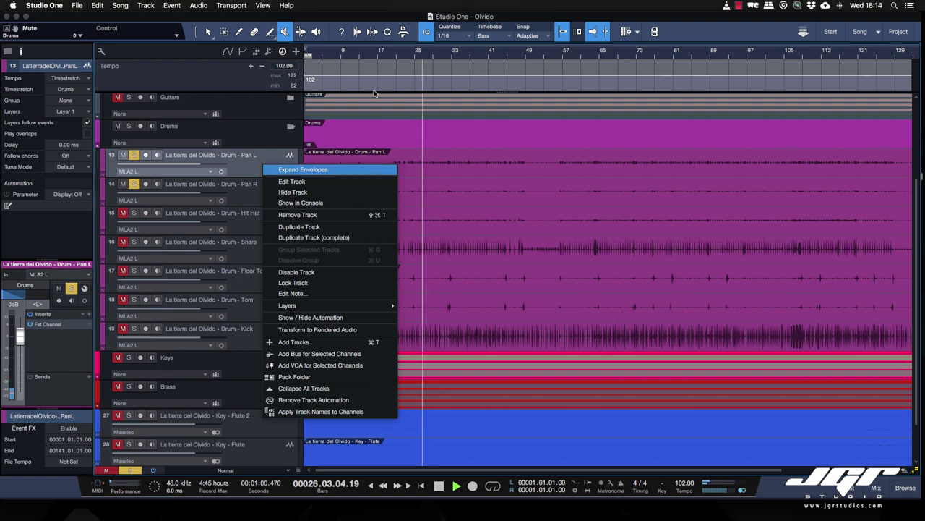
{"action": "scroll", "coordinate": [278, 47], "scroll_direction": "up", "scroll_amount": 1}
{"action": "left_click", "coordinate": [209, 33]}
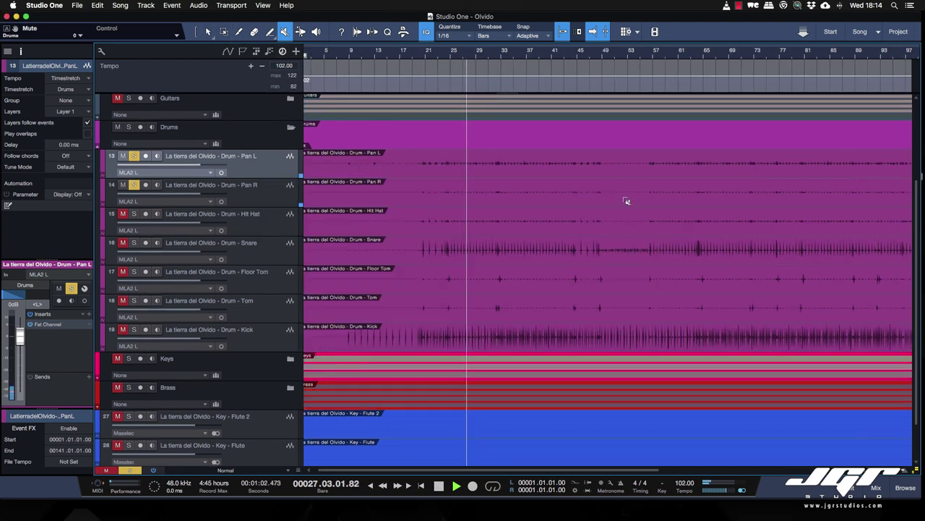
{"action": "key", "text": "1"}
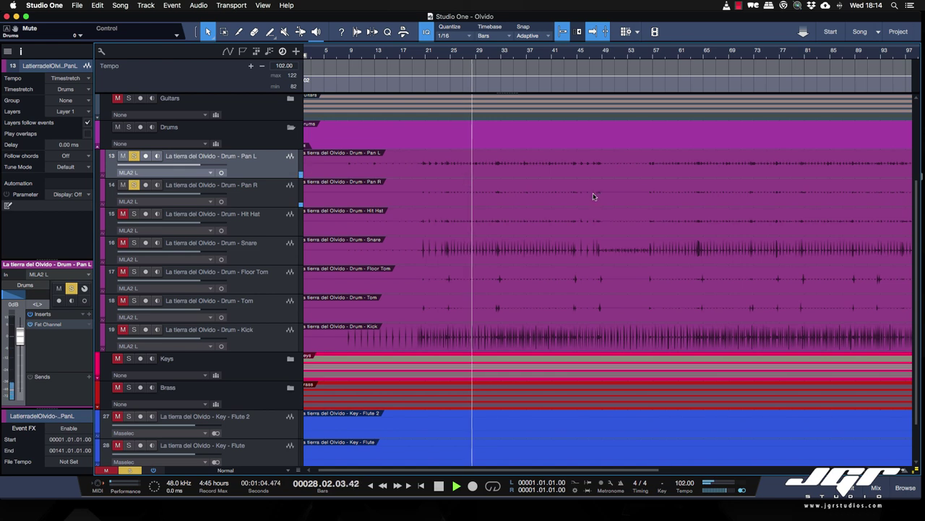
Compare the playback meter levels of the Pan R and Pan L drum tracks.
{"action": "left_click", "coordinate": [594, 196]}
{"action": "scroll", "coordinate": [594, 196], "scroll_direction": "right", "scroll_amount": 2}
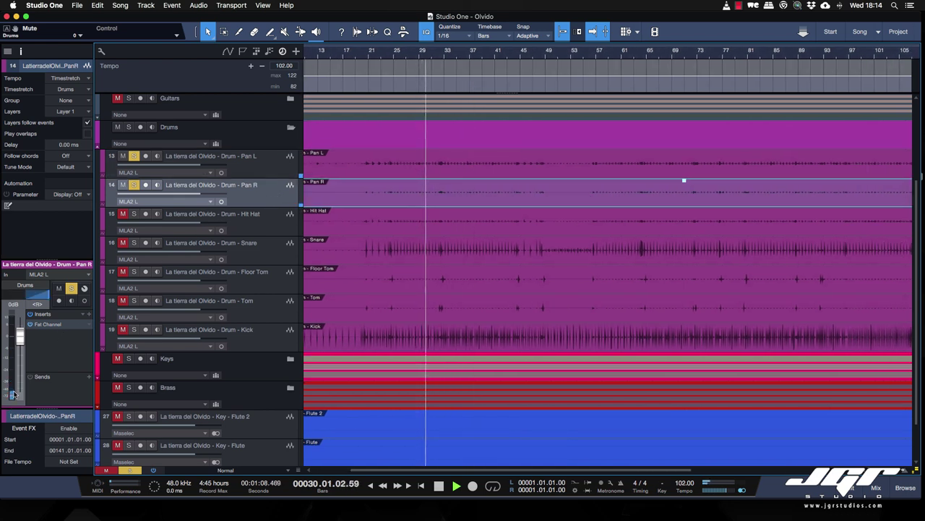
{"action": "mouse_move", "coordinate": [11, 389]}
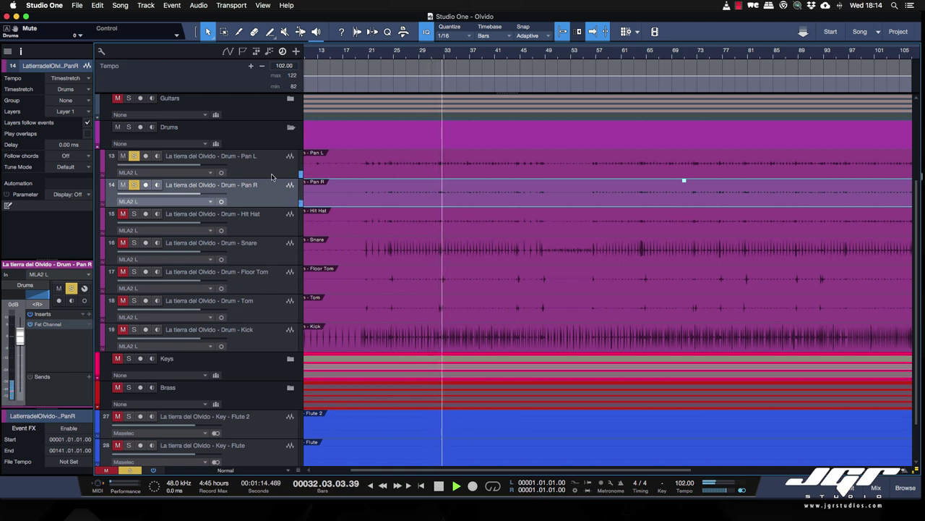
{"action": "key", "text": "Up"}
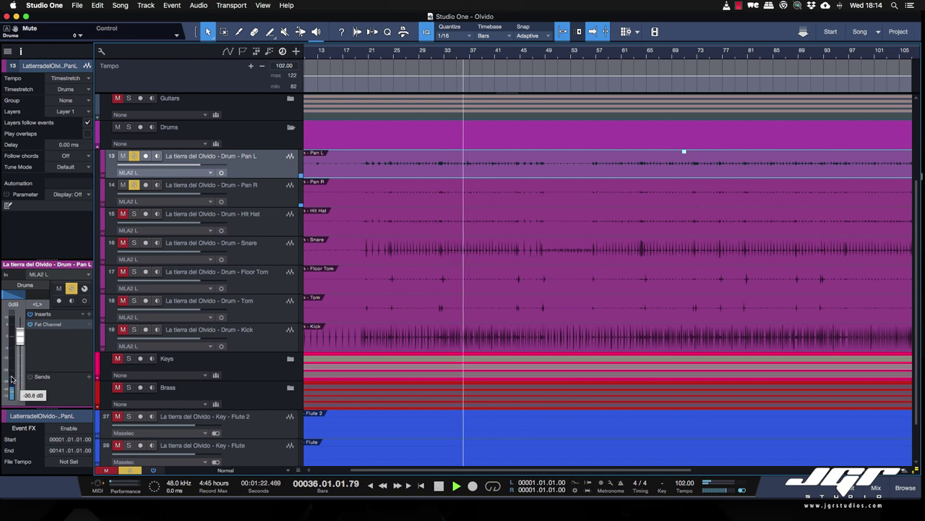
{"action": "left_click", "coordinate": [424, 191]}
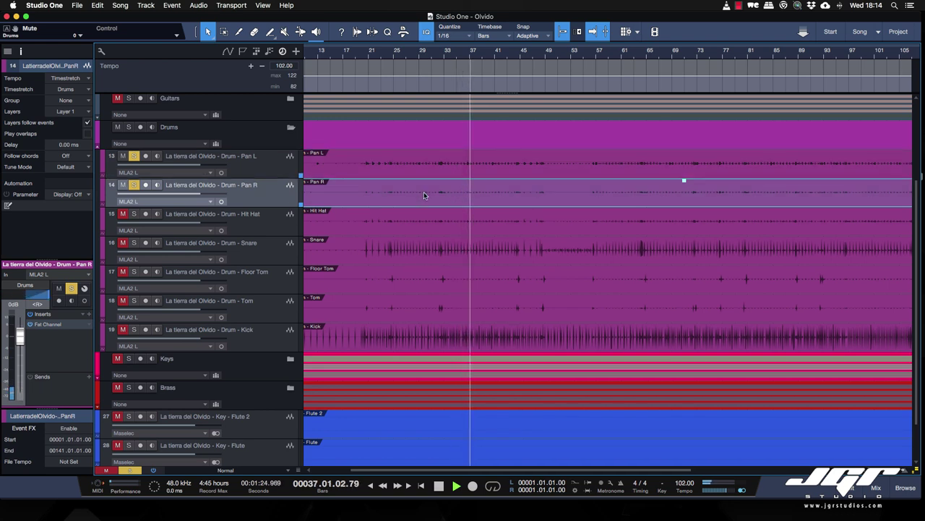
Raise the Pan R event's gain to match Pan L and enlarge the height of both tracks.
{"action": "left_click", "coordinate": [685, 185]}
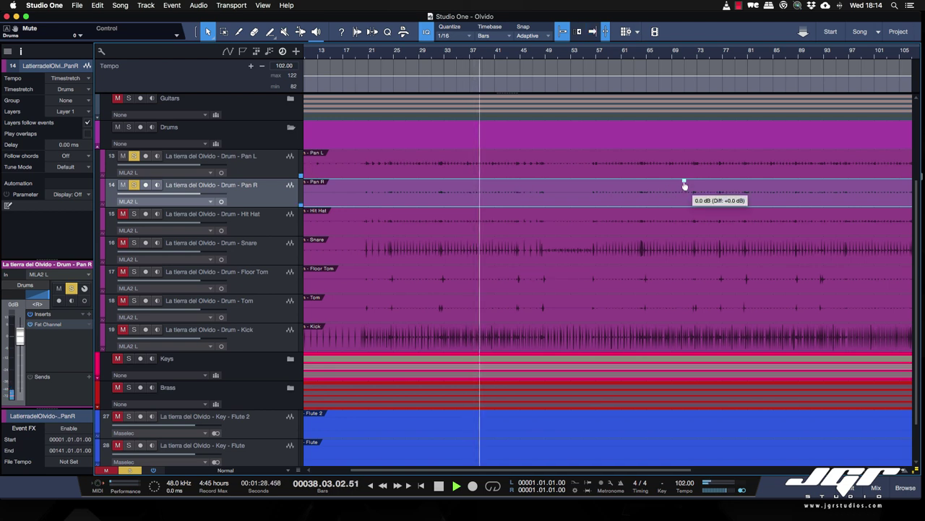
{"action": "left_click_drag", "start_coordinate": [684, 185], "coordinate": [685, 180]}
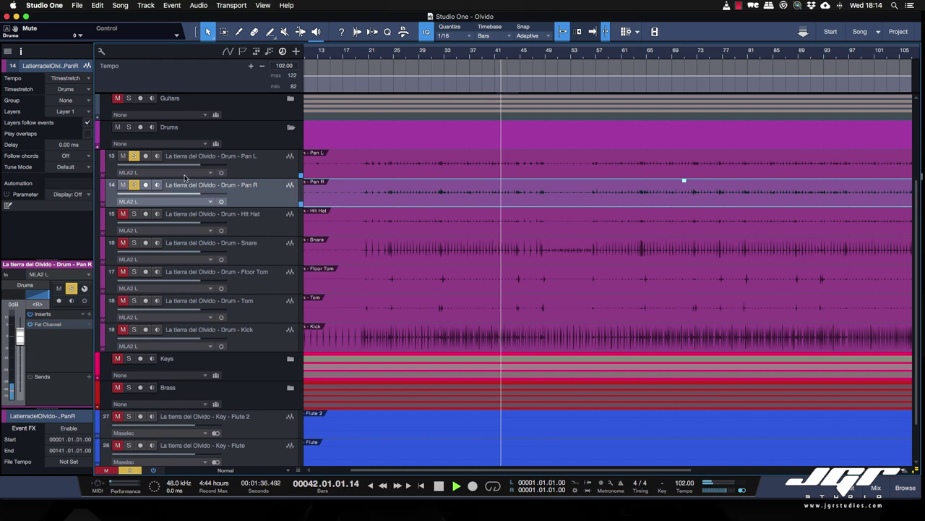
{"action": "left_click", "coordinate": [268, 175], "text": "shift"}
{"action": "left_click_drag", "start_coordinate": [268, 179], "coordinate": [287, 238]}
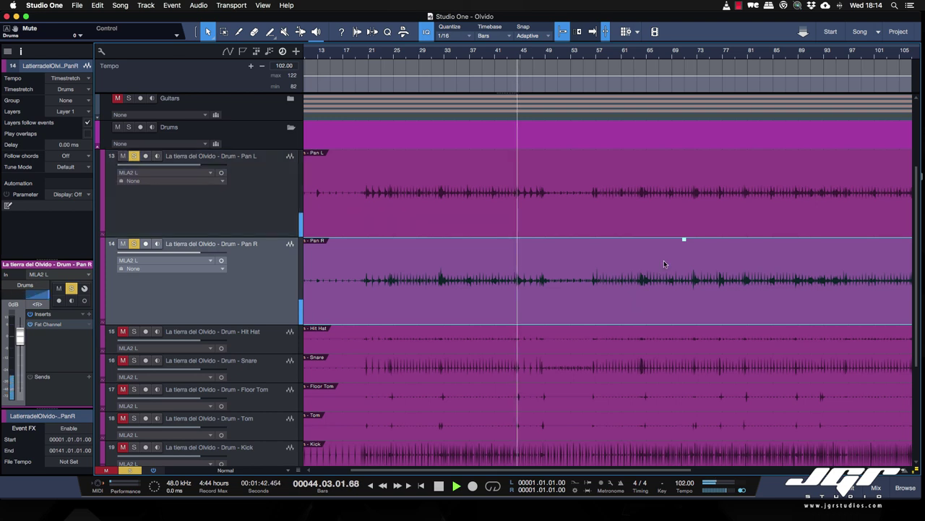
{"action": "left_click", "coordinate": [664, 260]}
{"action": "left_click_drag", "start_coordinate": [684, 246], "coordinate": [684, 245]}
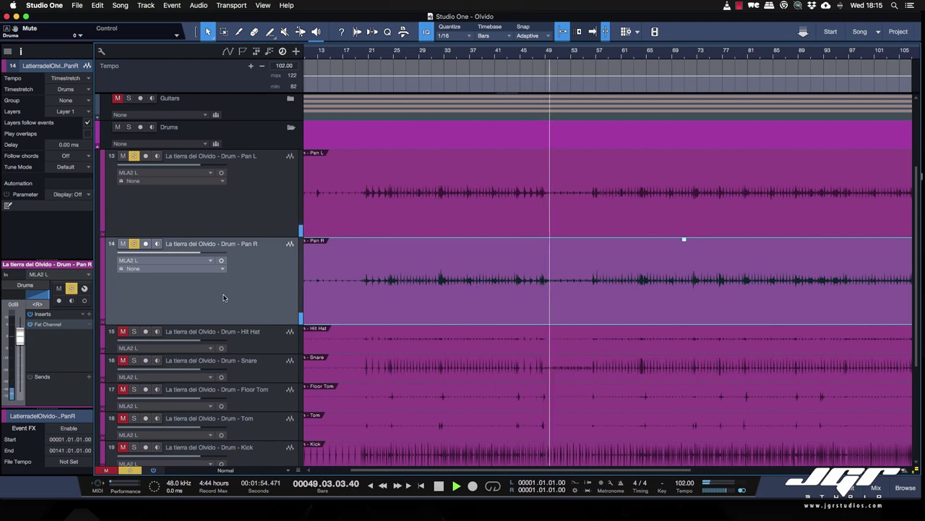
Narrow the Pan L track's panning from hard left and set the Pan R track's pan to R63.
{"action": "left_click", "coordinate": [243, 201]}
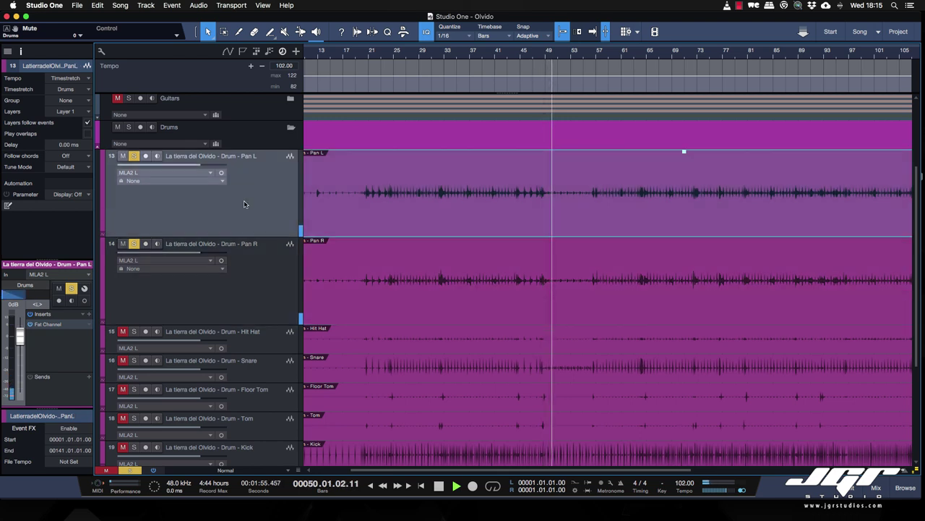
{"action": "left_click", "coordinate": [5, 297]}
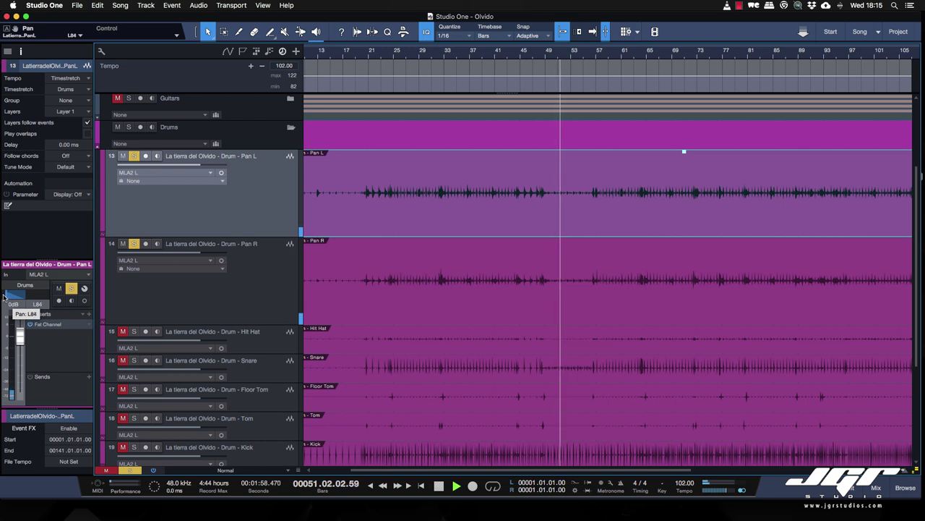
{"action": "left_click_drag", "start_coordinate": [5, 298], "coordinate": [12, 296]}
{"action": "left_click", "coordinate": [211, 303]}
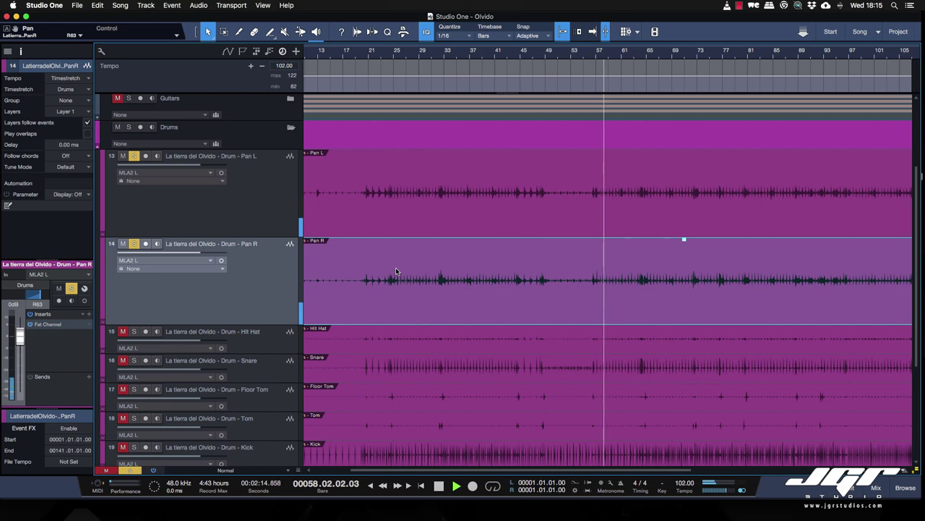
Stop playback and examine the Pan L and Pan R waveforms closely around bar 70, beat 4.
{"action": "key", "text": "e"}
{"action": "key", "text": "e"}
{"action": "key", "text": "e"}
{"action": "key", "text": "e"}
{"action": "key", "text": "e"}
{"action": "key", "text": "e"}
{"action": "key", "text": "e"}
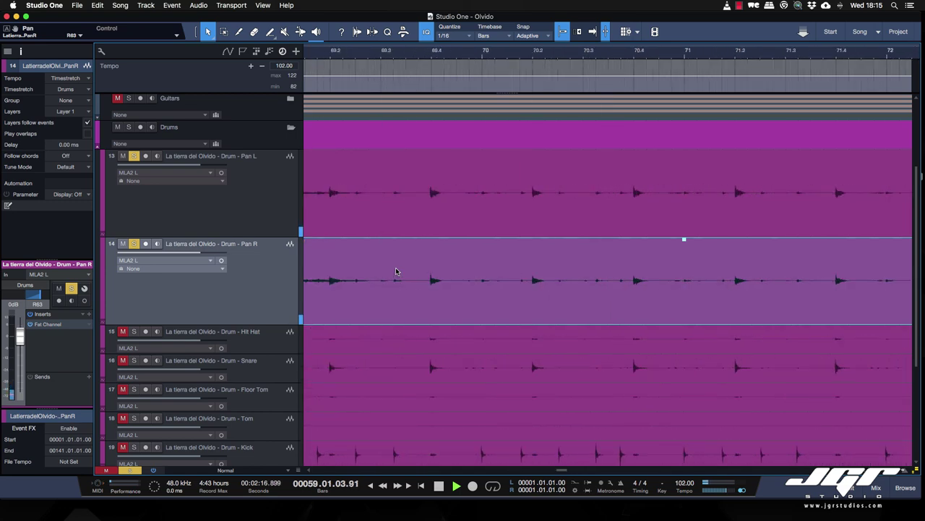
{"action": "key", "text": "space"}
{"action": "key", "text": "e"}
{"action": "key", "text": "e"}
{"action": "key", "text": "e"}
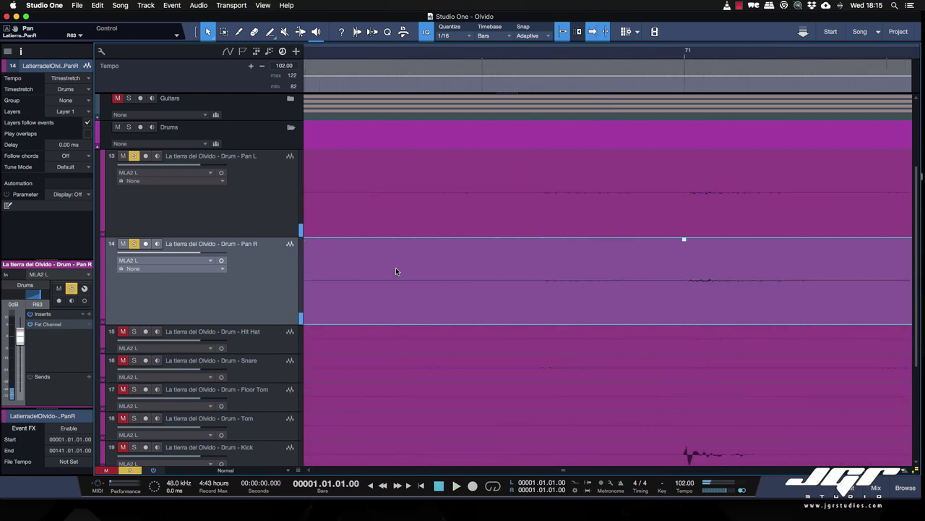
{"action": "scroll", "coordinate": [395, 271], "scroll_direction": "left", "scroll_amount": 1}
{"action": "scroll", "coordinate": [395, 271], "scroll_direction": "left", "scroll_amount": 5}
{"action": "scroll", "coordinate": [395, 271], "scroll_direction": "right", "scroll_amount": 1}
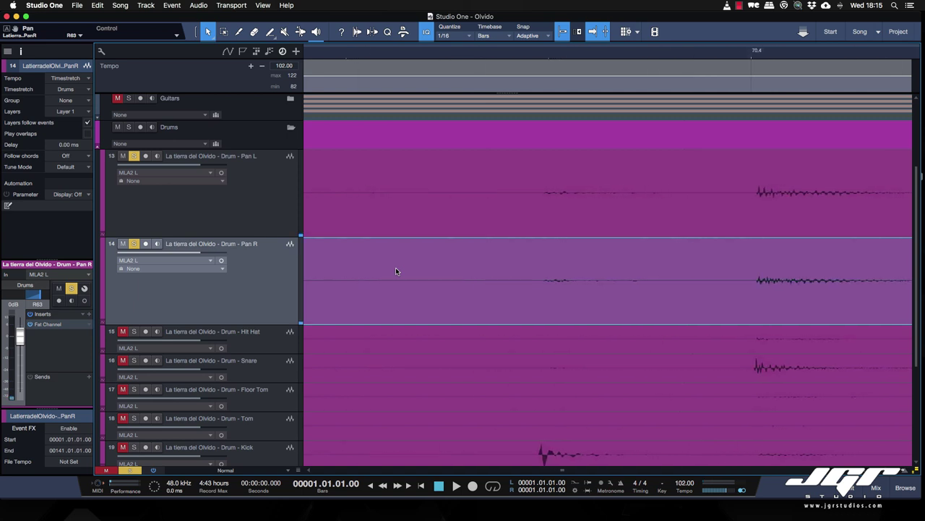
Place the playhead at the onset of the Pan L and Pan R hit just after beat 70.4 to check their alignment.
{"action": "left_click", "coordinate": [754, 52]}
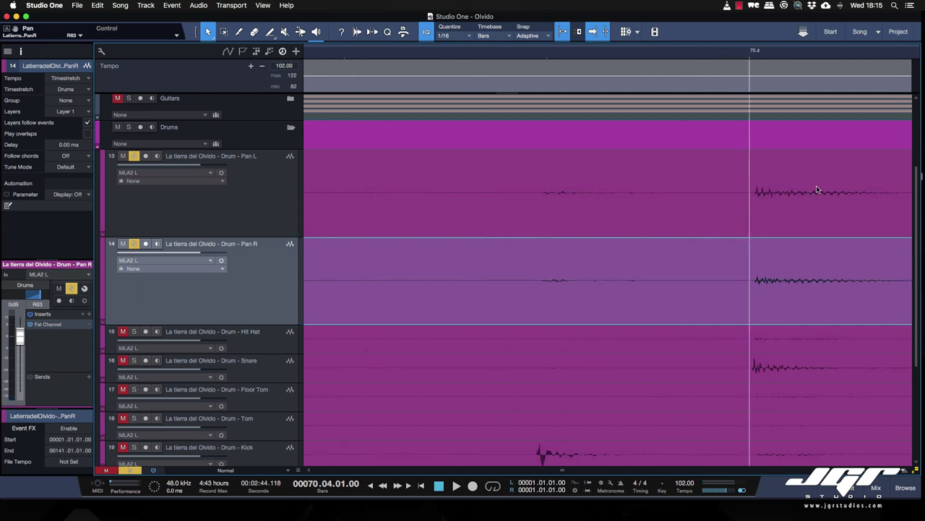
{"action": "key", "text": "e"}
{"action": "key", "text": "e"}
{"action": "key", "text": "e"}
{"action": "left_click", "coordinate": [801, 53]}
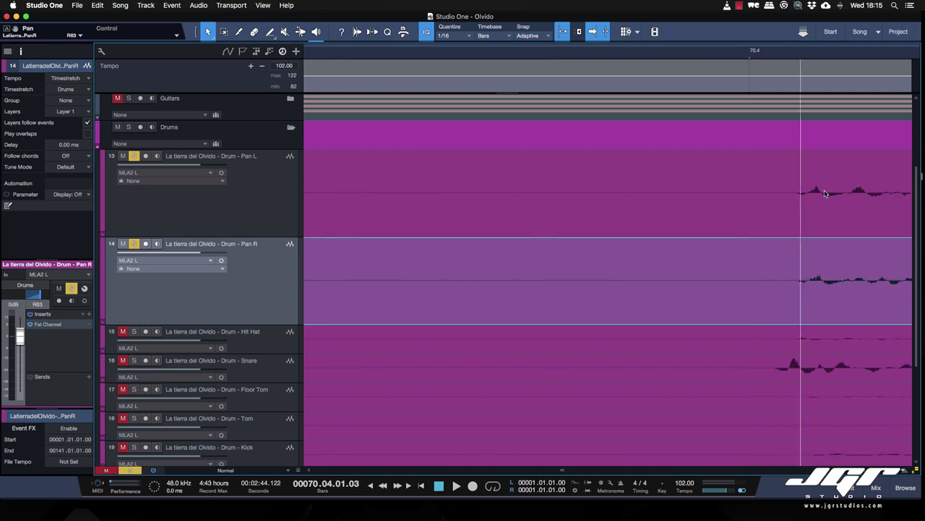
Compare the Snare onset with Pan L and Pan R just after beat 70.4, and clear the track solos and mutes.
{"action": "scroll", "coordinate": [814, 191], "scroll_direction": "right", "scroll_amount": 5}
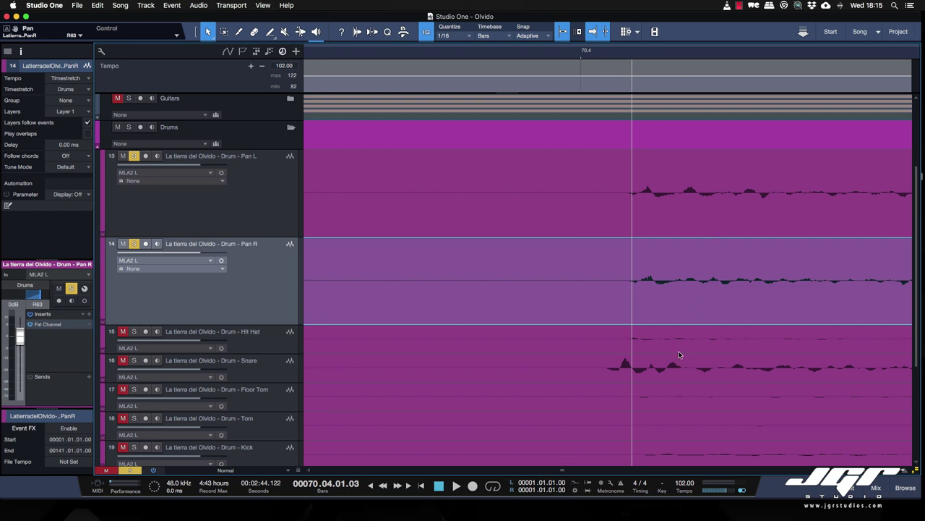
{"action": "scroll", "coordinate": [662, 373], "scroll_direction": "down", "scroll_amount": 3}
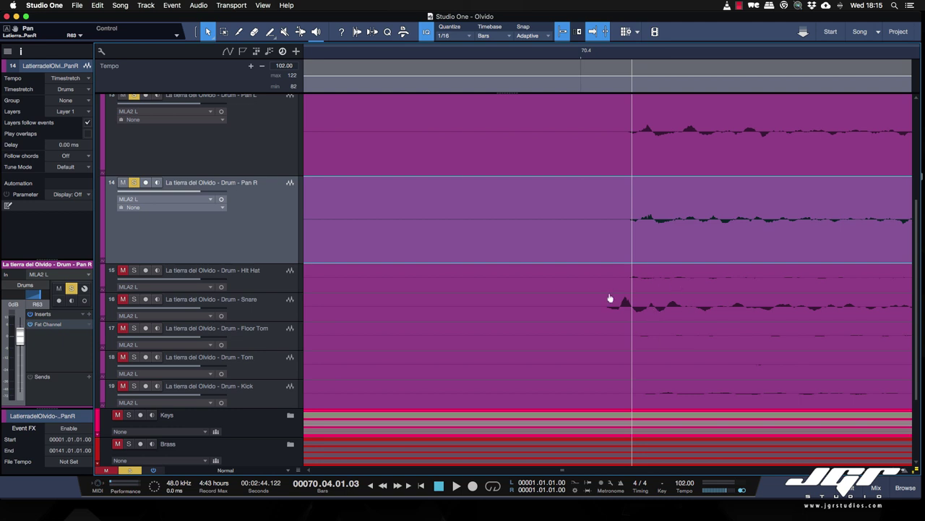
{"action": "scroll", "coordinate": [614, 286], "scroll_direction": "up", "scroll_amount": 3}
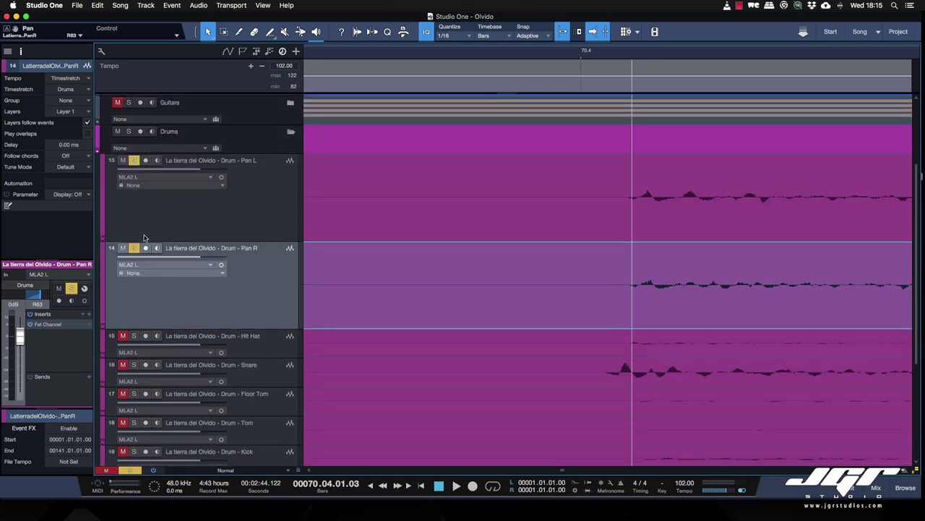
{"action": "left_click", "coordinate": [134, 249]}
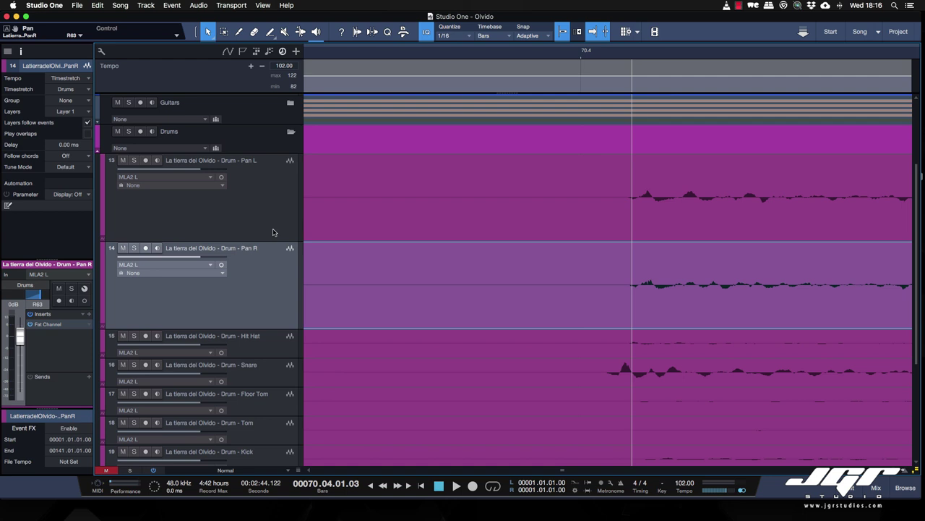
Place the playhead near beat 20.2 and move the Snare track directly above Hit Hat.
{"action": "key", "text": "w"}
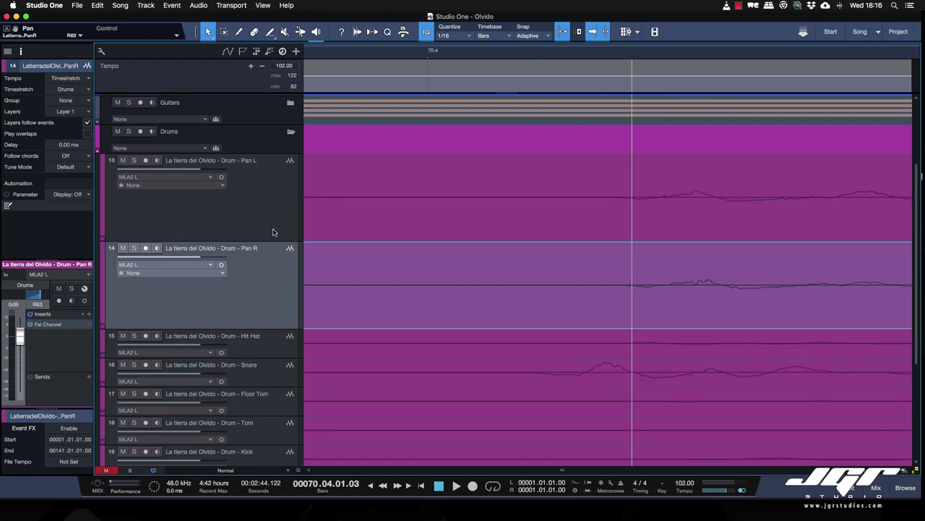
{"action": "key", "text": "z"}
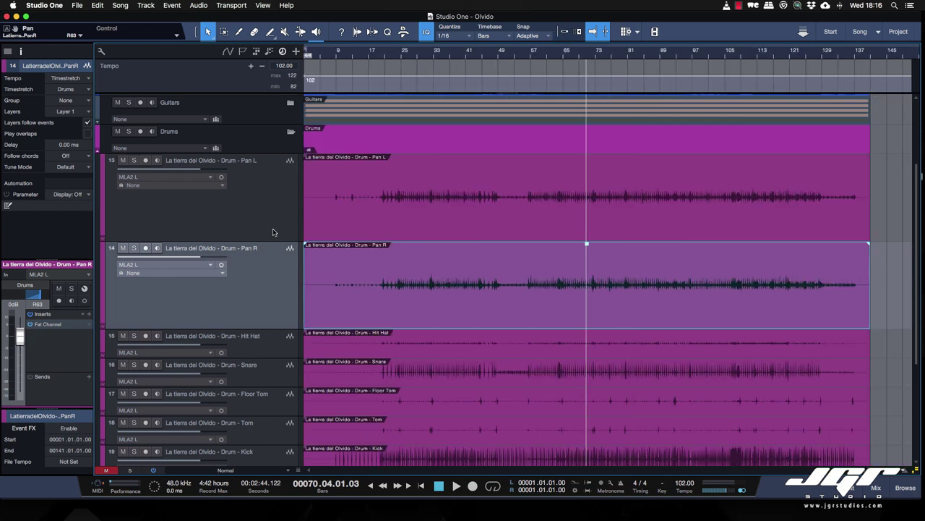
{"action": "left_click", "coordinate": [383, 57]}
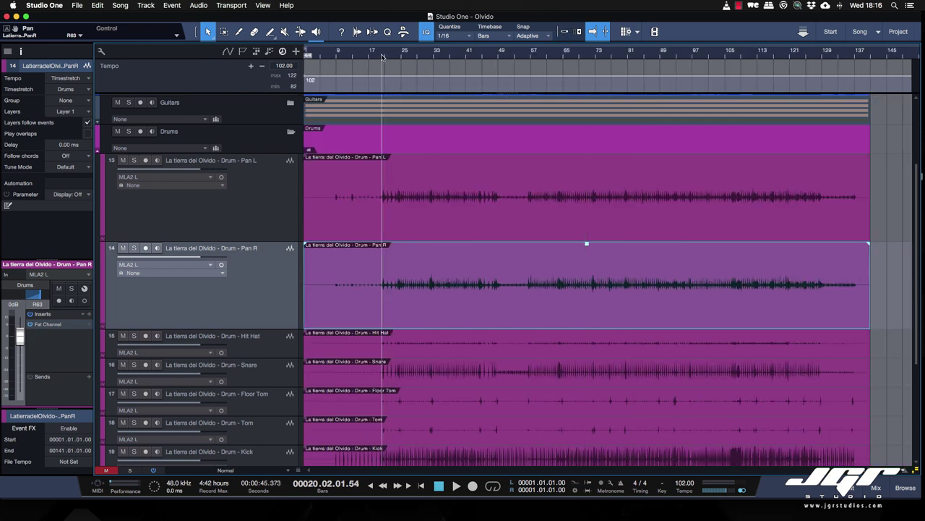
{"action": "left_click", "coordinate": [259, 381]}
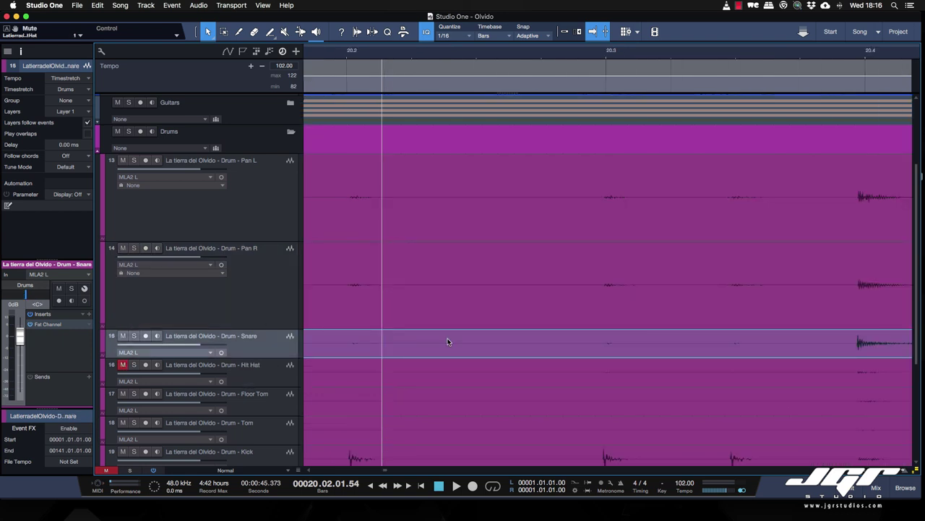
Split the Snare event just before beat 20.4 and shift the second part to start at 20.03.04.85.
{"action": "scroll", "coordinate": [844, 315], "scroll_direction": "right", "scroll_amount": 5}
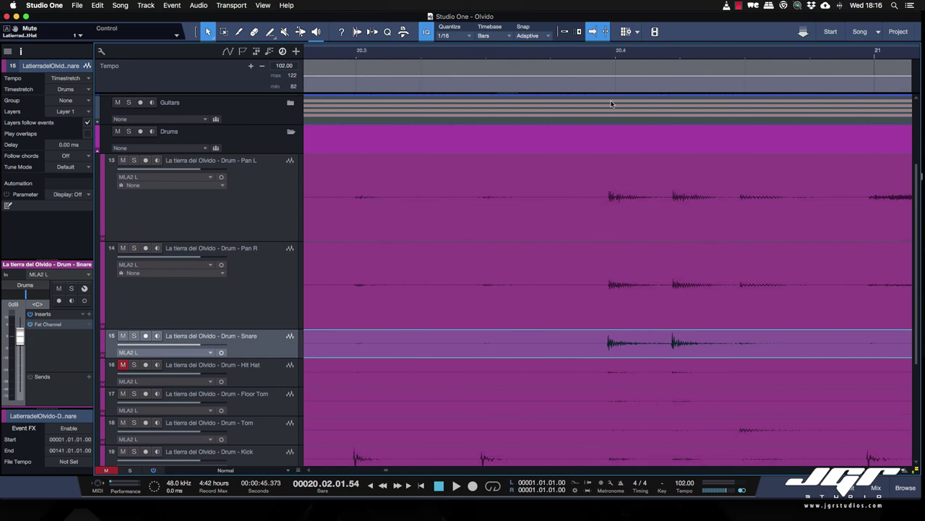
{"action": "left_click", "coordinate": [603, 56]}
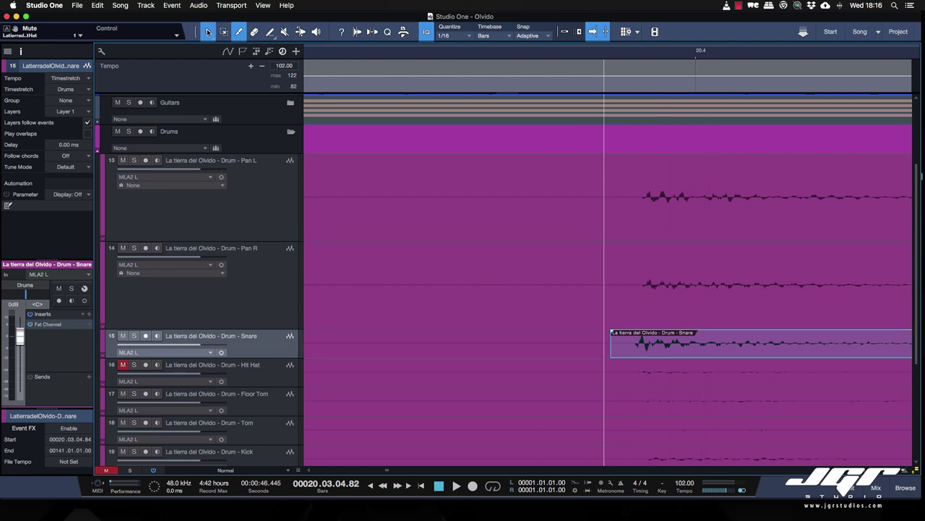
{"action": "left_click", "coordinate": [208, 32]}
{"action": "mouse_move", "coordinate": [670, 356]}
{"action": "left_mouse_down"}
{"action": "mouse_move", "coordinate": [659, 358]}
{"action": "mouse_move", "coordinate": [669, 346]}
{"action": "left_mouse_up"}
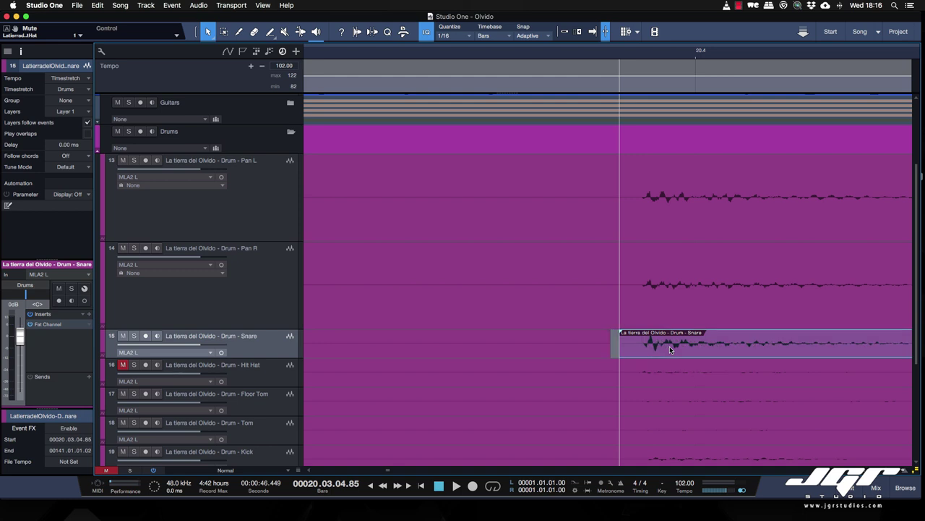
Place the playhead at the Pan tracks' hit at 20.03.04.90 and nudge the Snare event slightly earlier to align with it.
{"action": "left_click", "coordinate": [642, 58]}
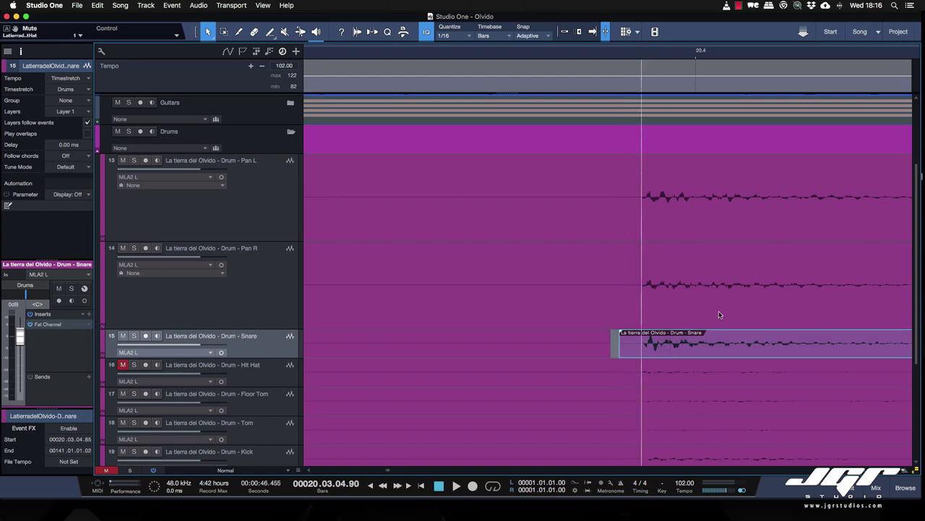
{"action": "key", "text": "e"}
{"action": "key", "text": "e"}
{"action": "key", "text": "e"}
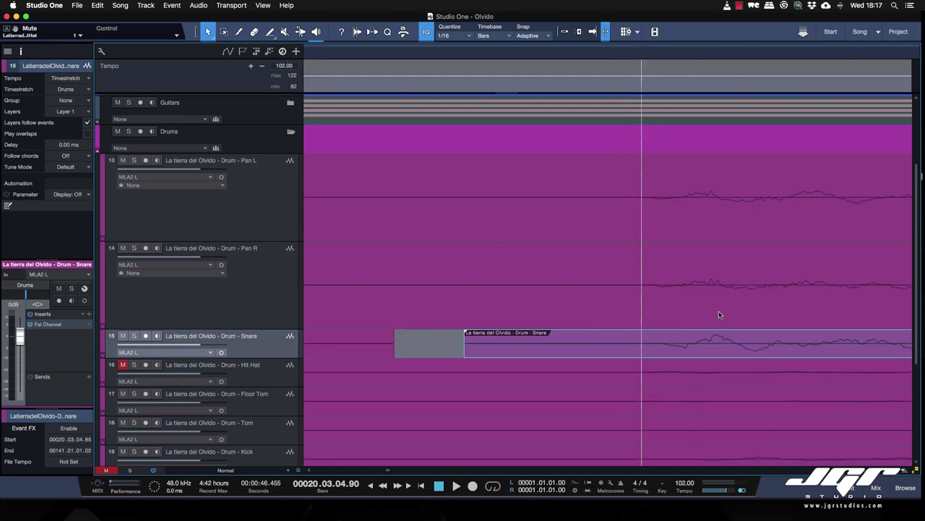
{"action": "left_click_drag", "start_coordinate": [724, 347], "coordinate": [723, 345]}
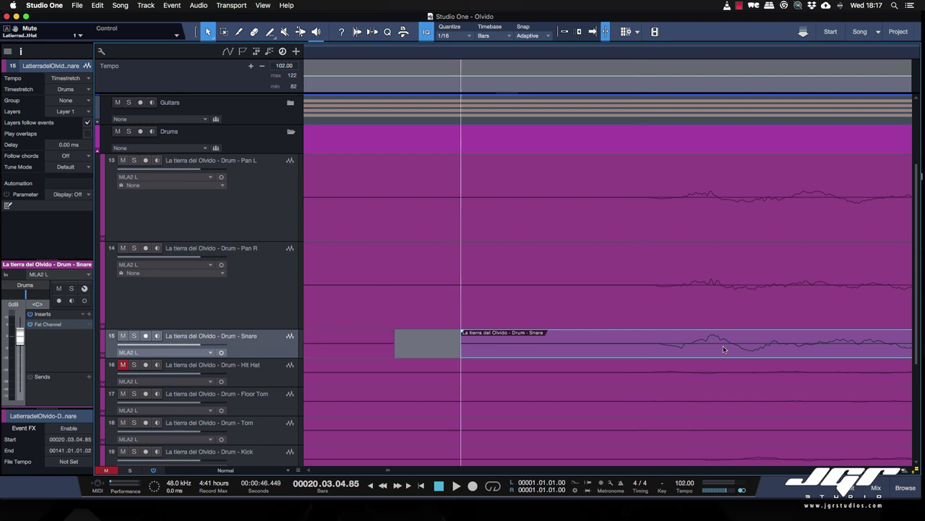
{"action": "key", "text": "e"}
{"action": "key", "text": "e"}
{"action": "key", "text": "e"}
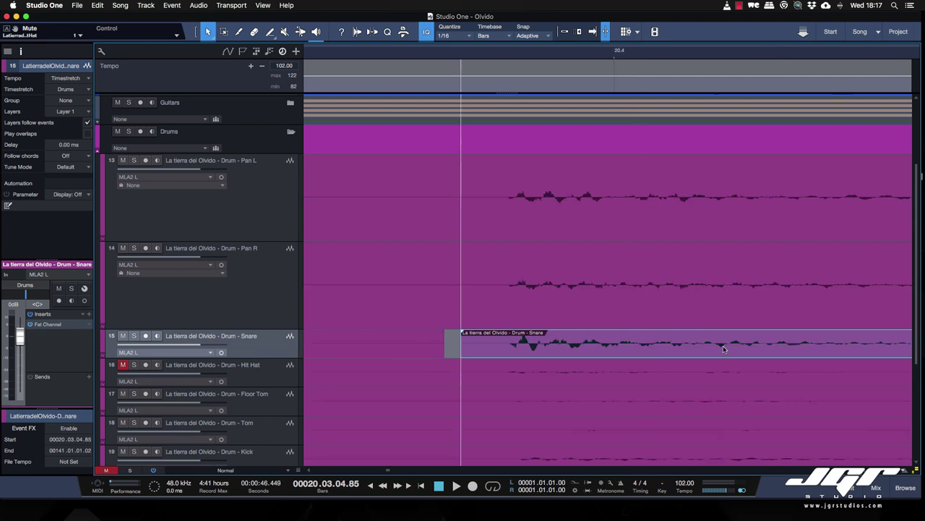
Show the quantize options while viewing the Snare event across the wider section from bar 11.
{"action": "key", "text": "w"}
{"action": "key", "text": "w"}
{"action": "key", "text": "w"}
{"action": "key", "text": "w"}
{"action": "key", "text": "w"}
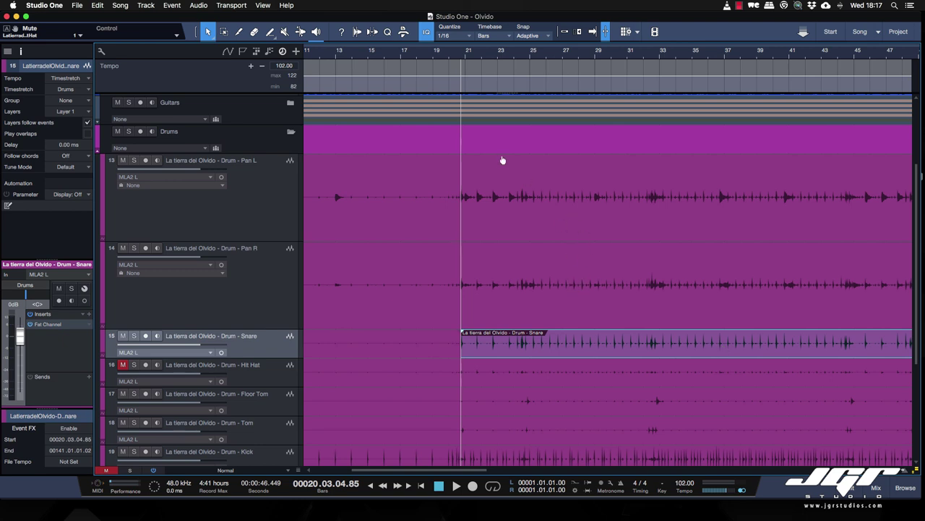
{"action": "left_click", "coordinate": [388, 32]}
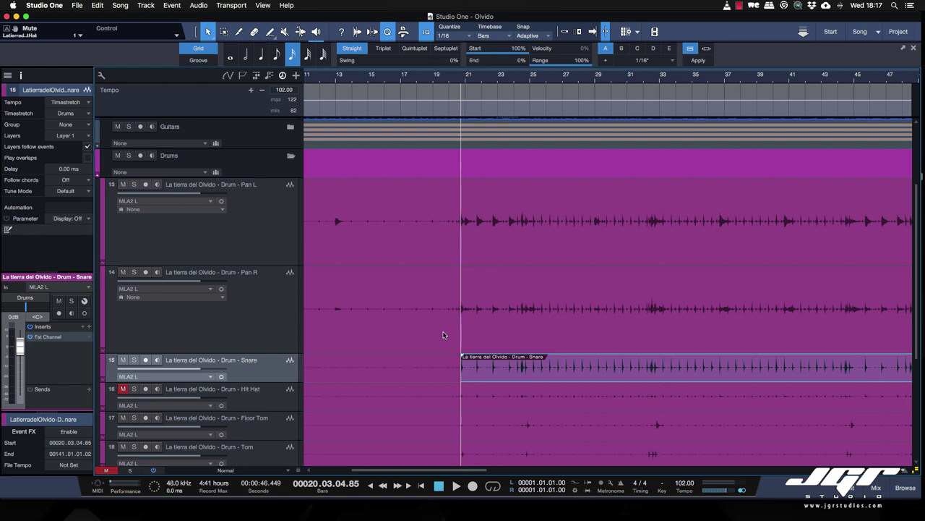
Delete the Snare event before the split and extend the shifted event back to the song start.
{"action": "scroll", "coordinate": [444, 337], "scroll_direction": "left", "scroll_amount": 5}
{"action": "left_click", "coordinate": [517, 372]}
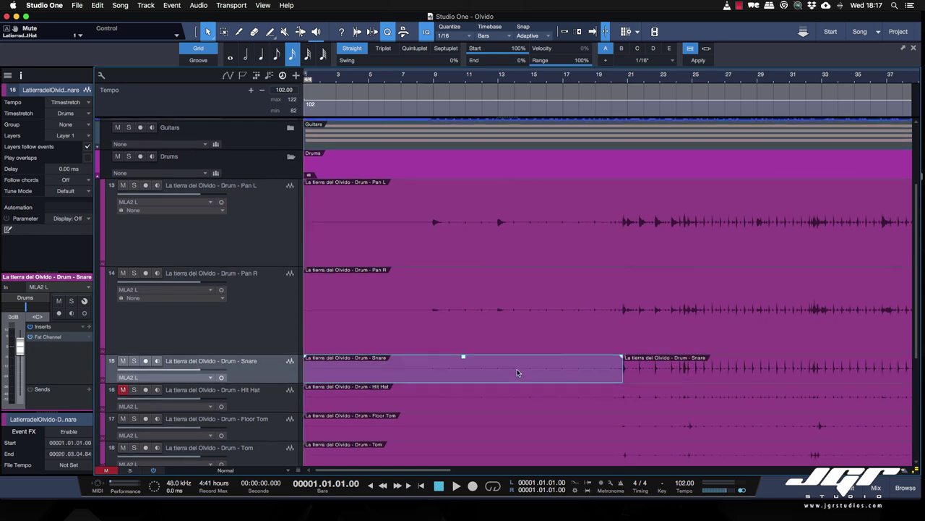
{"action": "key", "text": "Delete"}
{"action": "left_click_drag", "start_coordinate": [628, 377], "coordinate": [305, 377]}
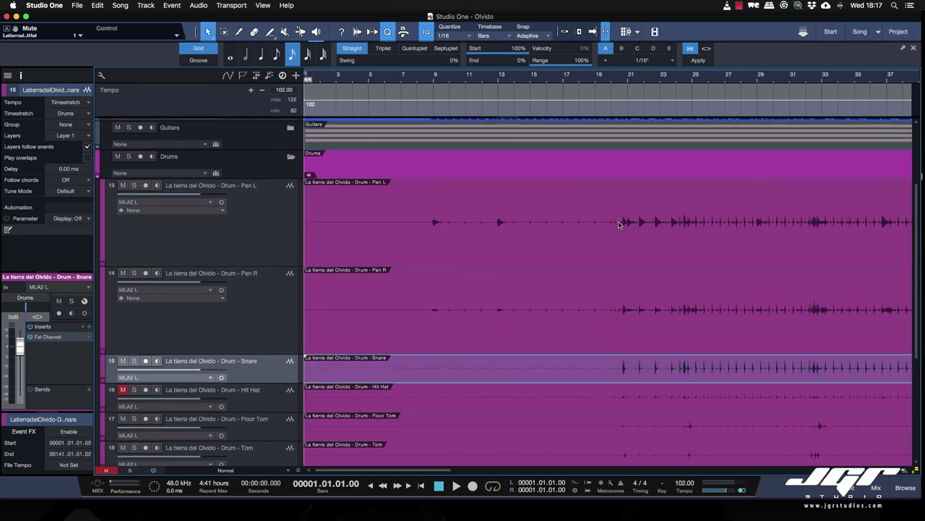
Mute Hit Hat, Floor Tom, Tom and Kick and audition the Snare with the Pan tracks from beat 20.3.
{"action": "left_click", "coordinate": [621, 79]}
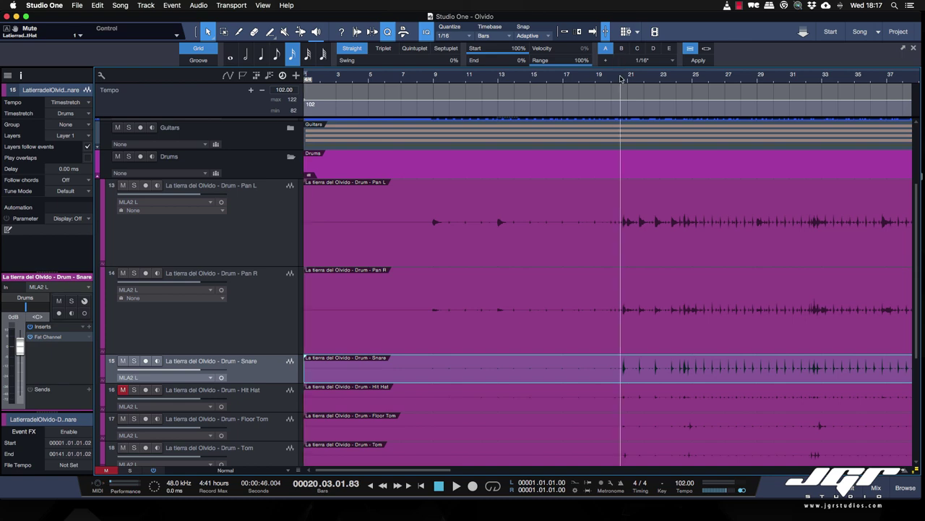
{"action": "scroll", "coordinate": [298, 226], "scroll_direction": "down", "scroll_amount": 3}
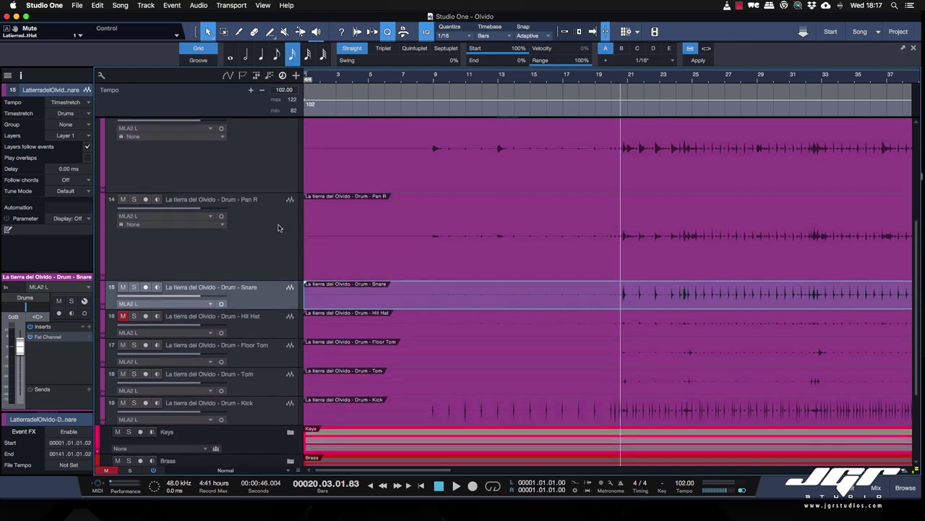
{"action": "left_click_drag", "start_coordinate": [123, 330], "coordinate": [123, 388]}
{"action": "key", "text": "space"}
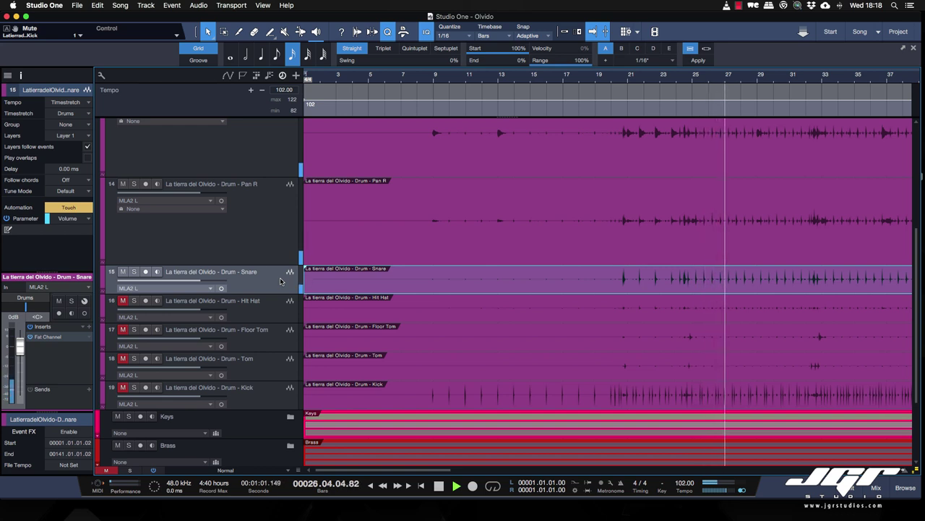
{"action": "key", "text": "space"}
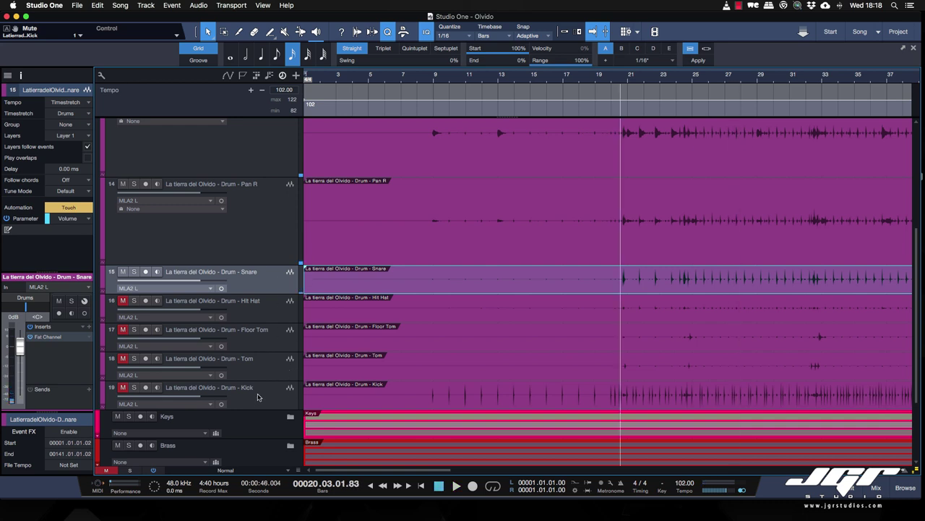
Move the Kick track directly above the Snare and leave the Kick unmuted with the Snare muted.
{"action": "left_click", "coordinate": [258, 396]}
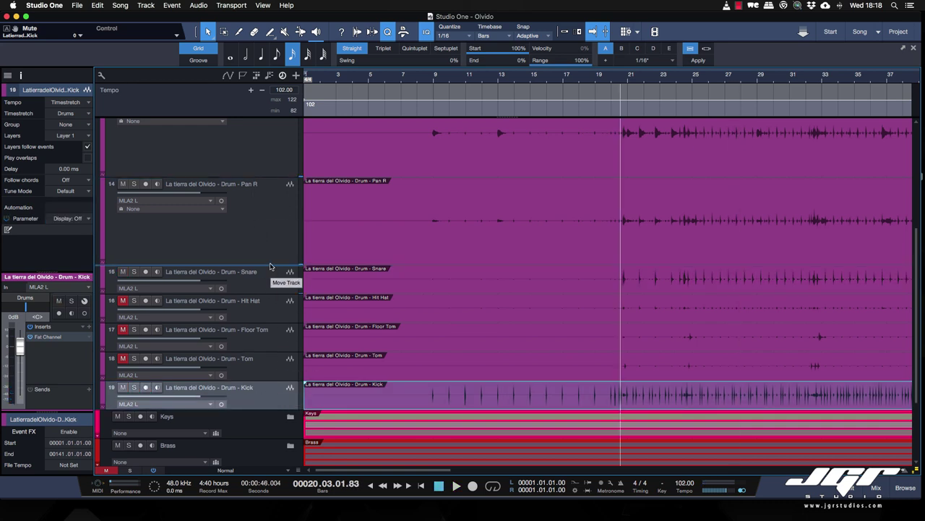
{"action": "left_click_drag", "start_coordinate": [271, 266], "coordinate": [272, 265]}
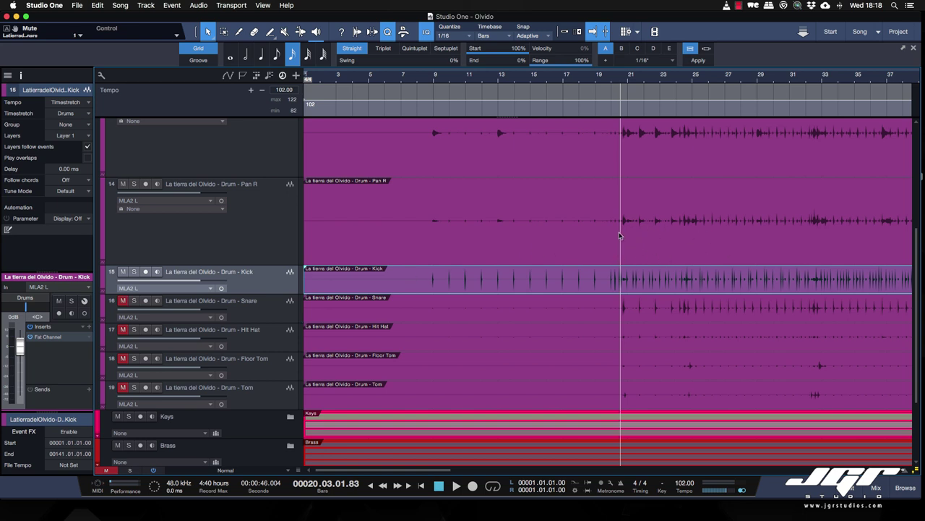
Enlarge the waveform display near beat 20.3 and shift the Kick event to start at 1.01.01.03.
{"action": "scroll", "coordinate": [619, 235], "scroll_direction": "up", "scroll_amount": 10}
{"action": "scroll", "coordinate": [619, 235], "scroll_direction": "up", "scroll_amount": 3}
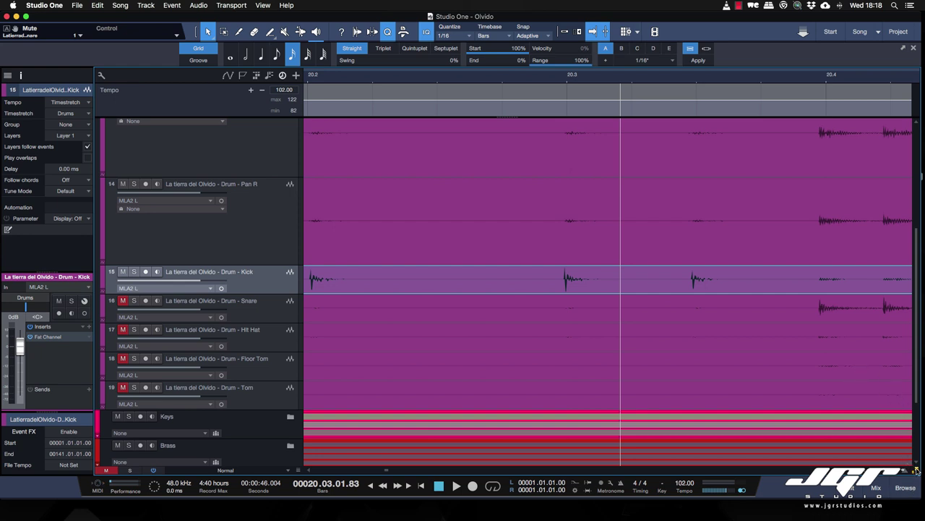
{"action": "left_click_drag", "start_coordinate": [917, 470], "coordinate": [913, 394]}
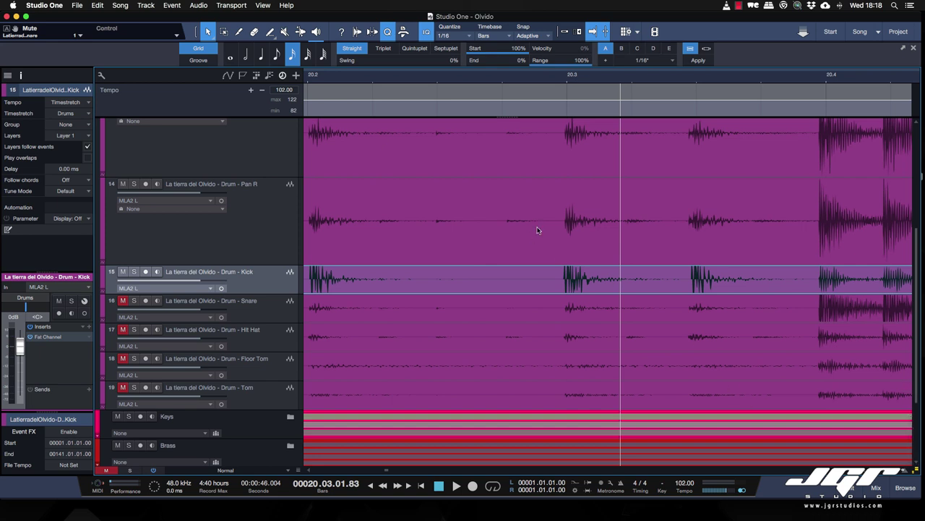
{"action": "left_click_drag", "start_coordinate": [566, 79], "coordinate": [566, 85]}
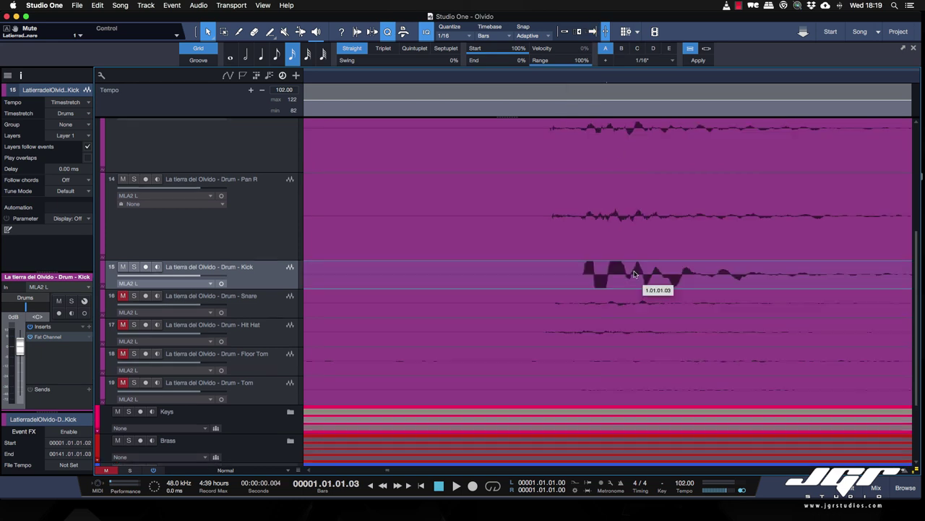
{"action": "left_click_drag", "start_coordinate": [637, 275], "coordinate": [634, 274]}
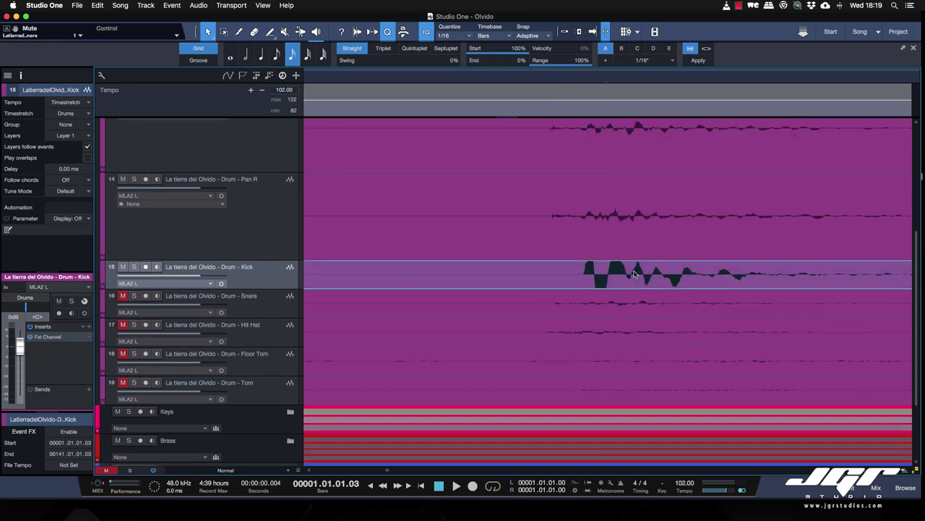
Audition the shifted Kick together with the Pan tracks, playing from bar 9.
{"action": "key", "text": "f"}
{"action": "key", "text": "space"}
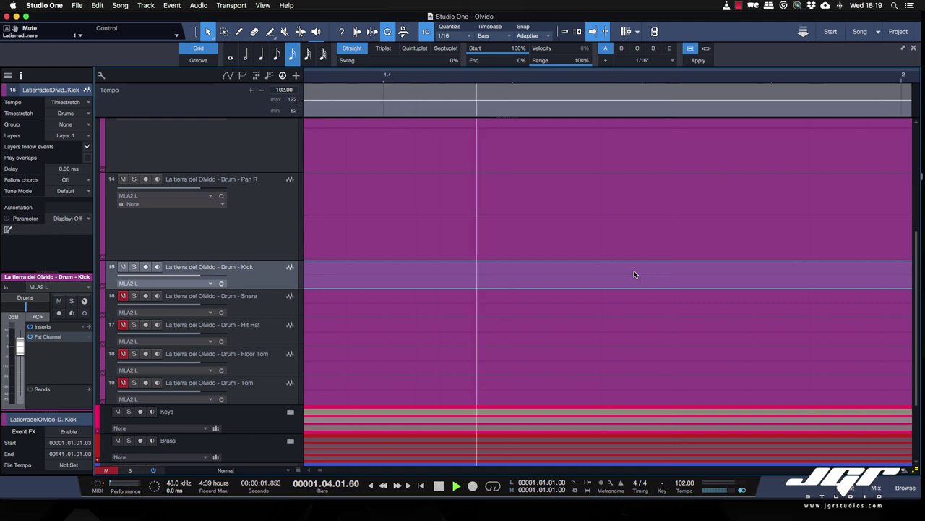
{"action": "key", "text": "w"}
{"action": "key", "text": "w"}
{"action": "key", "text": "w"}
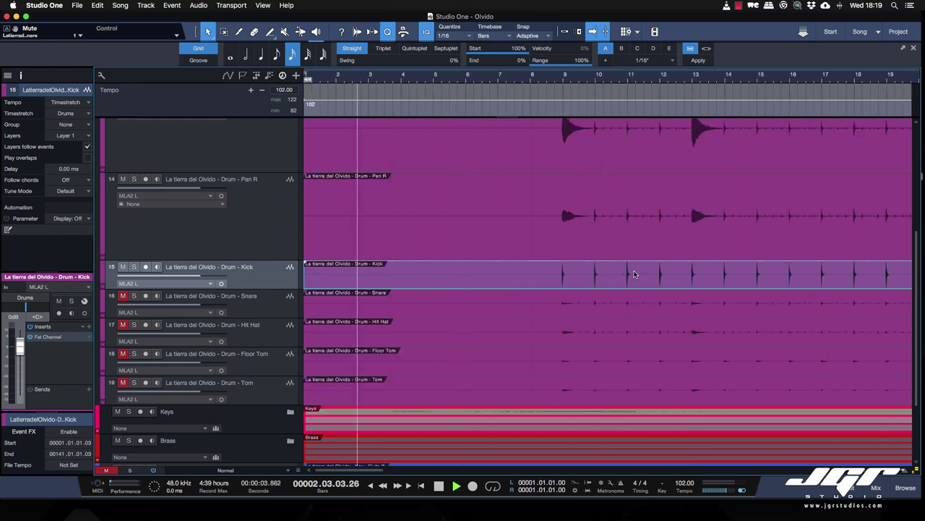
{"action": "left_click", "coordinate": [562, 79]}
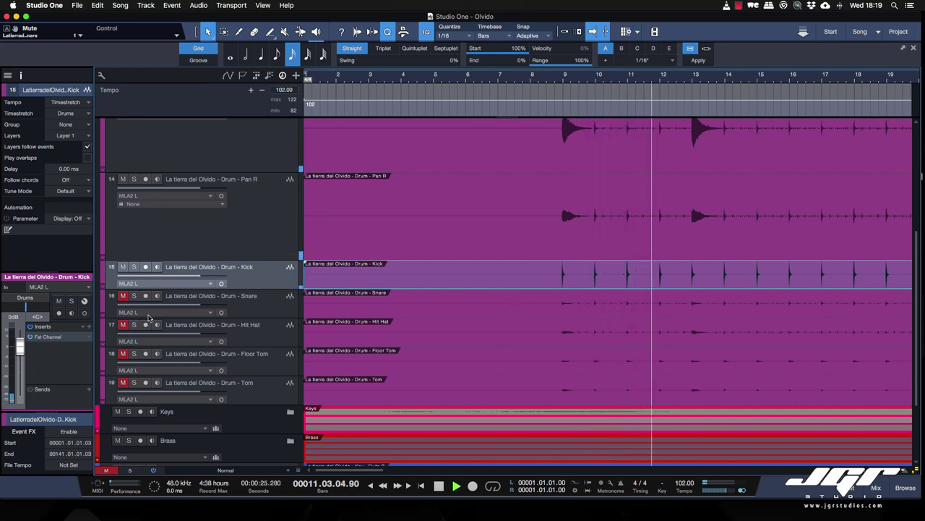
Unmute the Snare track while playback continues to hear it with the Kick and Pan tracks.
{"action": "scroll", "coordinate": [229, 222], "scroll_direction": "up", "scroll_amount": 3}
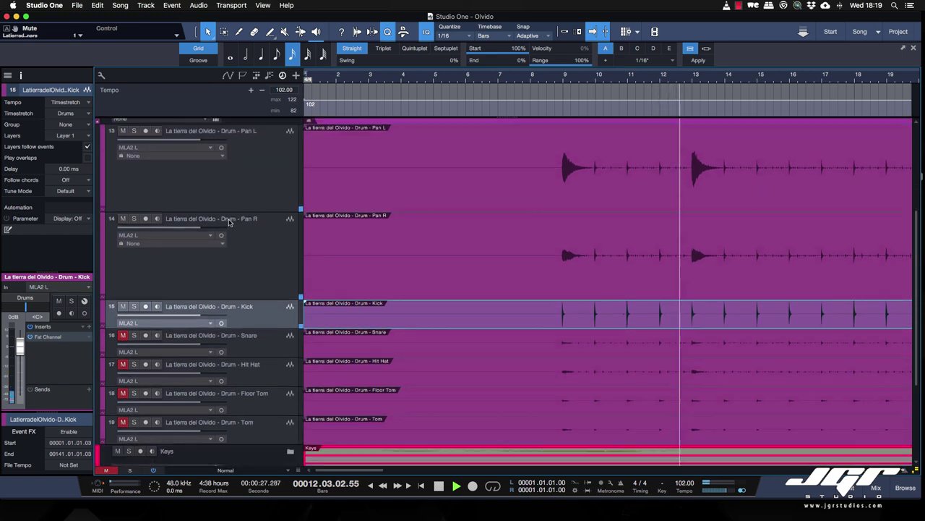
{"action": "scroll", "coordinate": [229, 222], "scroll_direction": "down", "scroll_amount": 5}
{"action": "left_click", "coordinate": [123, 235]}
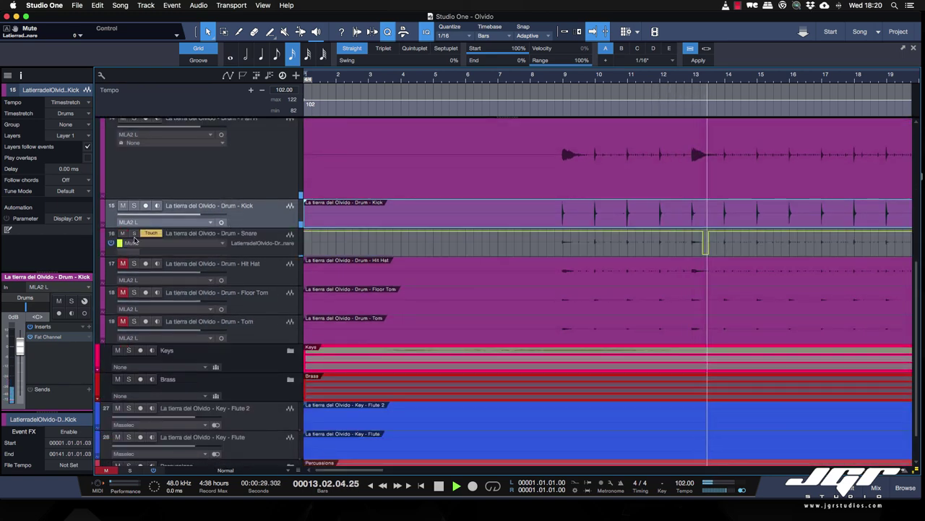
{"action": "left_click", "coordinate": [120, 243]}
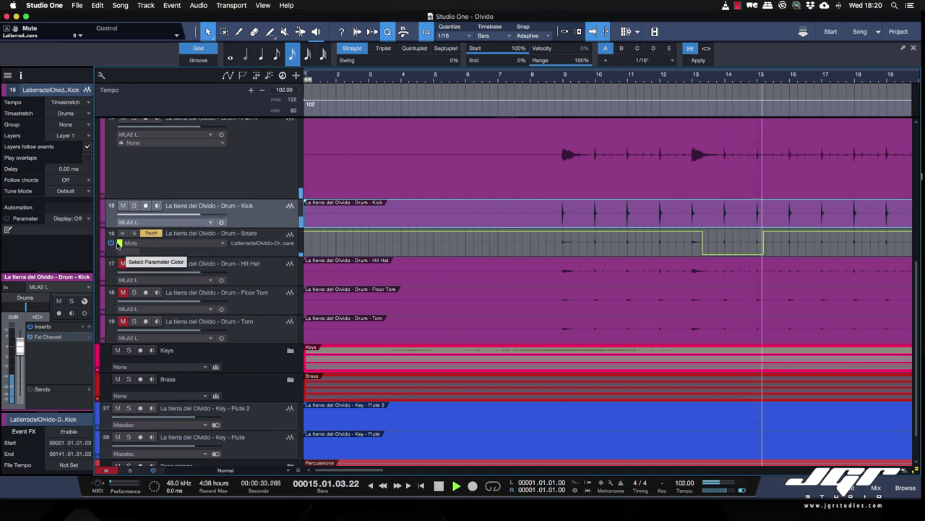
Stop playback, undo the Snare track's mute automation, and redo the Kick event's move.
{"action": "key", "text": "space"}
{"action": "key", "text": "super+z"}
{"action": "key", "text": "super+z"}
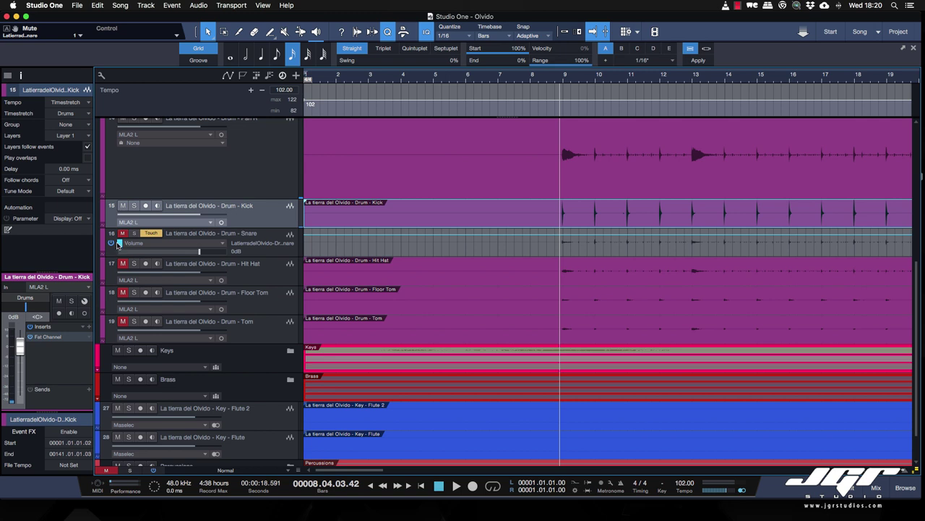
{"action": "left_click", "coordinate": [96, 5]}
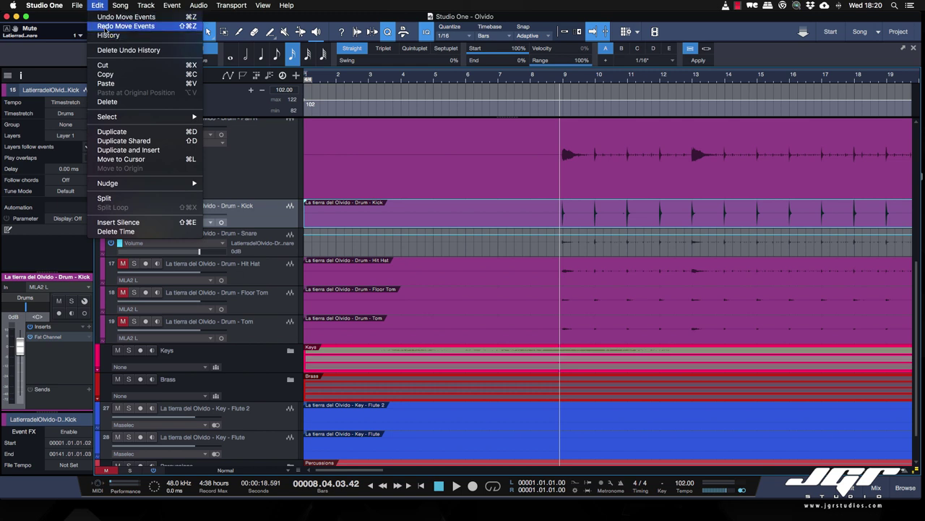
{"action": "left_click", "coordinate": [107, 29]}
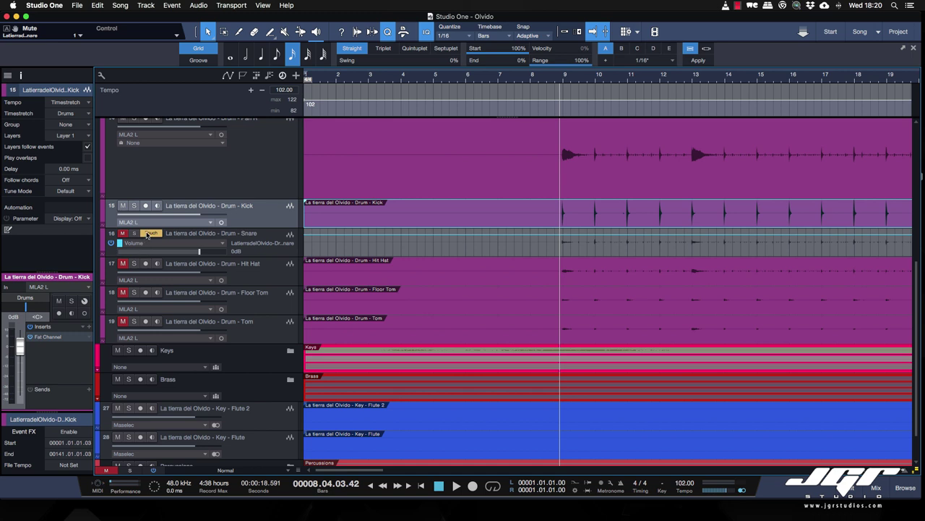
Turn off the Snare track's automation, including its parameter display, and leave the track unmuted during playback.
{"action": "left_click", "coordinate": [149, 234]}
{"action": "left_click", "coordinate": [161, 242]}
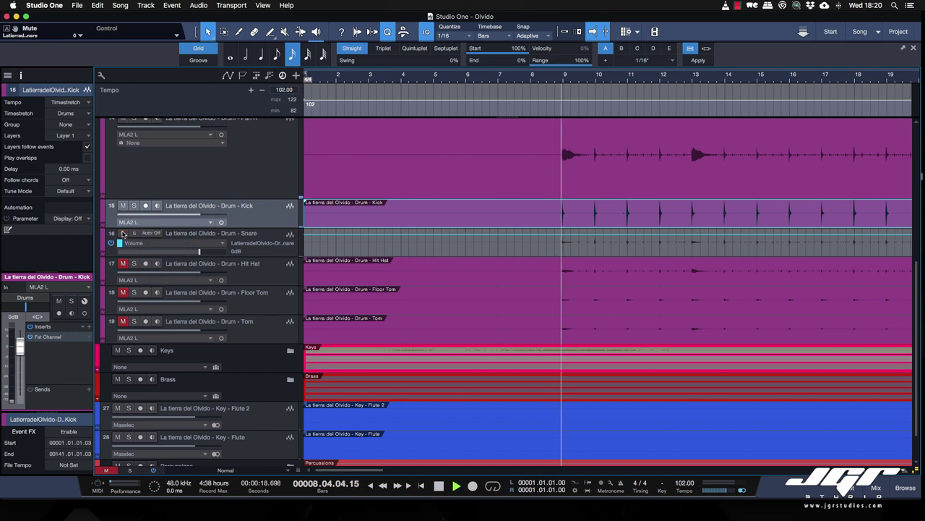
{"action": "left_click", "coordinate": [159, 246]}
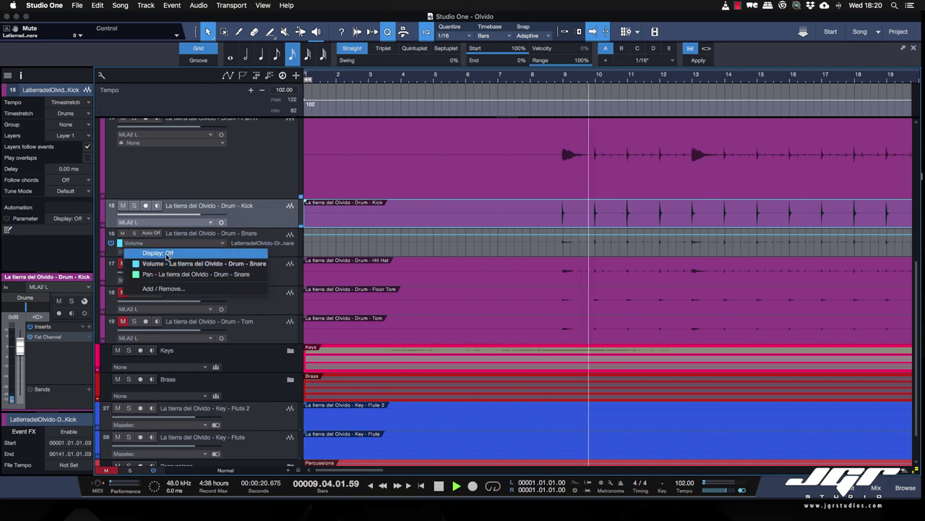
{"action": "left_click", "coordinate": [158, 253]}
Play from bar 20 with reduced waveform height, comparing the drums with the Kick muted and unmuted.
{"action": "scroll", "coordinate": [564, 172], "scroll_direction": "right", "scroll_amount": 7}
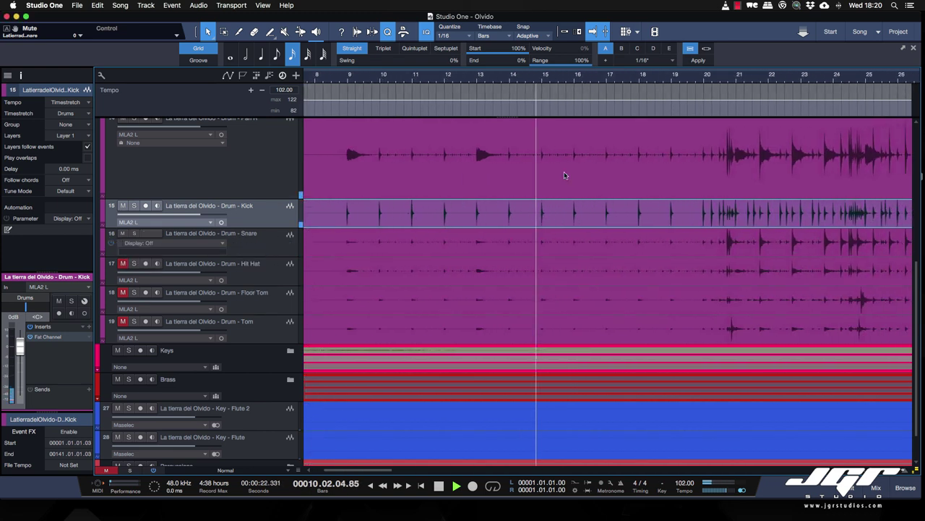
{"action": "left_click", "coordinate": [684, 77]}
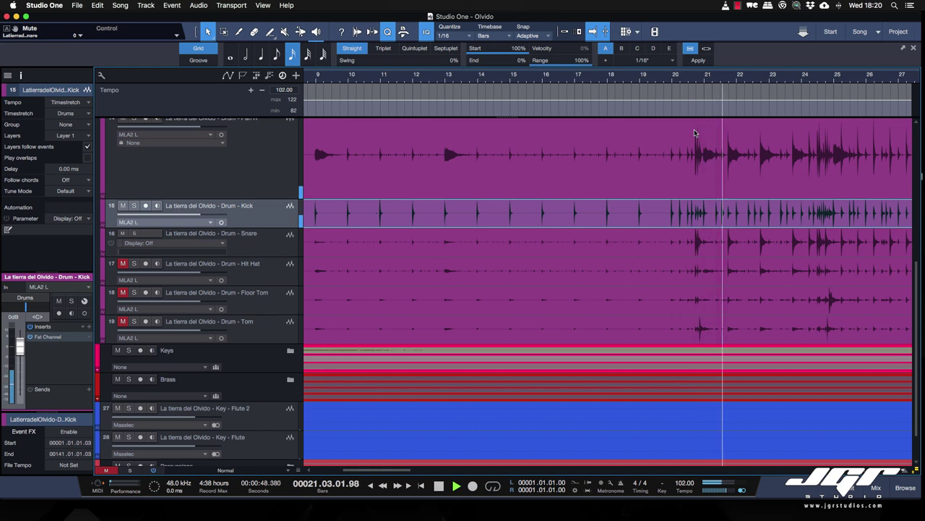
{"action": "scroll", "coordinate": [753, 137], "scroll_direction": "right", "scroll_amount": 1}
{"action": "scroll", "coordinate": [745, 132], "scroll_direction": "right", "scroll_amount": 3}
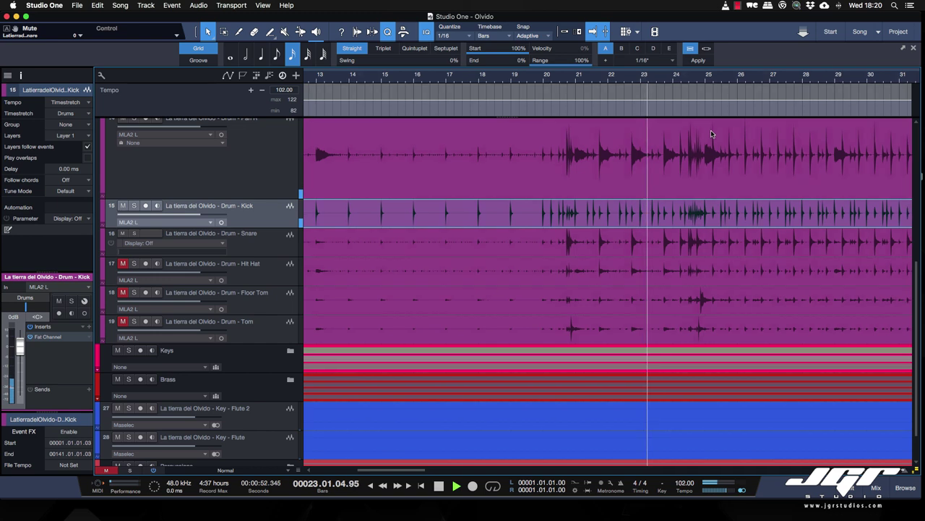
{"action": "scroll", "coordinate": [710, 134], "scroll_direction": "right", "scroll_amount": 3}
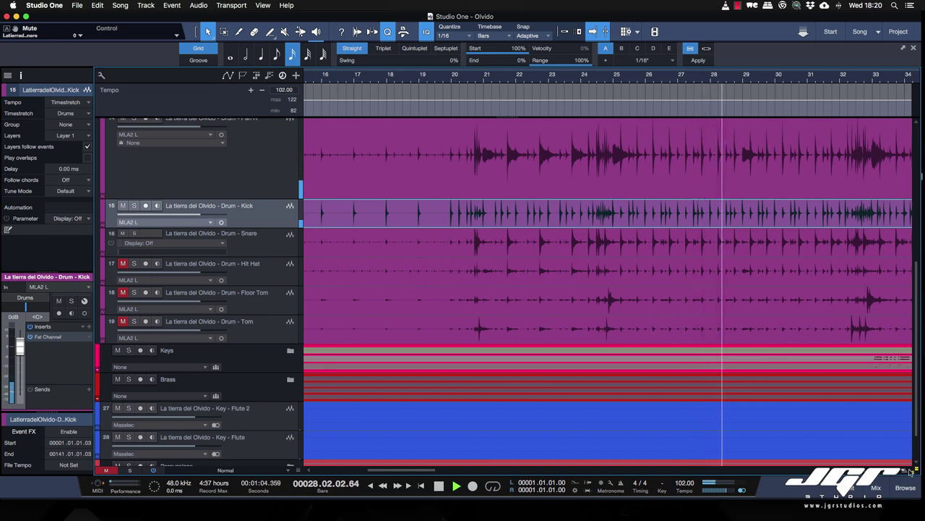
{"action": "left_click_drag", "start_coordinate": [914, 450], "coordinate": [917, 478]}
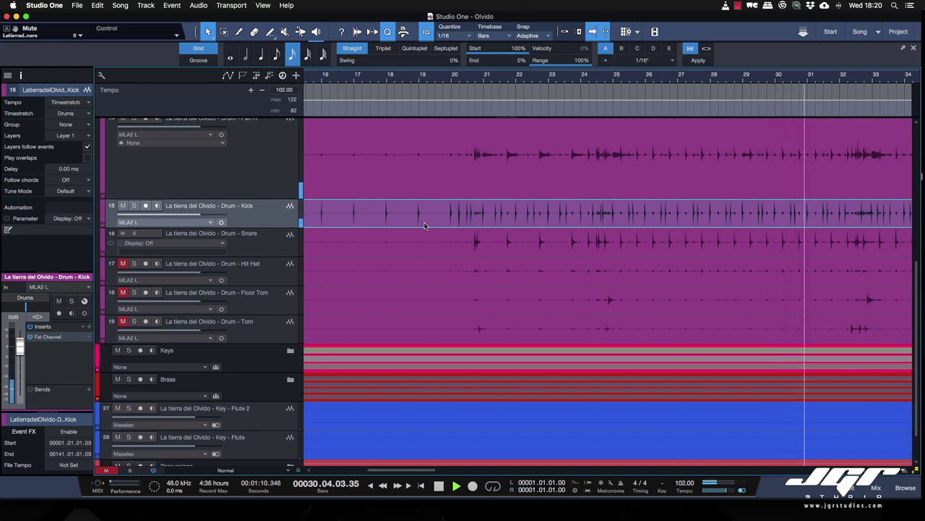
{"action": "left_click", "coordinate": [122, 206]}
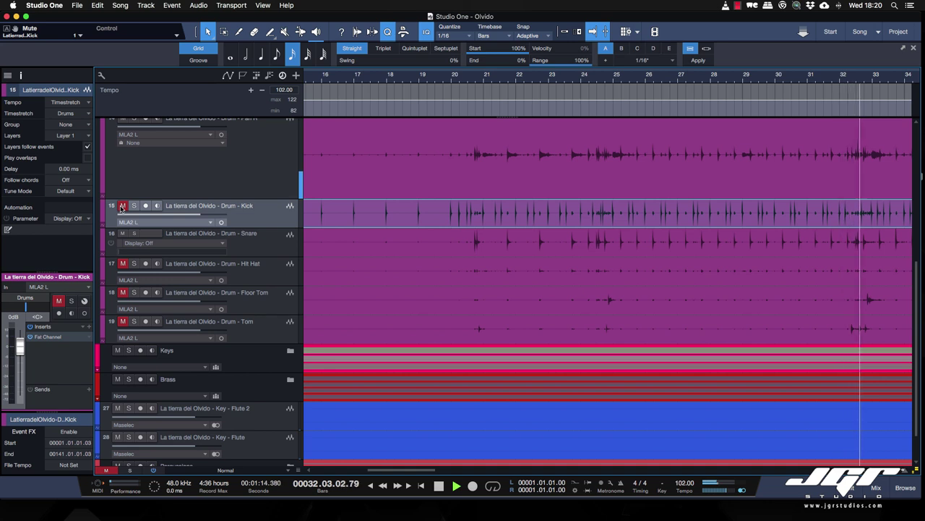
{"action": "left_click", "coordinate": [123, 206]}
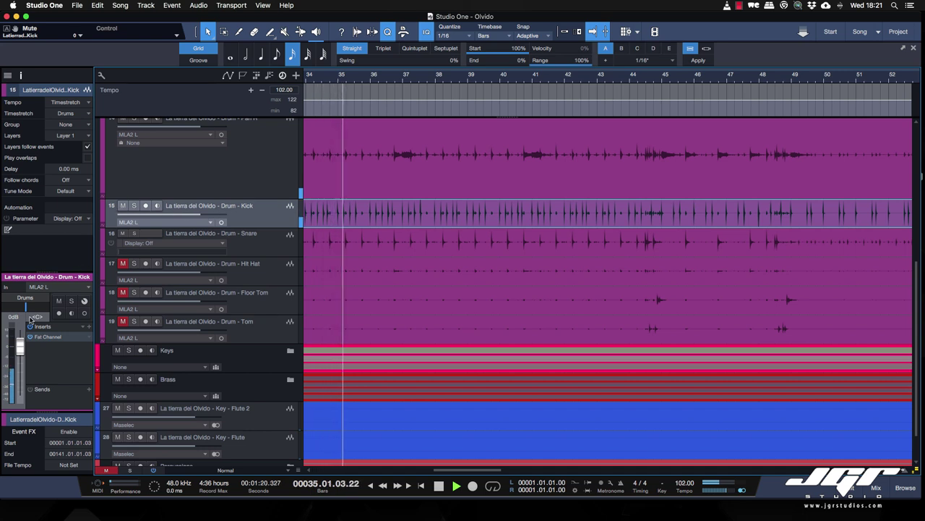
Set the Kick track's volume to -6 dB, and stop playback with the Snare track selected.
{"action": "type", "text": "-6"}
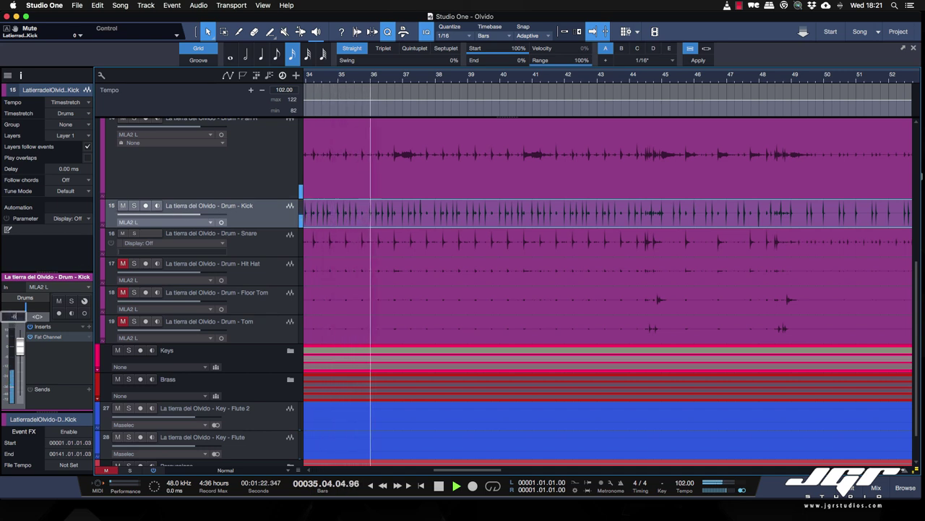
{"action": "key", "text": "Return"}
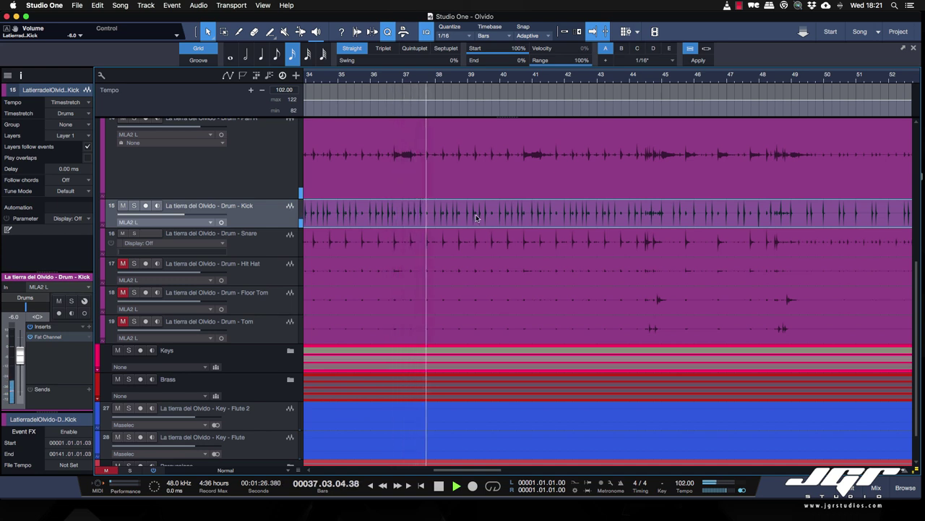
{"action": "left_click", "coordinate": [270, 242]}
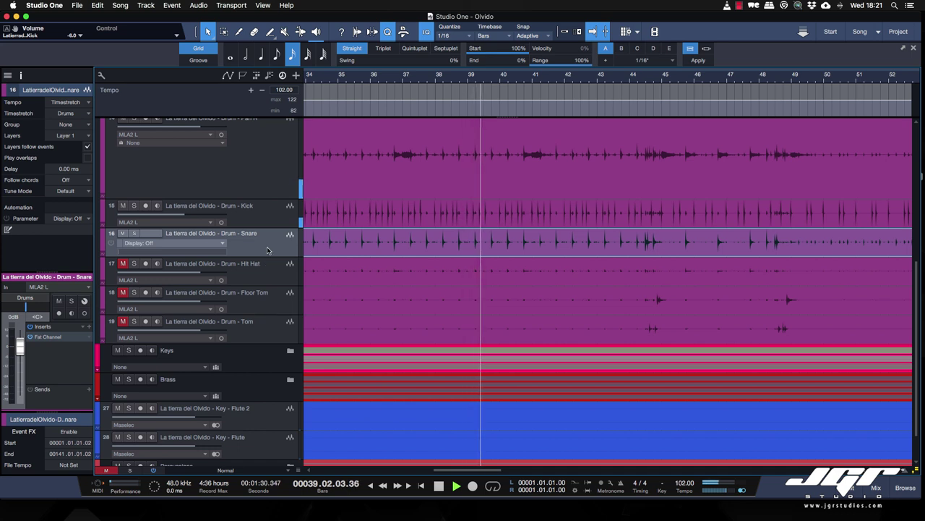
{"action": "key", "text": "space"}
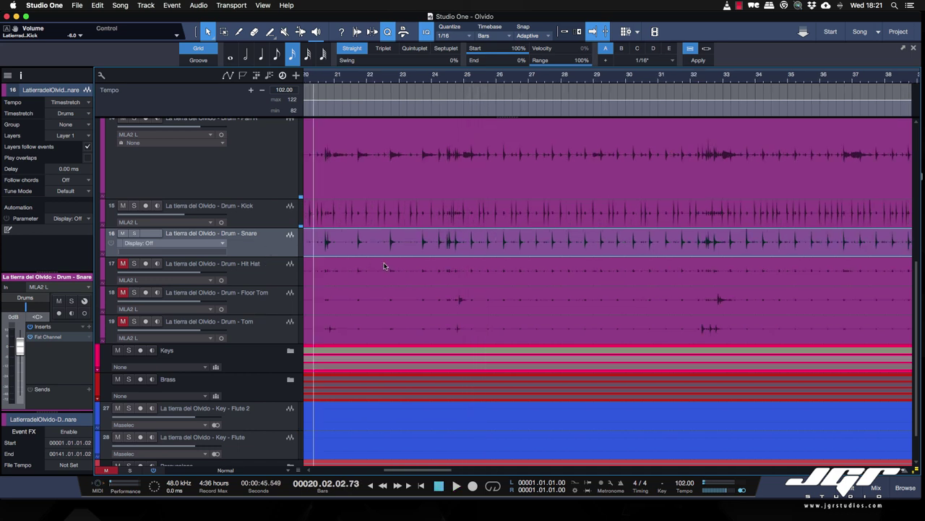
Show the whole song, unmute and solo the Hit Hat track, and play it from bar 20.
{"action": "scroll", "coordinate": [418, 245], "scroll_direction": "left", "scroll_amount": 6}
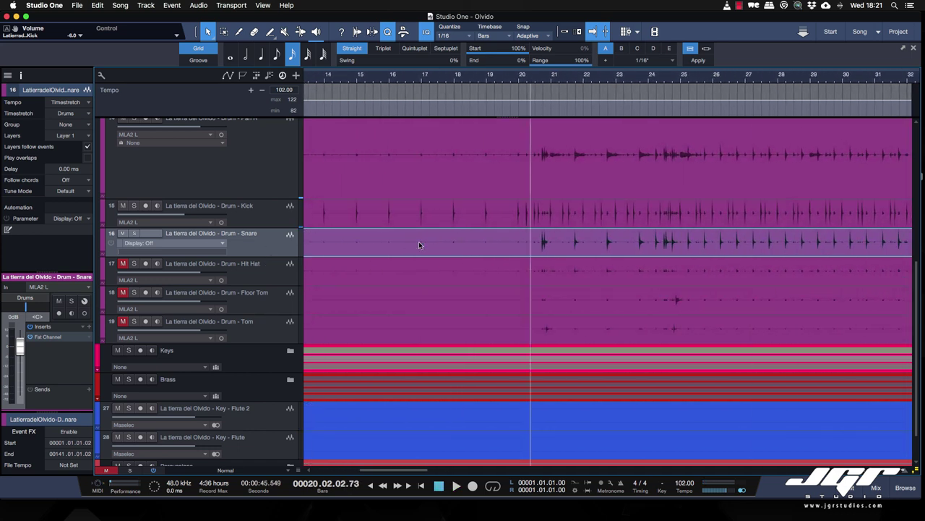
{"action": "key", "text": "w"}
{"action": "key", "text": "w"}
{"action": "key", "text": "w"}
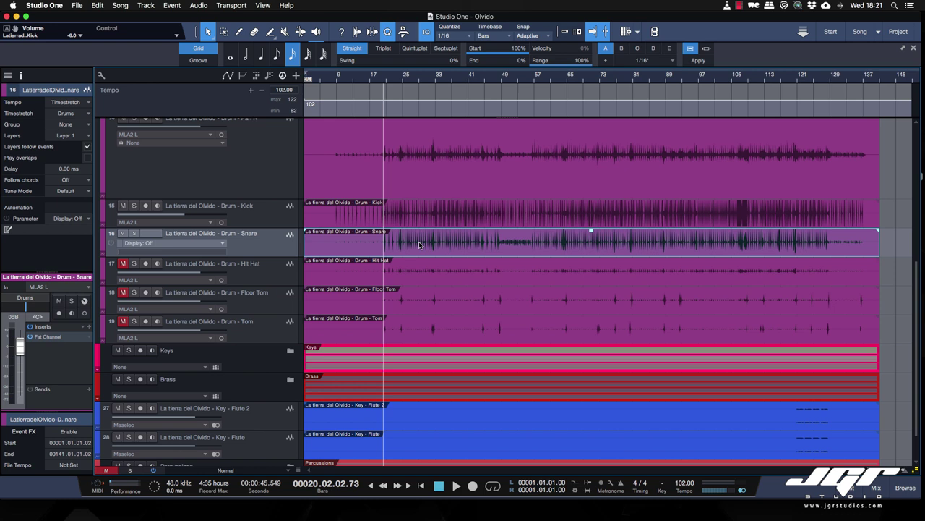
{"action": "key", "text": "Down"}
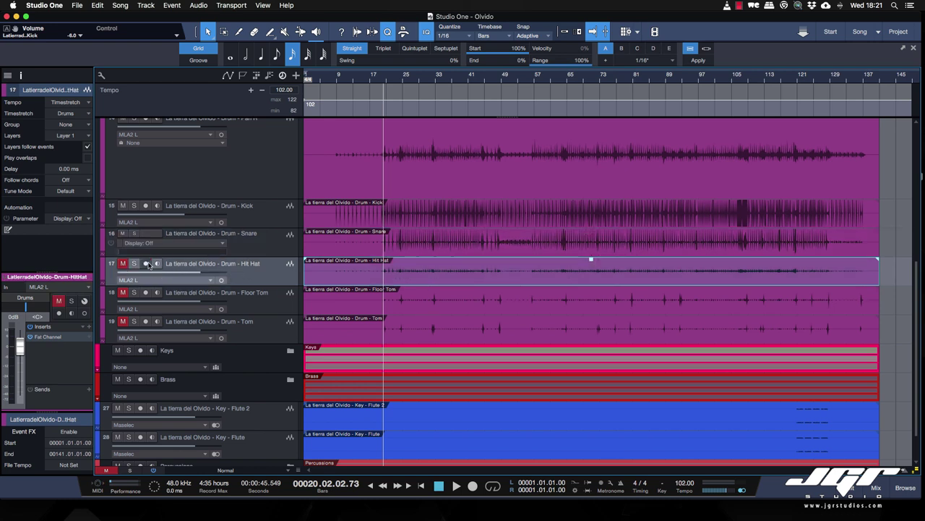
{"action": "left_click", "coordinate": [123, 263]}
{"action": "left_click", "coordinate": [133, 263]}
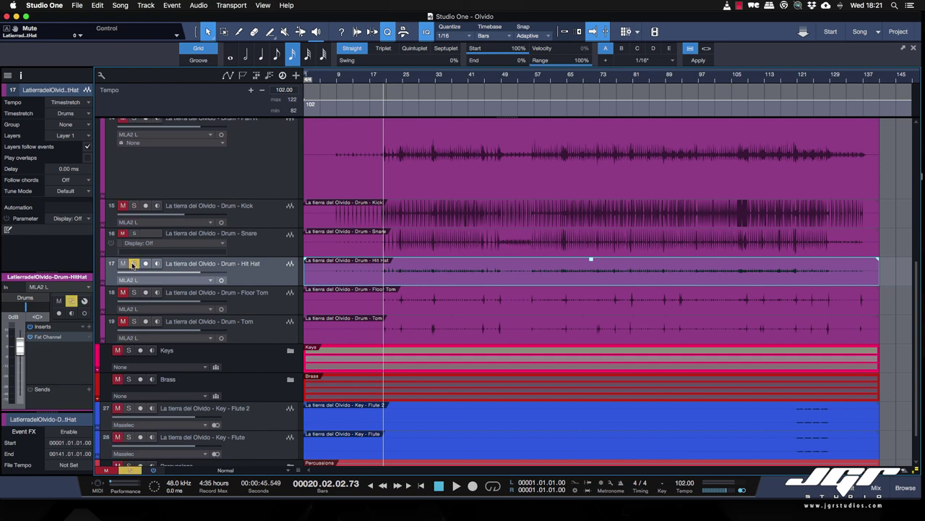
{"action": "key", "text": "space"}
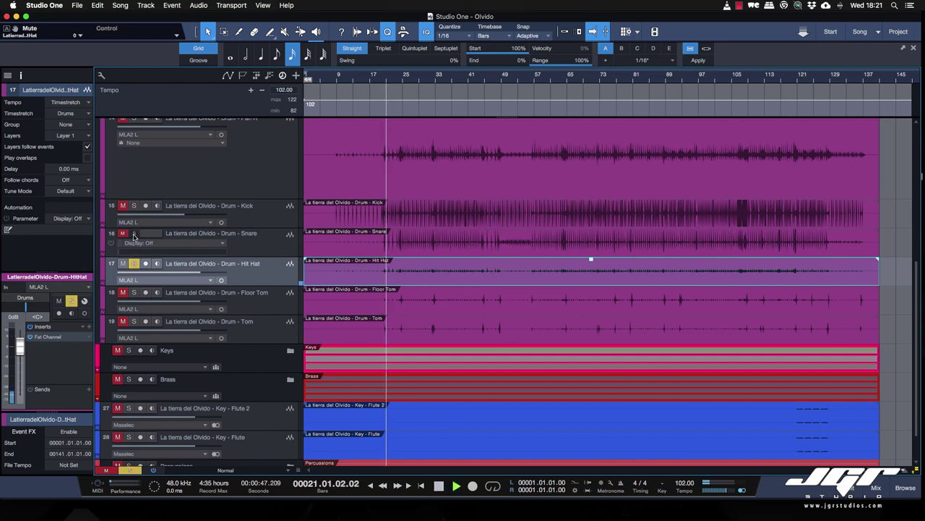
Solo Pan R and Pan L to hear them together with the Hit Hat, and stop playback.
{"action": "scroll", "coordinate": [140, 151], "scroll_direction": "up", "scroll_amount": 2}
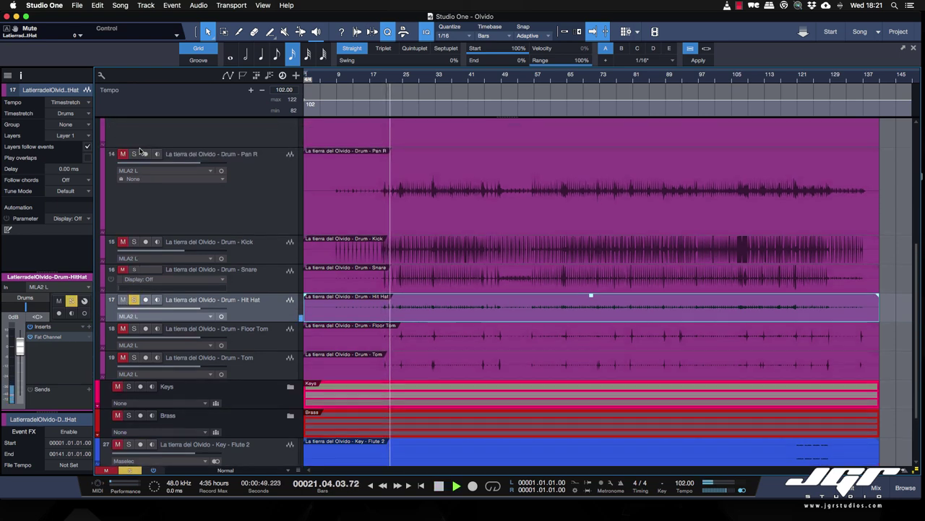
{"action": "left_click", "coordinate": [133, 154]}
{"action": "scroll", "coordinate": [133, 154], "scroll_direction": "up", "scroll_amount": 3}
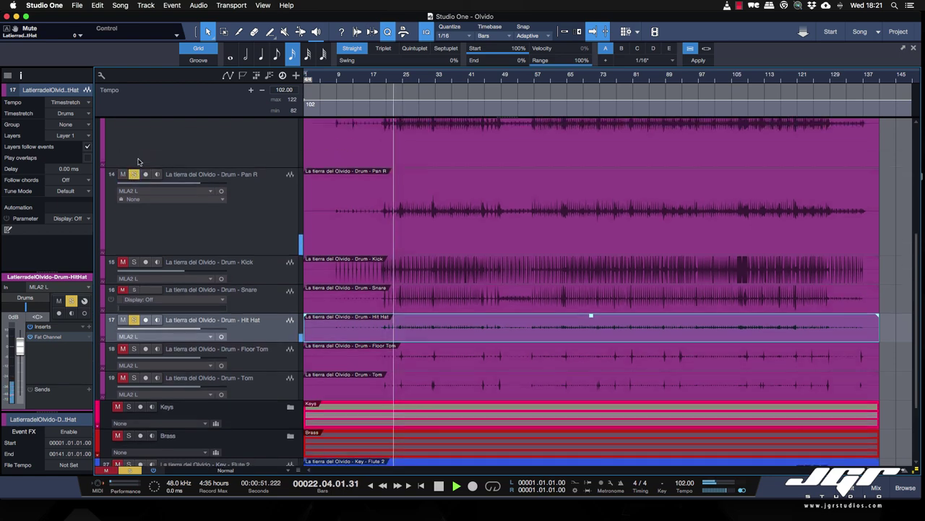
{"action": "left_click", "coordinate": [133, 124]}
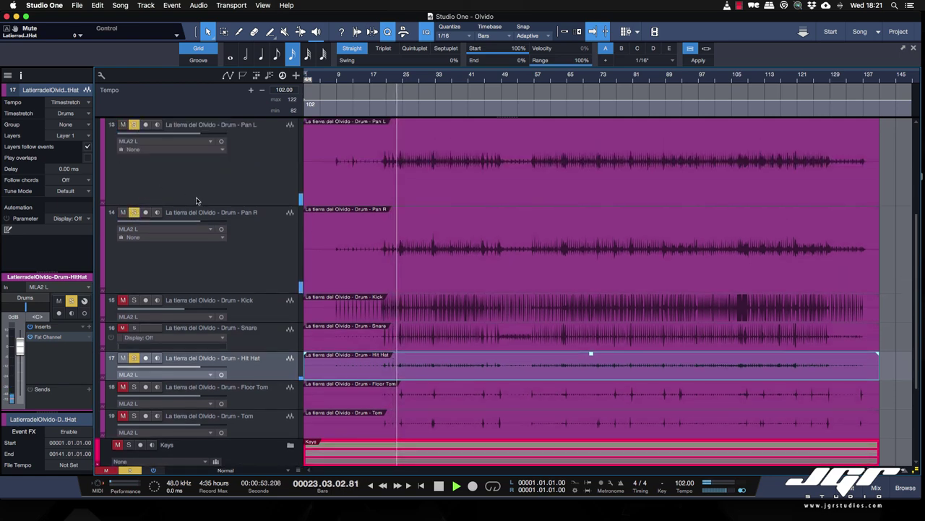
{"action": "key", "text": "space"}
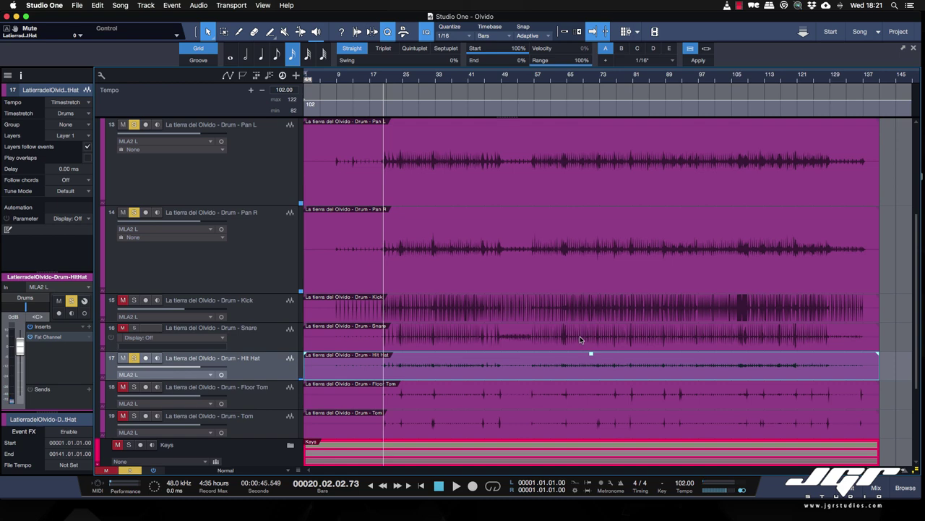
Enlarge the waveforms around beat 20.4 and compare the Hit Hat transients with Pan L and Pan R.
{"action": "key", "text": "e"}
{"action": "key", "text": "e"}
{"action": "key", "text": "e"}
{"action": "key", "text": "e"}
{"action": "key", "text": "e"}
{"action": "key", "text": "e"}
{"action": "key", "text": "e"}
{"action": "key", "text": "e"}
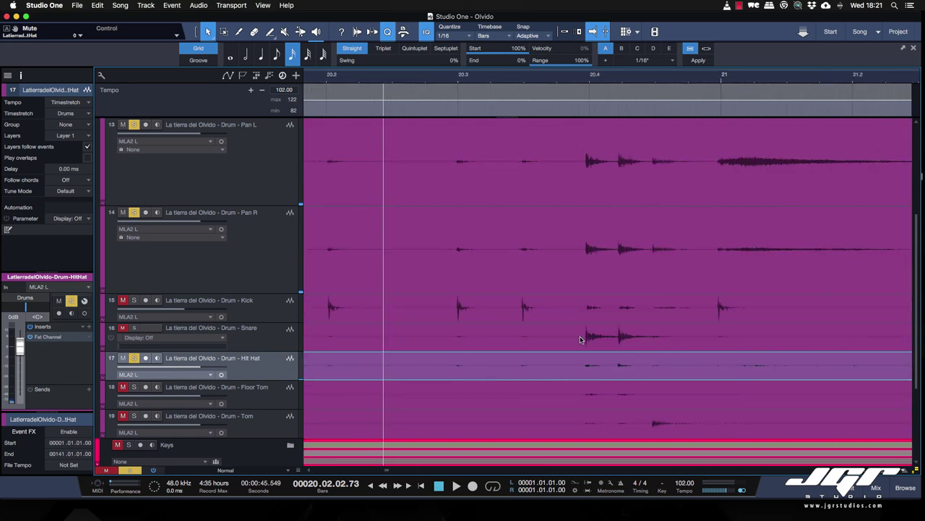
{"action": "left_click_drag", "start_coordinate": [916, 469], "coordinate": [917, 418]}
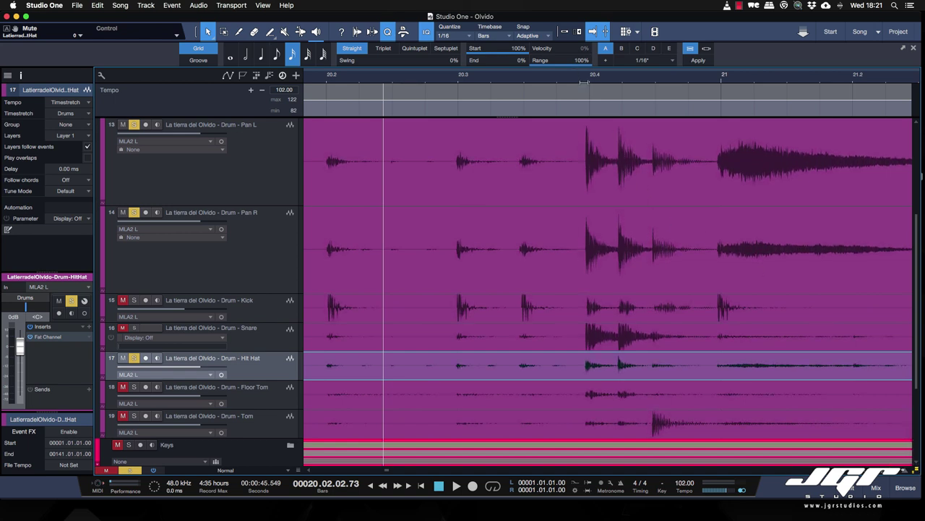
{"action": "left_click", "coordinate": [589, 81]}
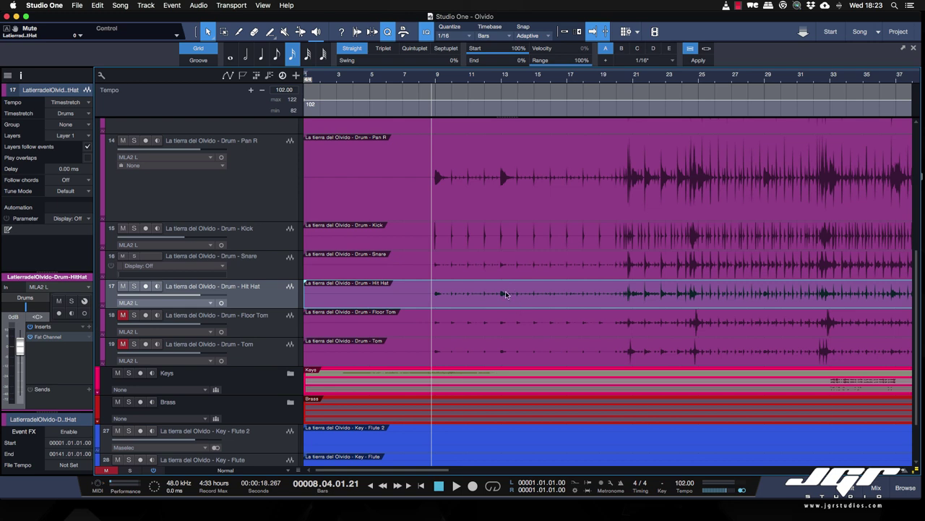
Mute the Hit Hat event with the Mute tool.
{"action": "left_click", "coordinate": [284, 32]}
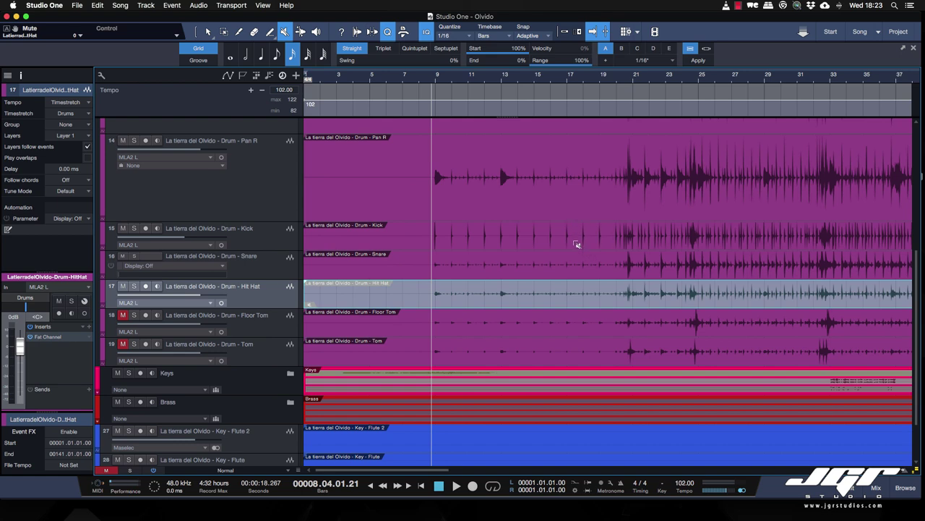
{"action": "scroll", "coordinate": [567, 237], "scroll_direction": "down", "scroll_amount": 3}
Unmute and solo the Floor Tom track, and audition its hits around bar 24.
{"action": "left_click", "coordinate": [278, 263]}
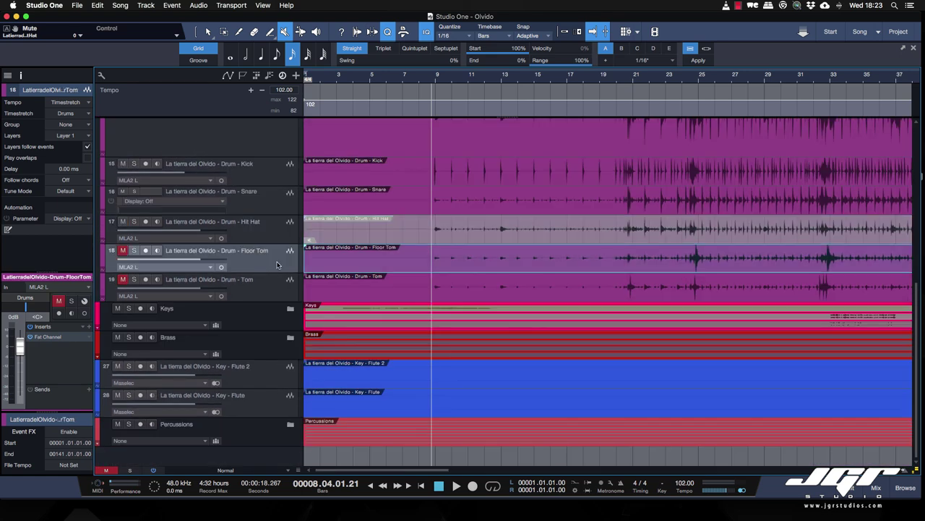
{"action": "left_click", "coordinate": [123, 250]}
{"action": "left_click", "coordinate": [124, 280]}
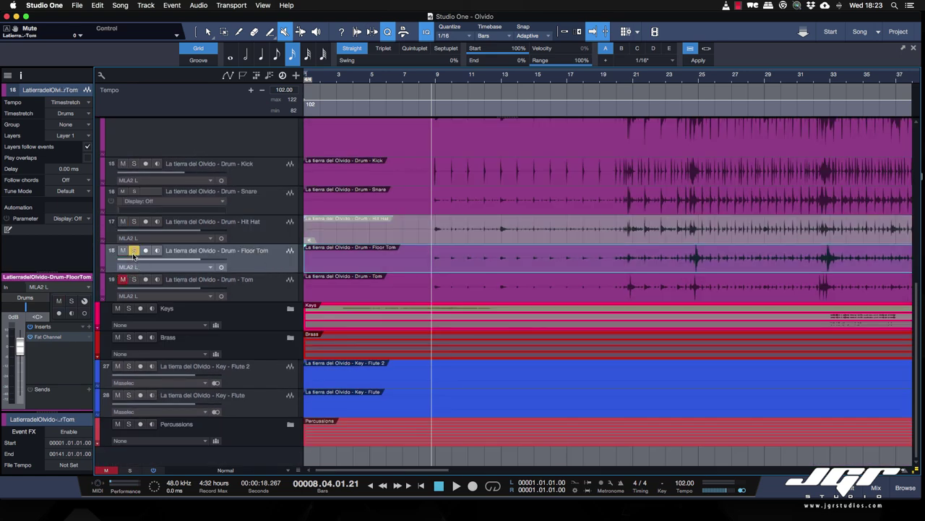
{"action": "left_click", "coordinate": [133, 251]}
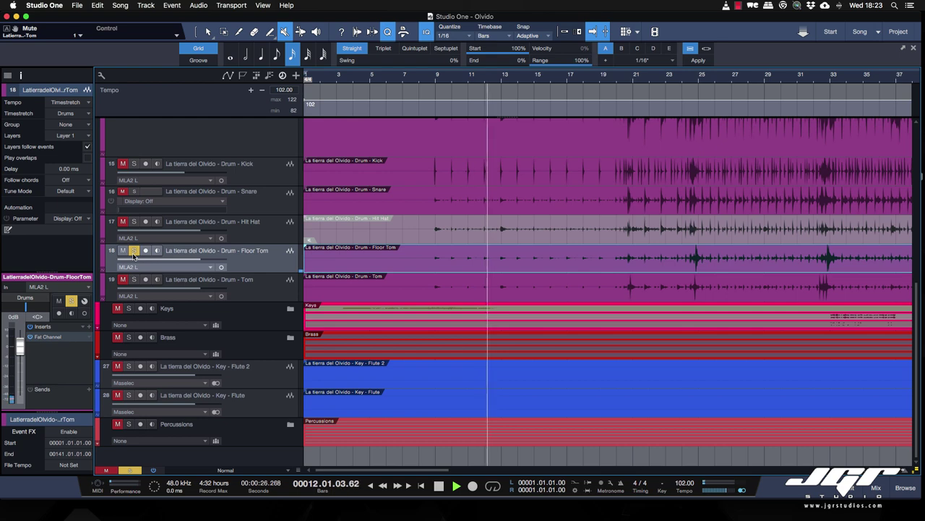
{"action": "left_click", "coordinate": [692, 78]}
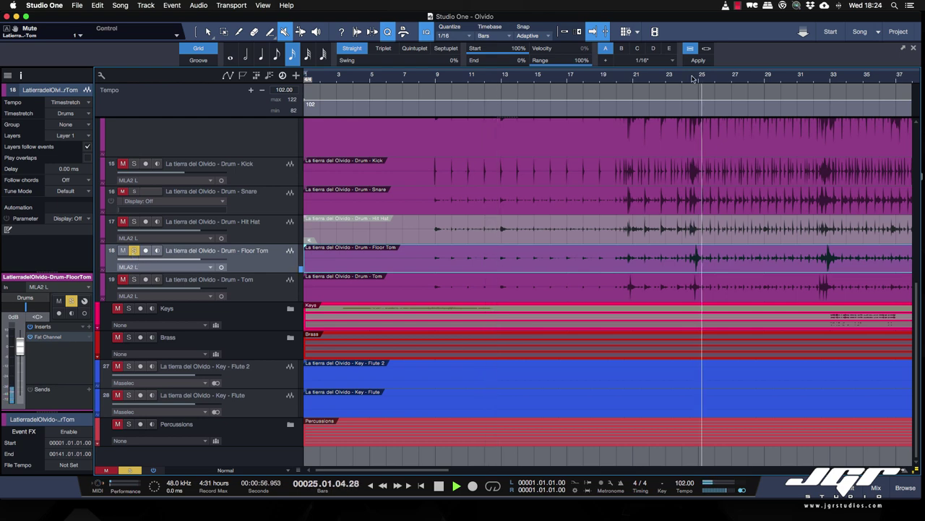
{"action": "key", "text": "space"}
Move the Floor Tom track directly below Pan R, above the Kick.
{"action": "scroll", "coordinate": [243, 175], "scroll_direction": "up", "scroll_amount": 2}
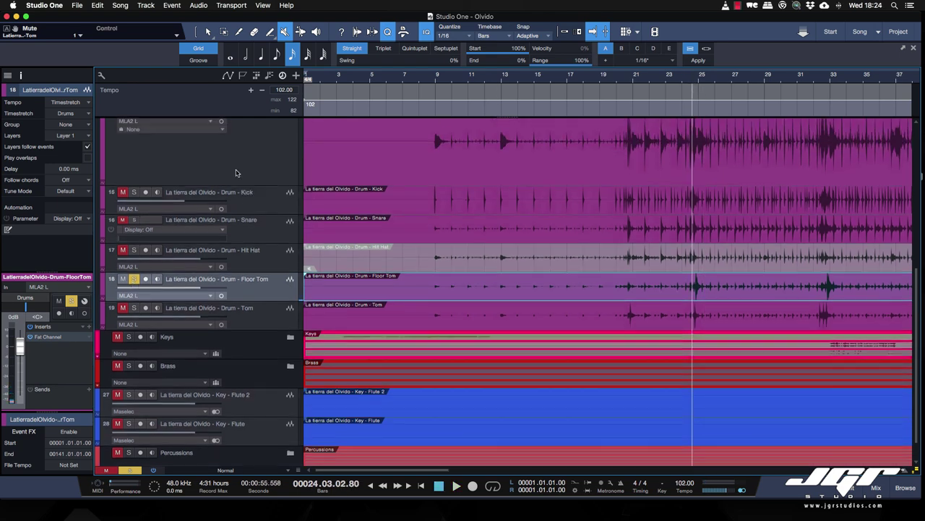
{"action": "left_click_drag", "start_coordinate": [263, 297], "coordinate": [246, 197]}
{"action": "scroll", "coordinate": [246, 195], "scroll_direction": "up", "scroll_amount": 2}
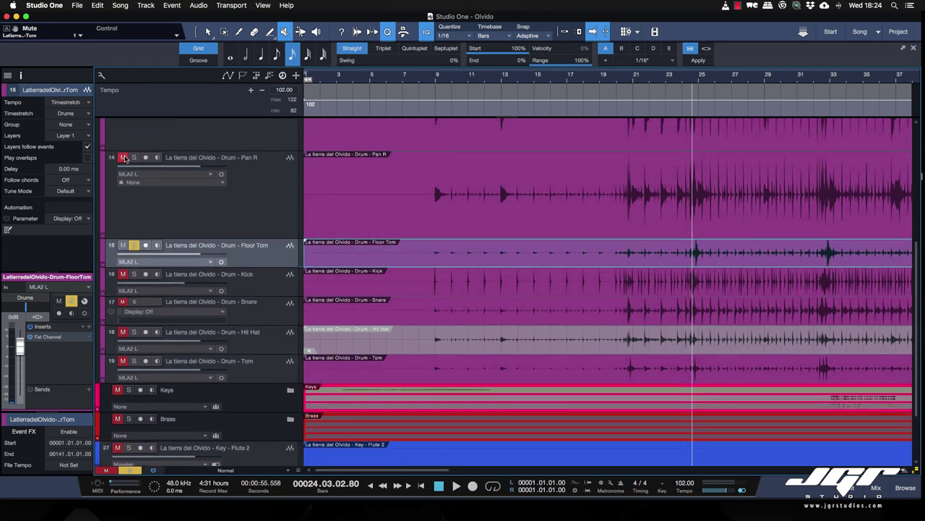
Solo Pan L and Pan R together with the Floor Tom and audition the fill around bar 24.
{"action": "scroll", "coordinate": [134, 158], "scroll_direction": "up", "scroll_amount": 3}
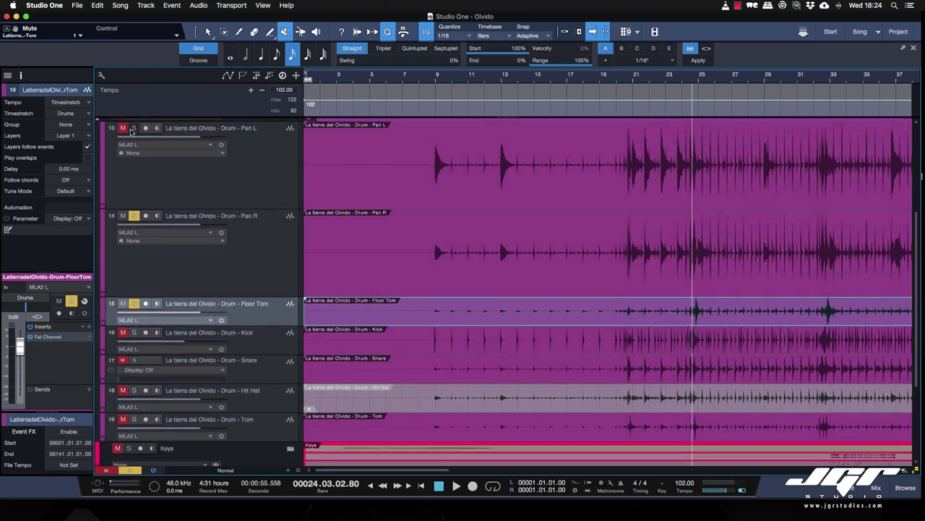
{"action": "key", "text": "z"}
{"action": "key", "text": "space"}
{"action": "key", "text": "space"}
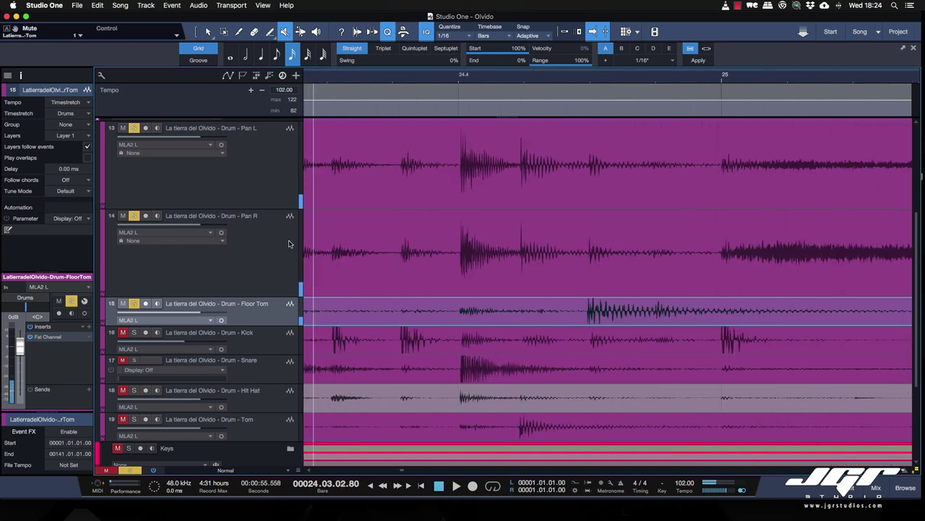
{"action": "key", "text": "space"}
{"action": "key", "text": "space"}
{"action": "key", "text": "space"}
{"action": "key", "text": "space"}
Place the playback cursor on the Floor Tom hit after beat 24.4 and enlarge the waveforms to compare it with Pan L and Pan R.
{"action": "left_click", "coordinate": [588, 80]}
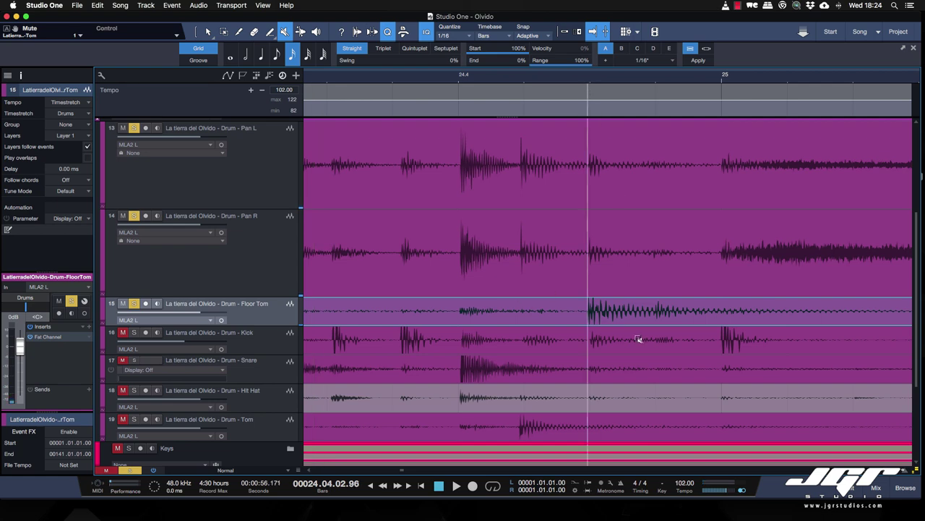
{"action": "key", "text": "e"}
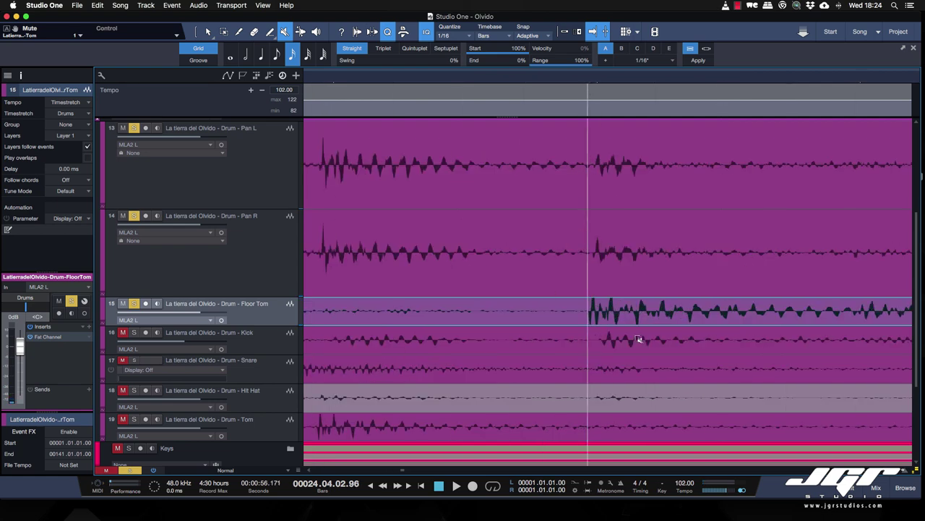
{"action": "key", "text": "e"}
{"action": "key", "text": "e"}
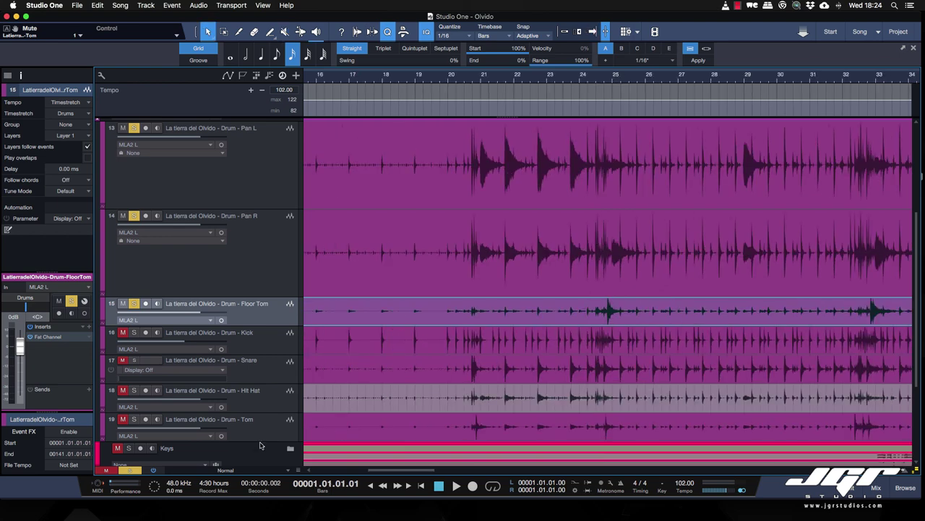
Move the Tom track directly below the Floor Tom and play the unsoloed drum tracks from the song start.
{"action": "left_click", "coordinate": [264, 423]}
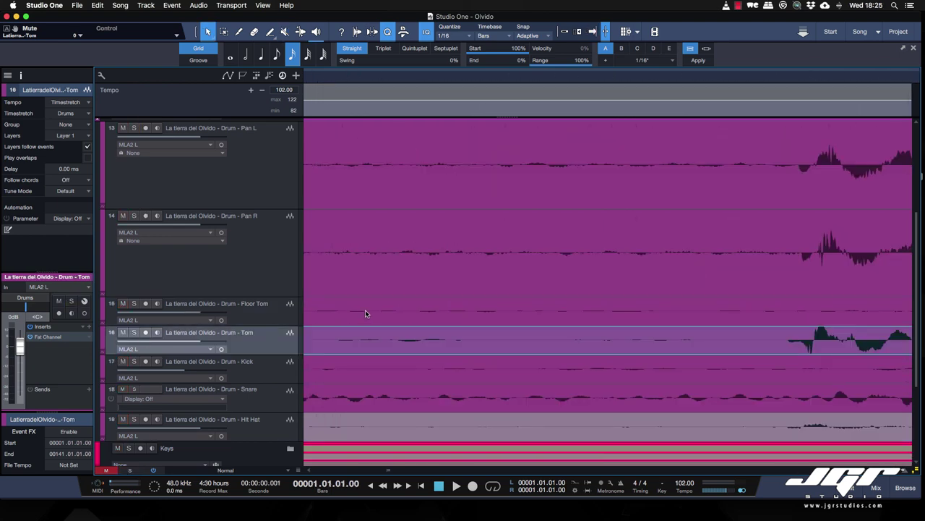
{"action": "key", "text": "w"}
{"action": "key", "text": "w"}
{"action": "key", "text": "w"}
{"action": "key", "text": "w"}
{"action": "key", "text": "w"}
{"action": "key", "text": "w"}
{"action": "key", "text": "space"}
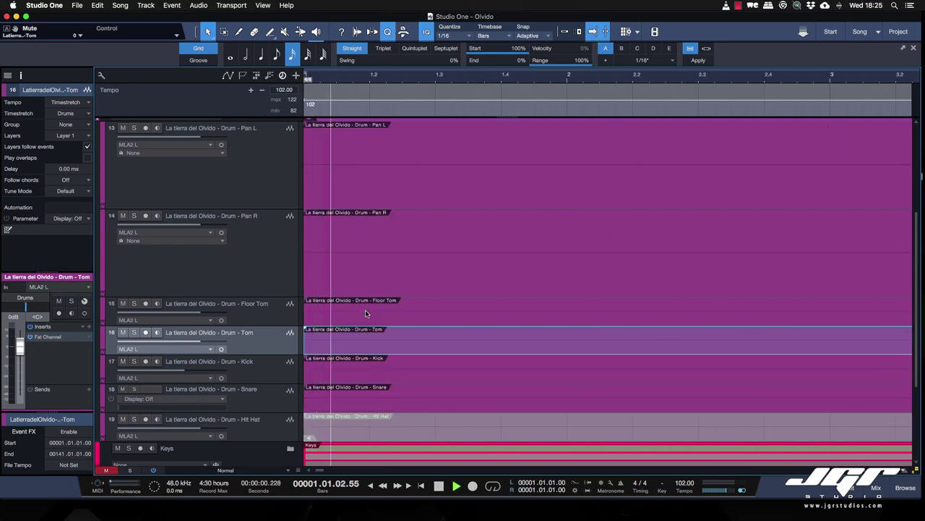
{"action": "key", "text": "w"}
{"action": "key", "text": "w"}
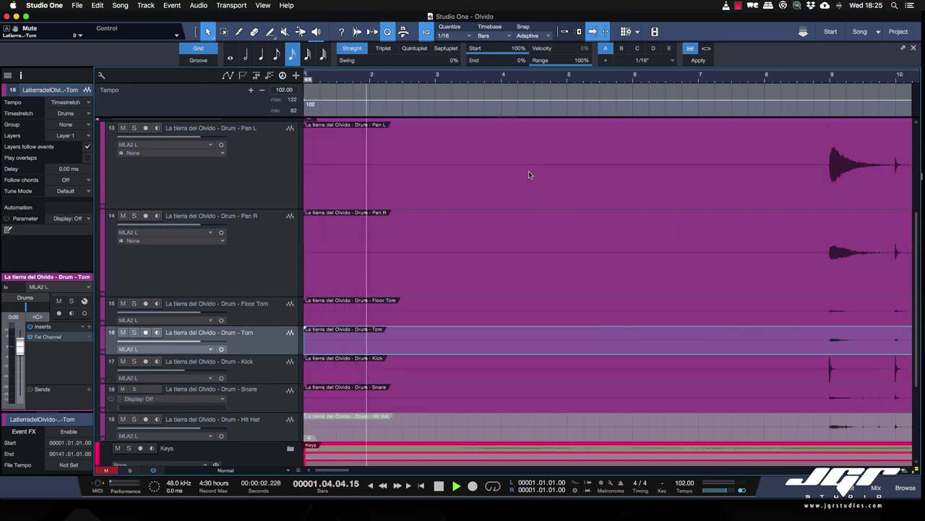
Audition the drum tracks from bar 9 with a wide view of the song, and save the song.
{"action": "left_click", "coordinate": [817, 78]}
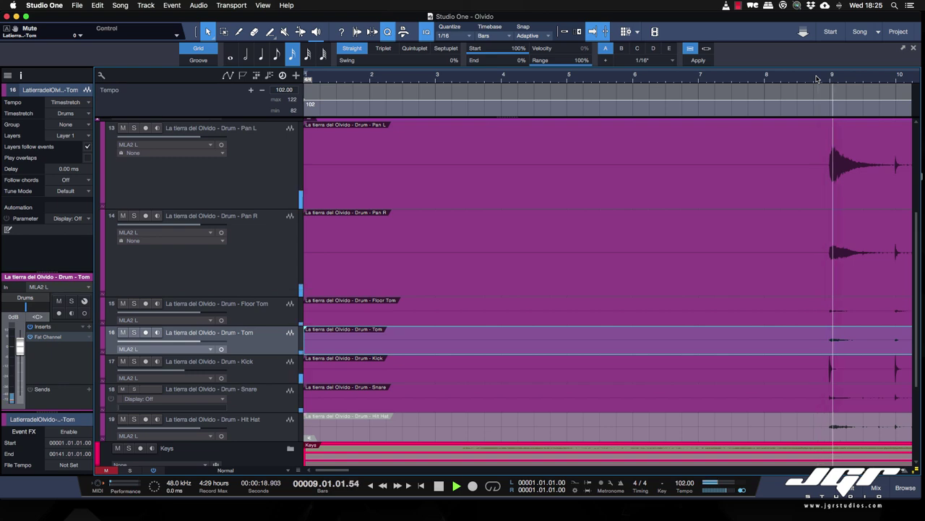
{"action": "key", "text": "w"}
{"action": "key", "text": "w"}
{"action": "key", "text": "w"}
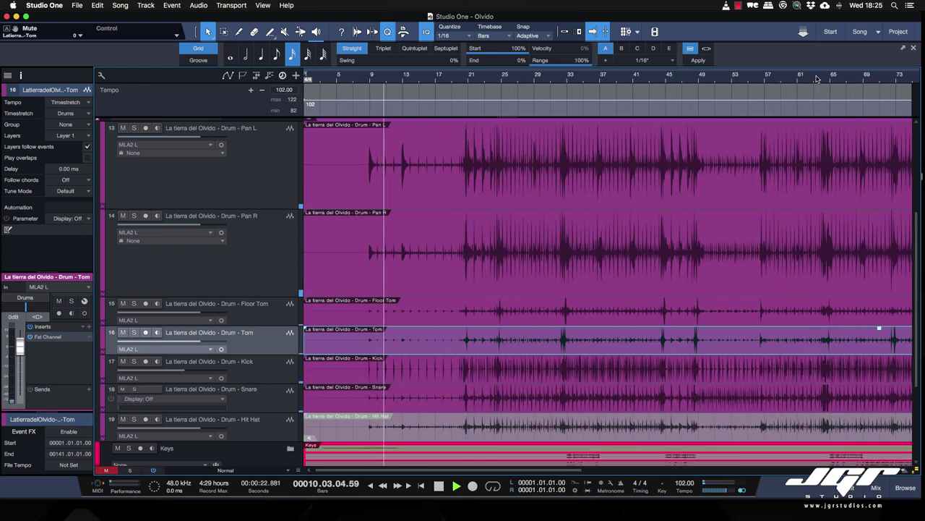
{"action": "key", "text": "super+s"}
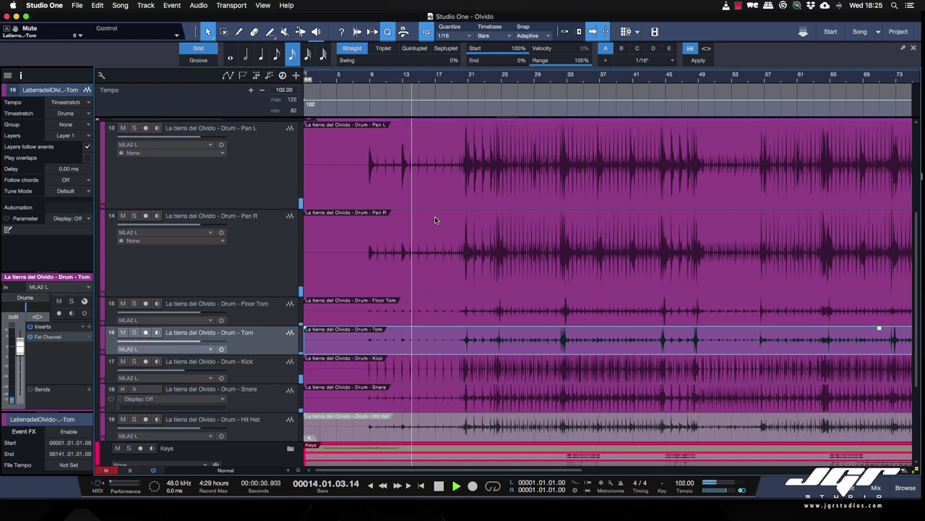
Play the drums from about bar 20 and check the bus levels in the mix console.
{"action": "left_click", "coordinate": [462, 78]}
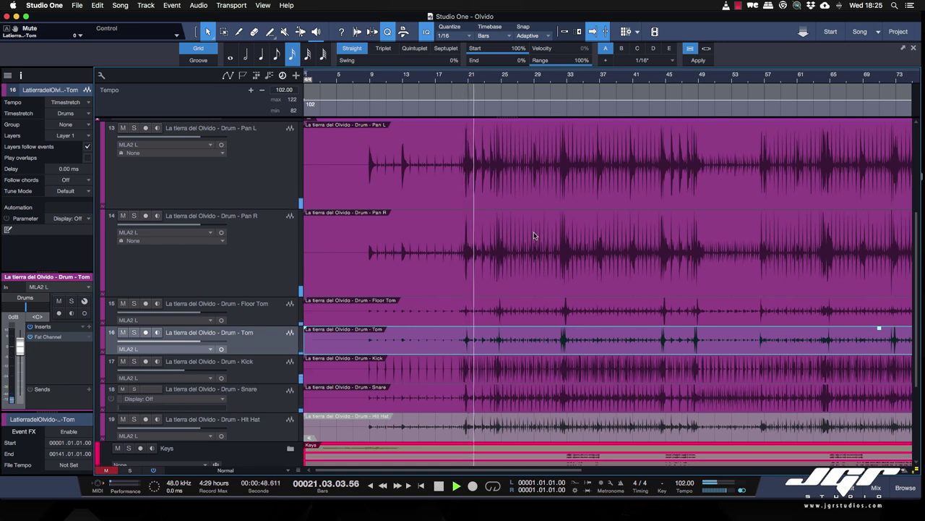
{"action": "left_click", "coordinate": [876, 487]}
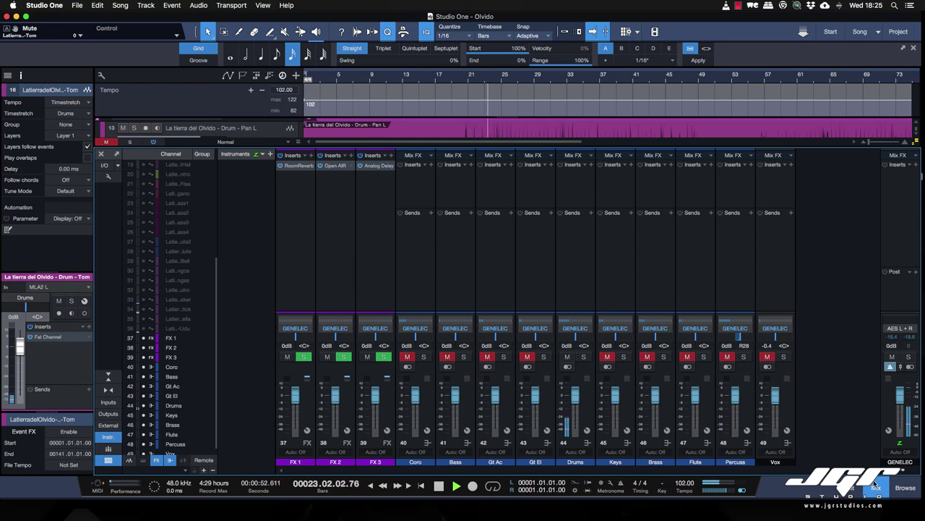
{"action": "left_click", "coordinate": [876, 488]}
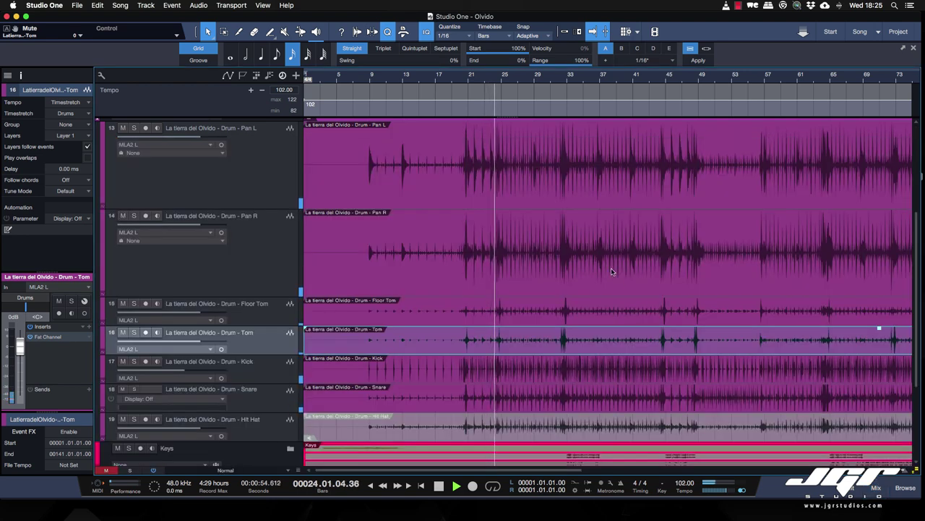
{"action": "scroll", "coordinate": [611, 271], "scroll_direction": "up", "scroll_amount": 3}
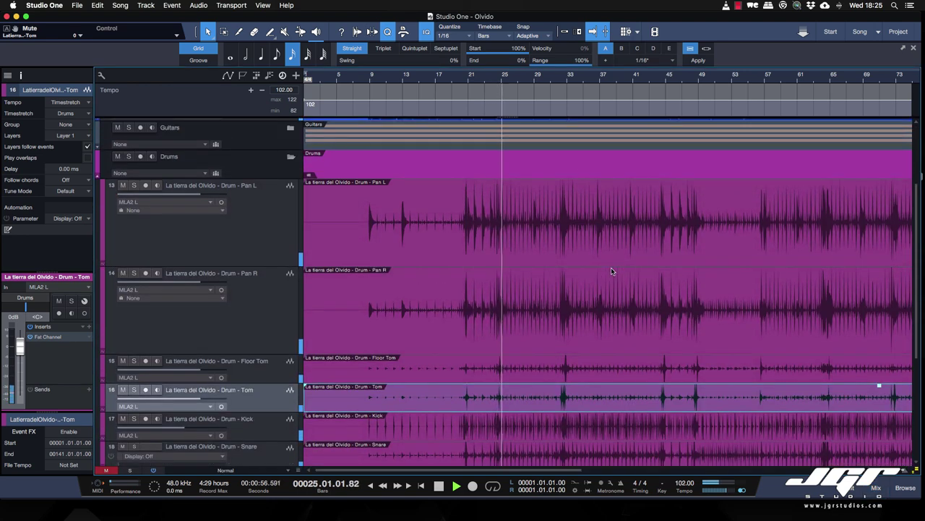
{"action": "scroll", "coordinate": [611, 271], "scroll_direction": "down", "scroll_amount": 3}
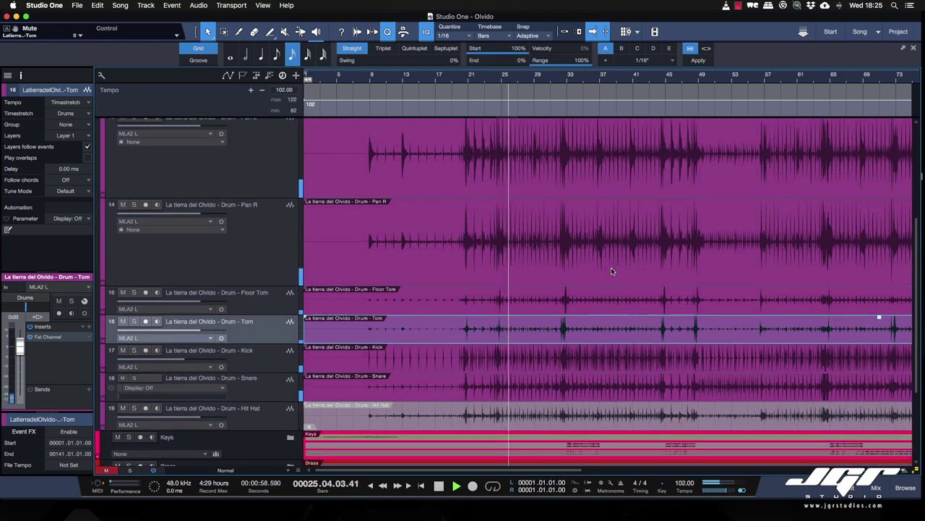
Reduce the track height of Pan R and Pan L so all the drum tracks fit in view.
{"action": "left_click", "coordinate": [258, 284]}
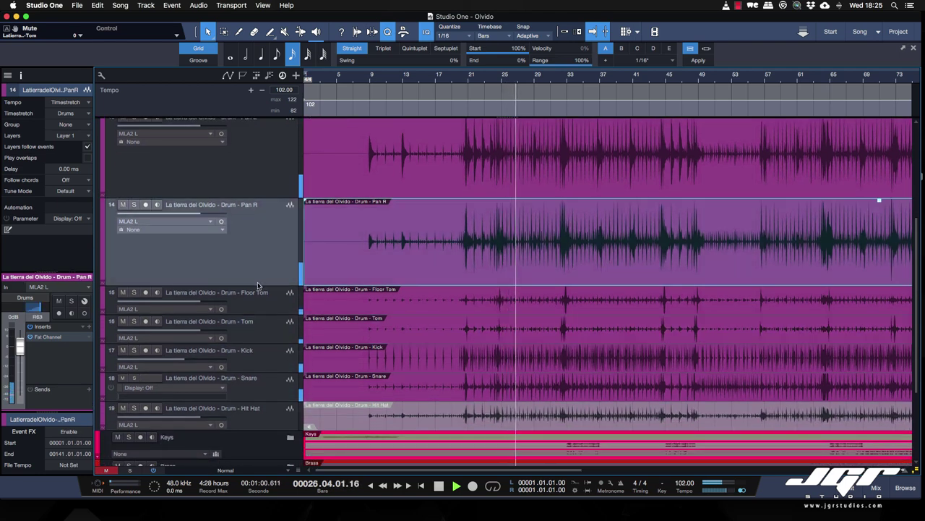
{"action": "left_click_drag", "start_coordinate": [257, 285], "coordinate": [272, 193]}
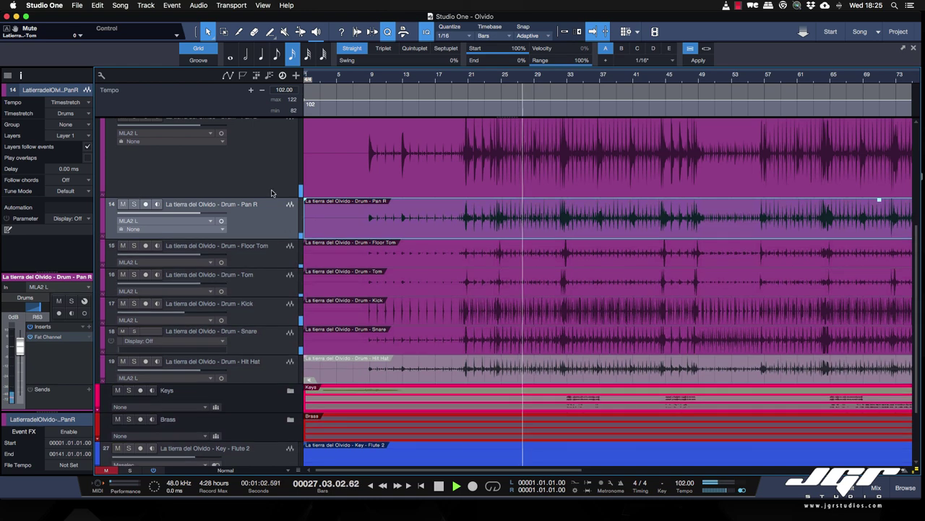
{"action": "scroll", "coordinate": [463, 295], "scroll_direction": "down", "scroll_amount": 3}
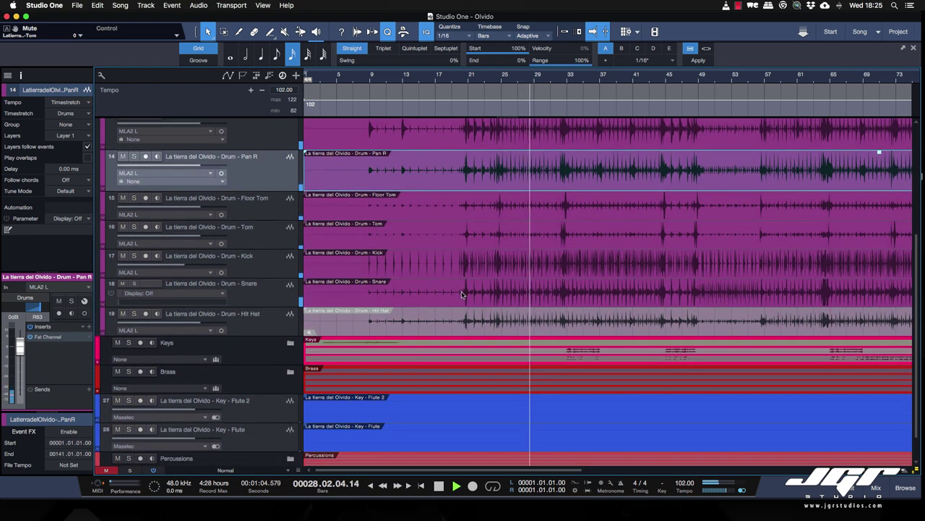
{"action": "scroll", "coordinate": [463, 295], "scroll_direction": "up", "scroll_amount": 3}
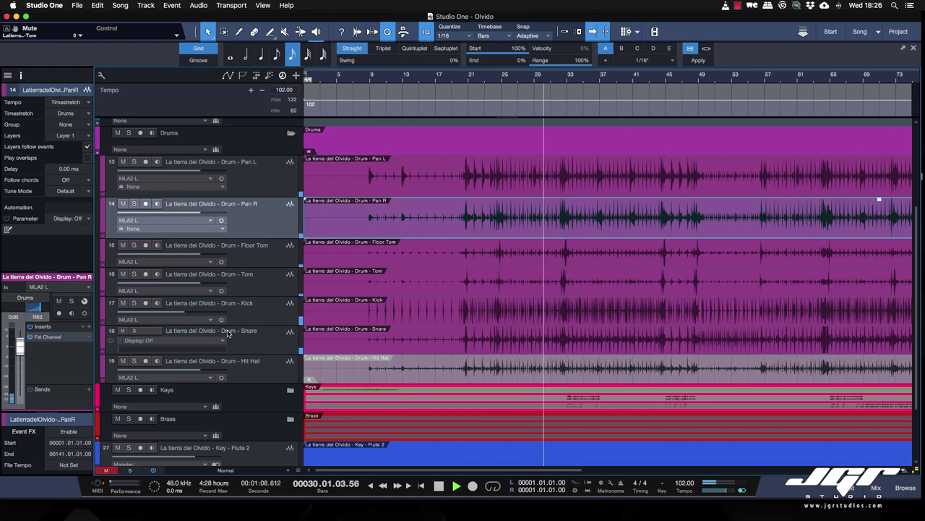
Shorten the drum track names to Snare, Kick, Tom, Floor Tom, Pan R and Pan L by removing the song-title prefix.
{"action": "double_click", "coordinate": [228, 333]}
{"action": "left_click", "coordinate": [243, 331]}
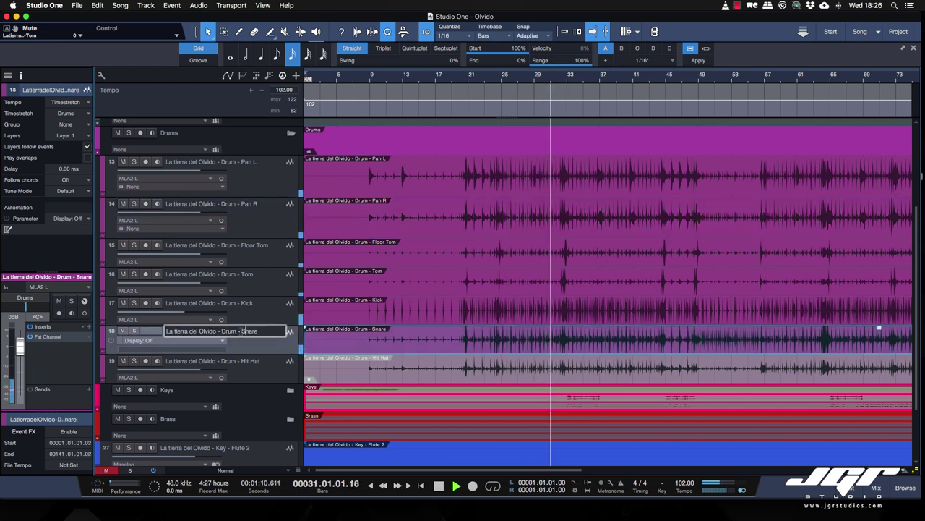
{"action": "left_click_drag", "start_coordinate": [243, 331], "coordinate": [166, 331]}
{"action": "key", "text": "BackSpace"}
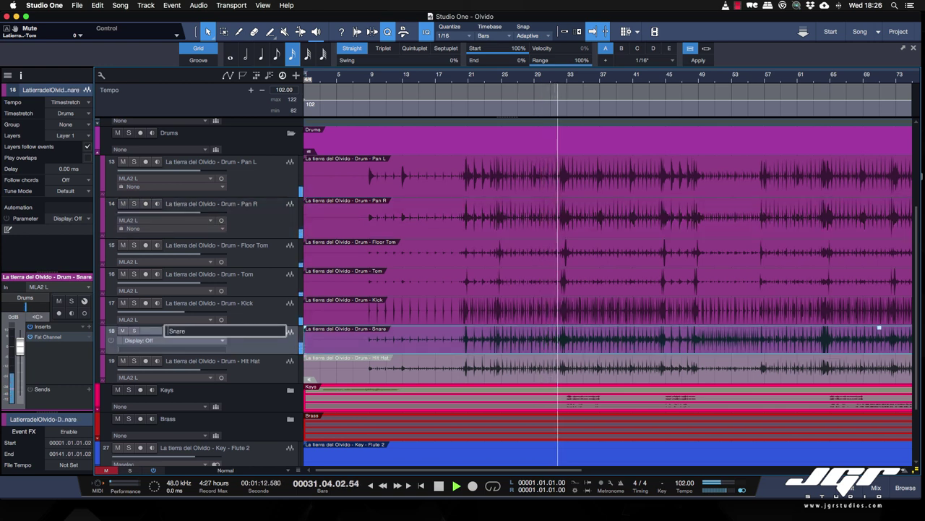
{"action": "key", "text": "Return"}
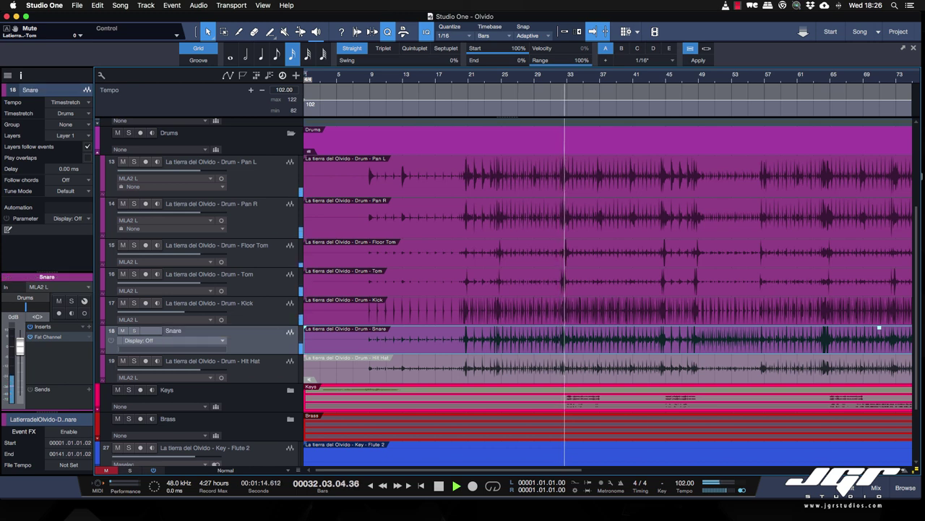
{"action": "key", "text": "space"}
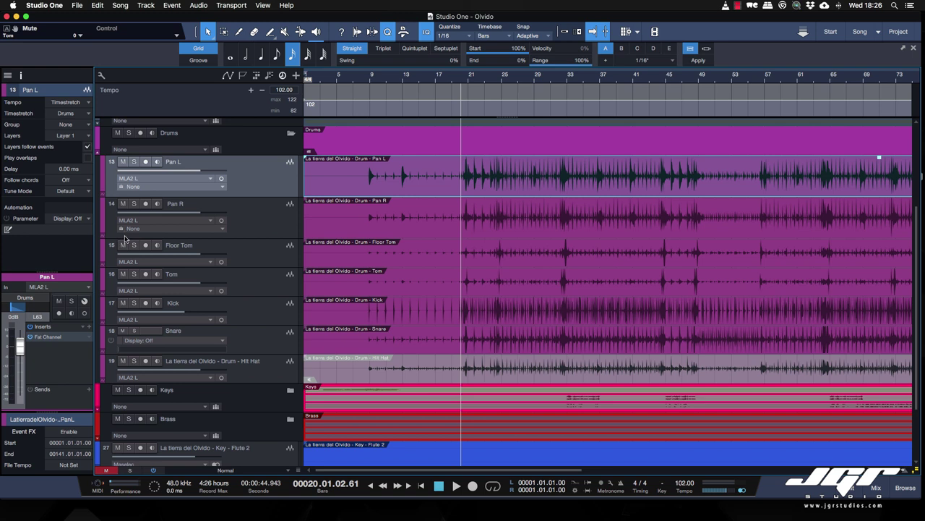
On the Floor Tom's Fat Channel, set gate threshold -30.66 dB and release 1.46 s, and cut the HF shelf 7.35 dB at 2.62 kHz.
{"action": "left_click", "coordinate": [509, 256]}
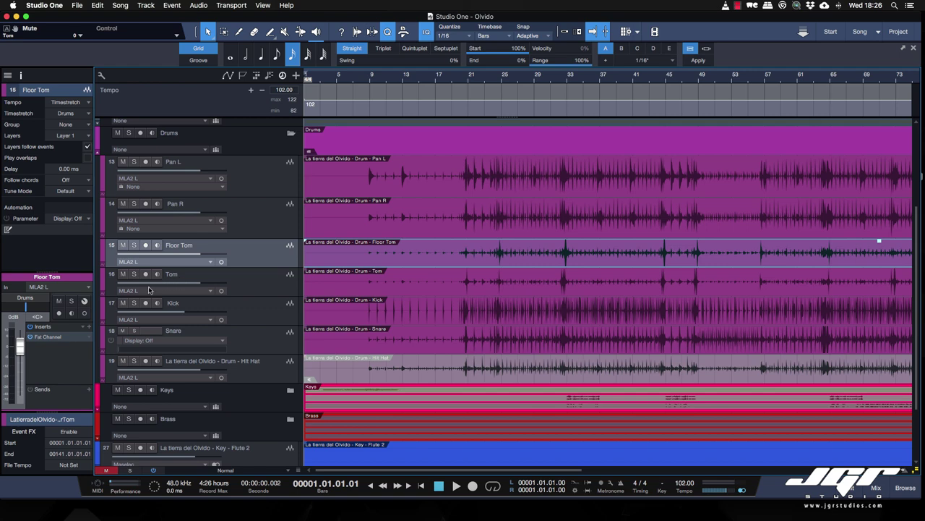
{"action": "double_click", "coordinate": [52, 339]}
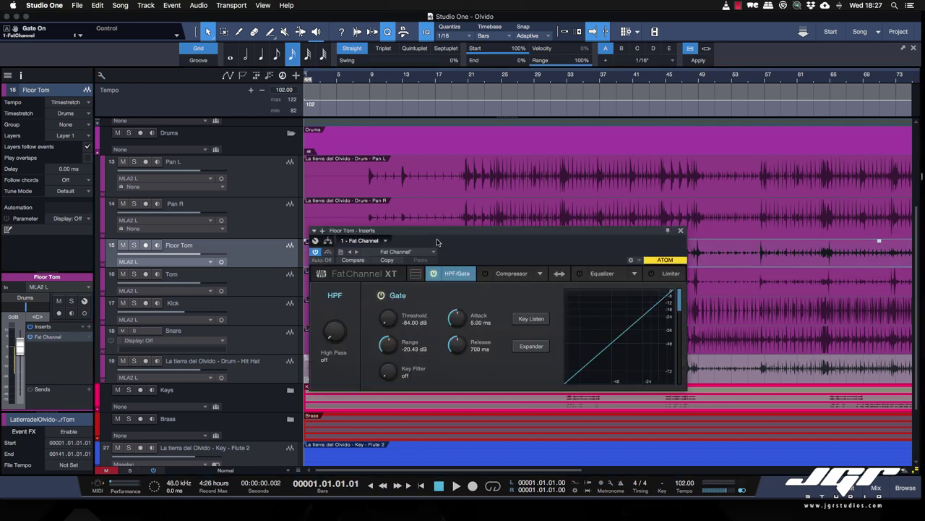
{"action": "left_click_drag", "start_coordinate": [439, 242], "coordinate": [544, 293]}
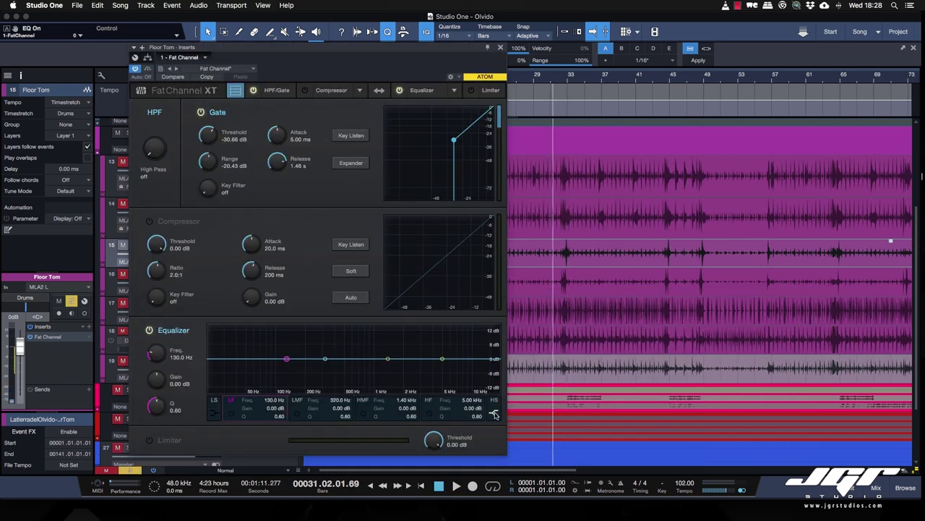
{"action": "left_click_drag", "start_coordinate": [441, 358], "coordinate": [414, 379]}
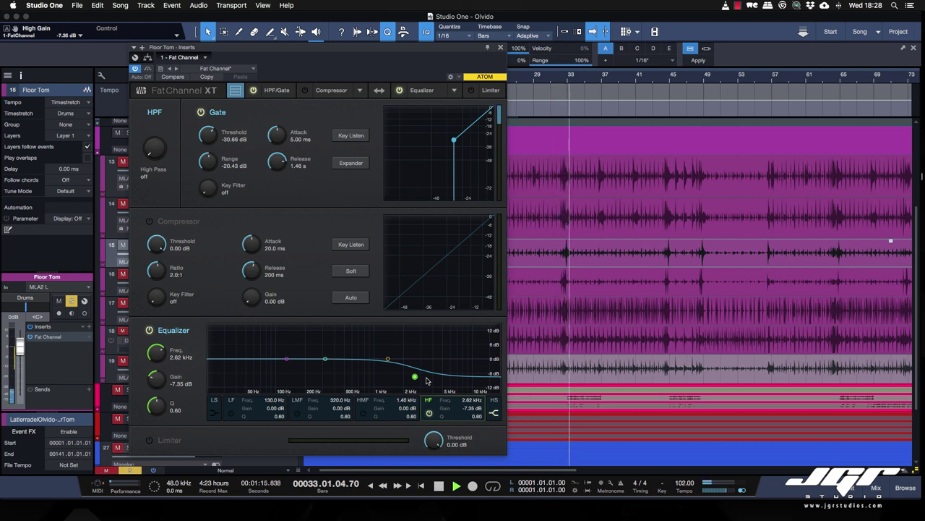
Enable the Floor Tom compressor with threshold -26.32 dB, attack 3.30 ms and gain 6.30 dB, and compare the sound with the effect bypassed.
{"action": "left_click", "coordinate": [151, 222]}
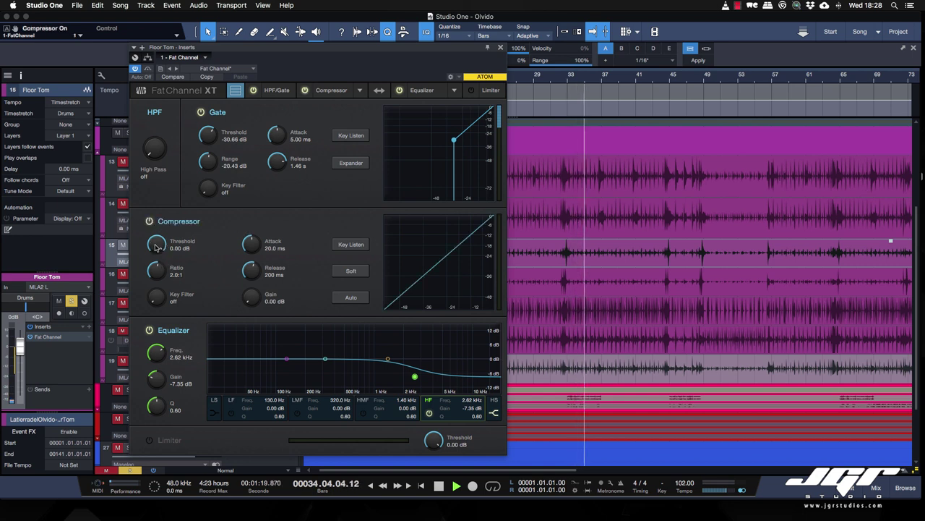
{"action": "left_click_drag", "start_coordinate": [158, 245], "coordinate": [165, 299]}
{"action": "key", "text": "space"}
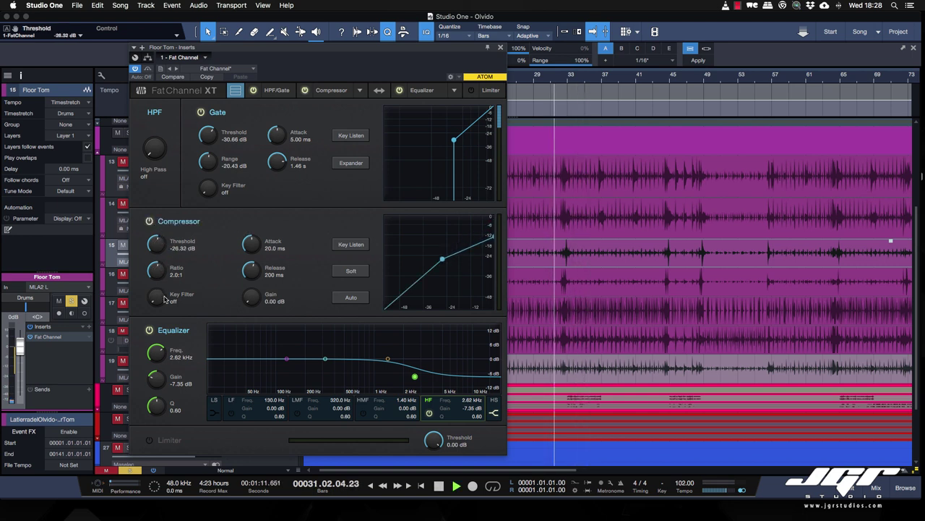
{"action": "left_click_drag", "start_coordinate": [255, 250], "coordinate": [252, 266]}
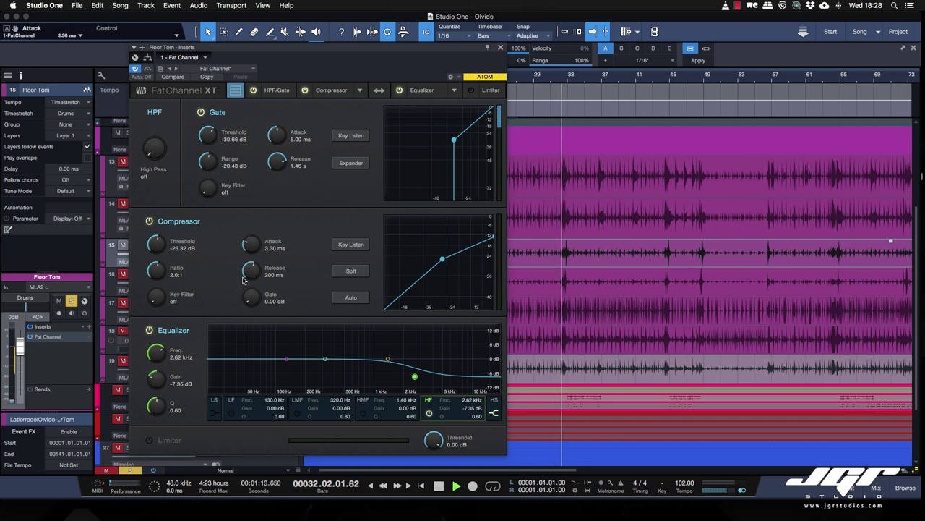
{"action": "left_click_drag", "start_coordinate": [250, 299], "coordinate": [248, 271]}
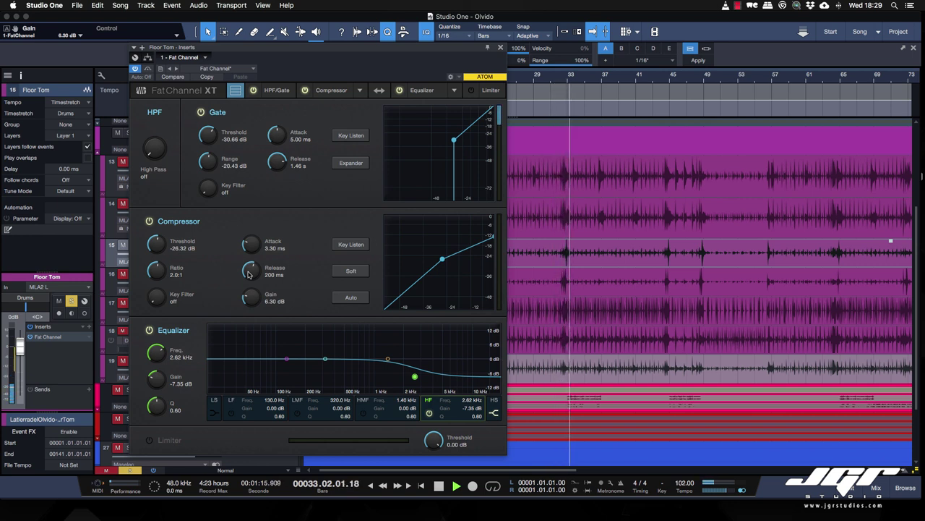
{"action": "left_click", "coordinate": [147, 70]}
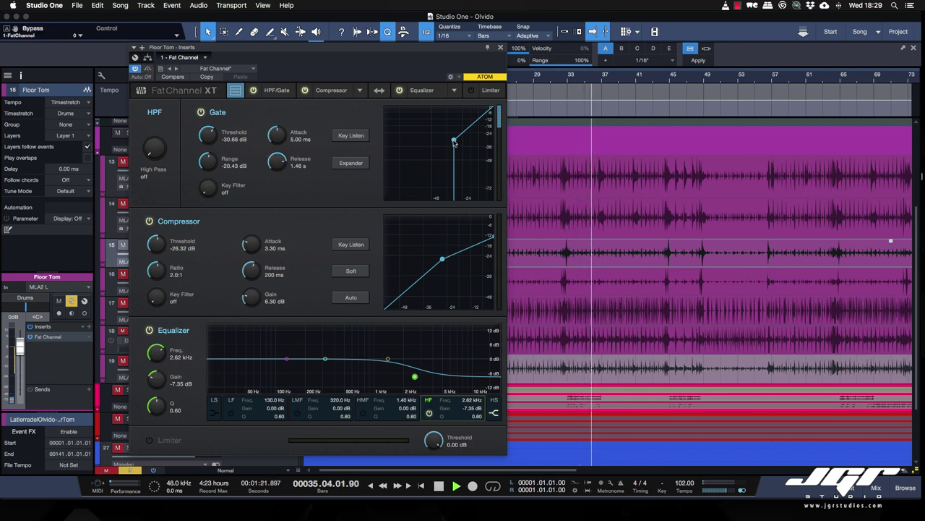
Set the Floor Tom's gate threshold to -27.63 dB and boost the LF equalizer band 2.06 dB at 102.6 Hz.
{"action": "left_click_drag", "start_coordinate": [454, 139], "coordinate": [458, 139]}
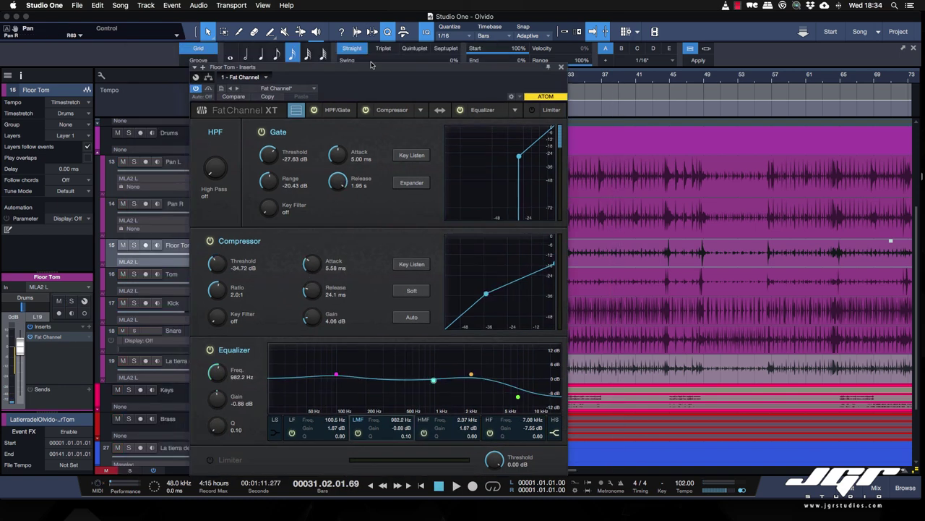
{"action": "left_click_drag", "start_coordinate": [374, 370], "coordinate": [375, 368]}
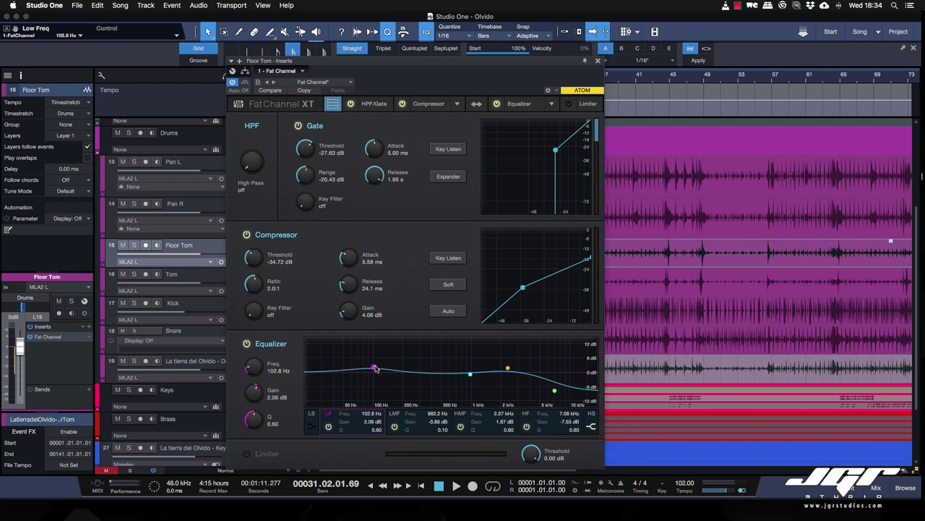
Set the Floor Tom's LMF equalizer band to -1.27 dB at 1.00 kHz, and pan the track to L21.
{"action": "left_click", "coordinate": [470, 375]}
{"action": "left_click_drag", "start_coordinate": [471, 376], "coordinate": [473, 378]}
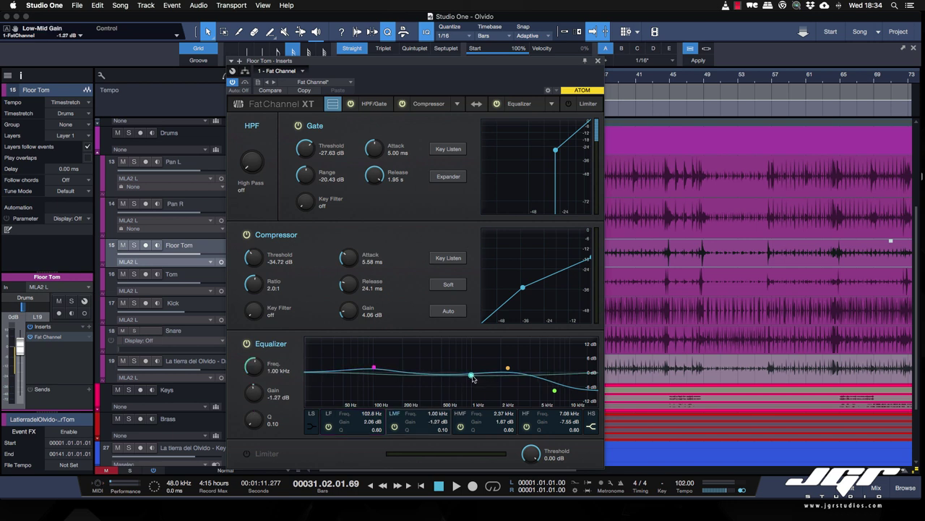
{"action": "left_click", "coordinate": [508, 369]}
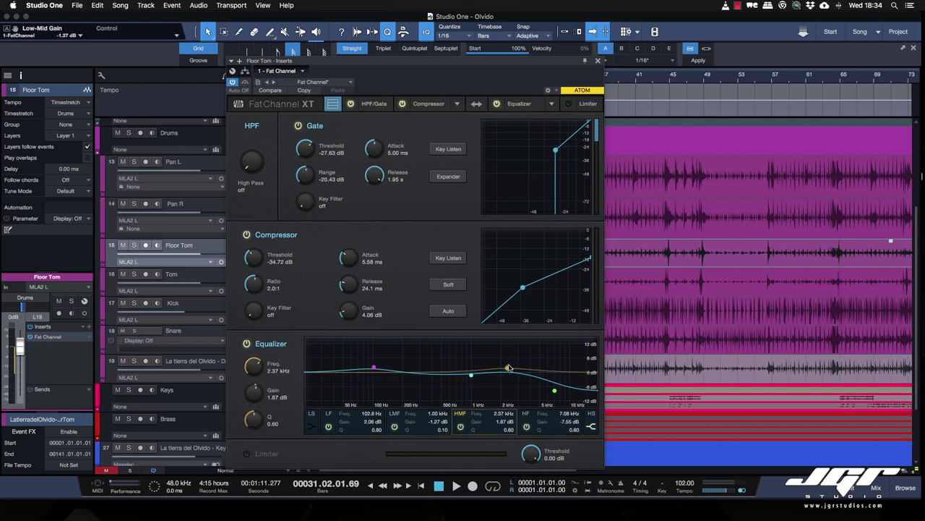
{"action": "left_click_drag", "start_coordinate": [324, 62], "coordinate": [638, 63]}
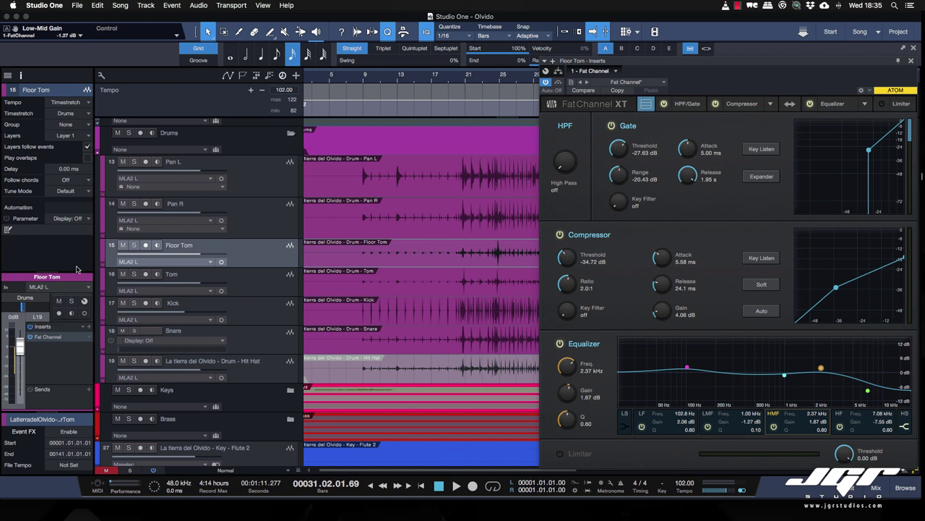
{"action": "scroll", "coordinate": [21, 309], "scroll_direction": "down", "scroll_amount": 2}
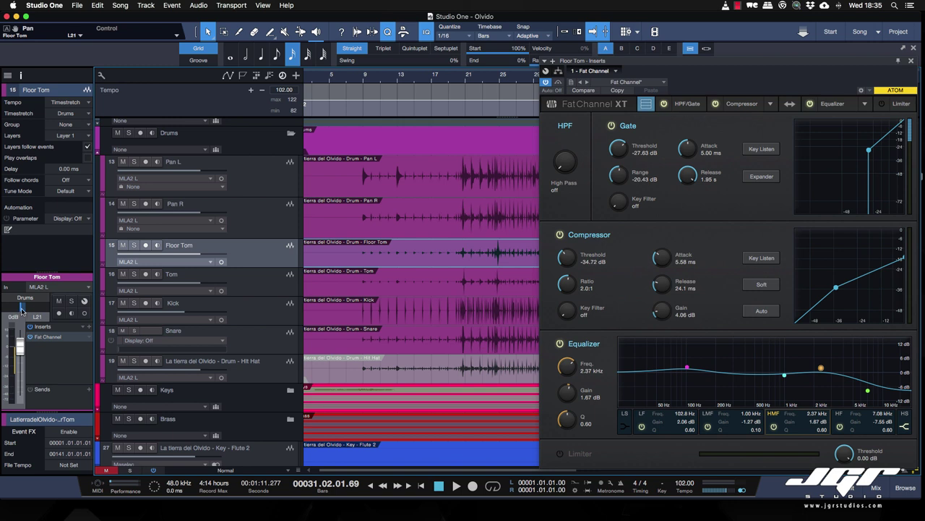
Play the song from around bar 20, solo the Tom track and show all sections of its Fat Channel.
{"action": "left_click", "coordinate": [463, 78]}
{"action": "key", "text": "space"}
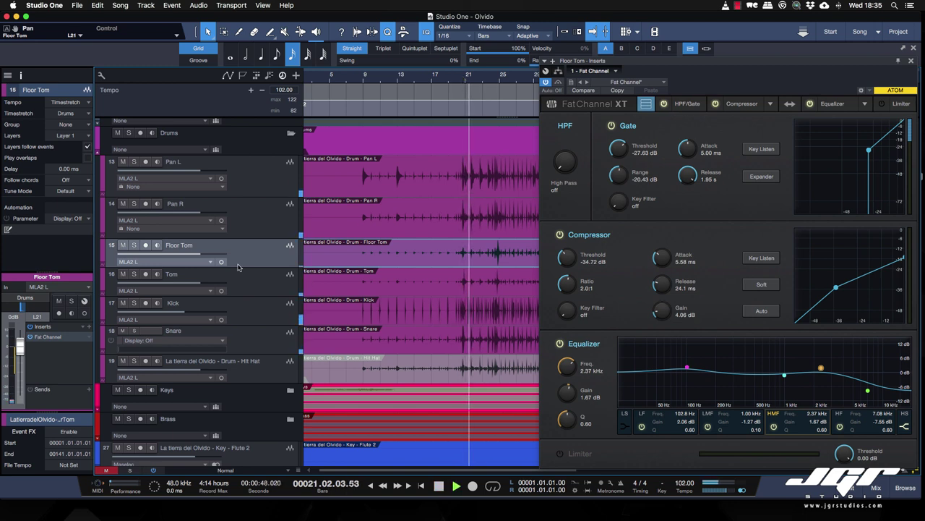
{"action": "left_click", "coordinate": [133, 274]}
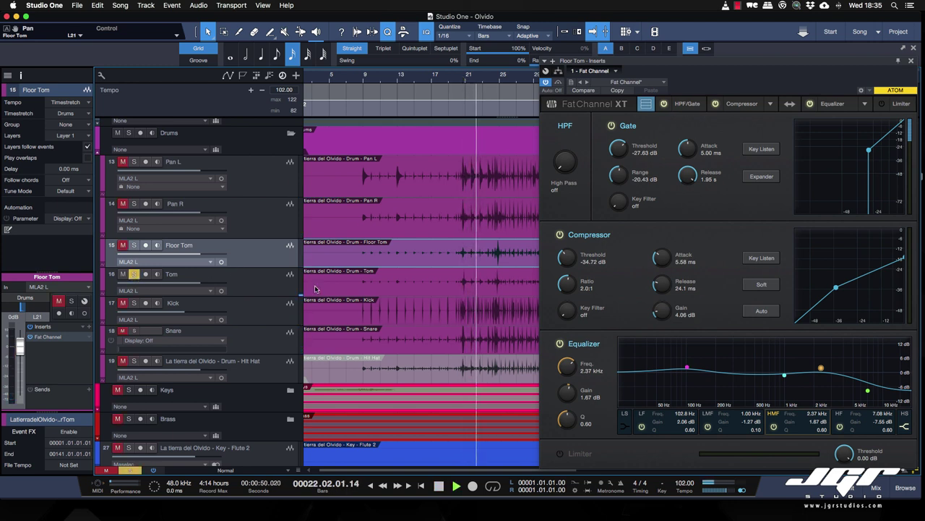
{"action": "left_click", "coordinate": [254, 273]}
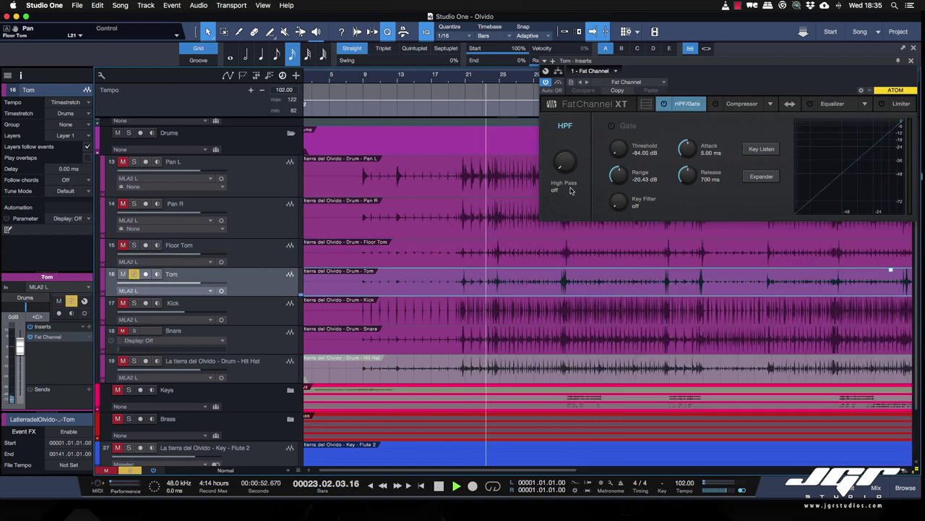
{"action": "left_click", "coordinate": [646, 104]}
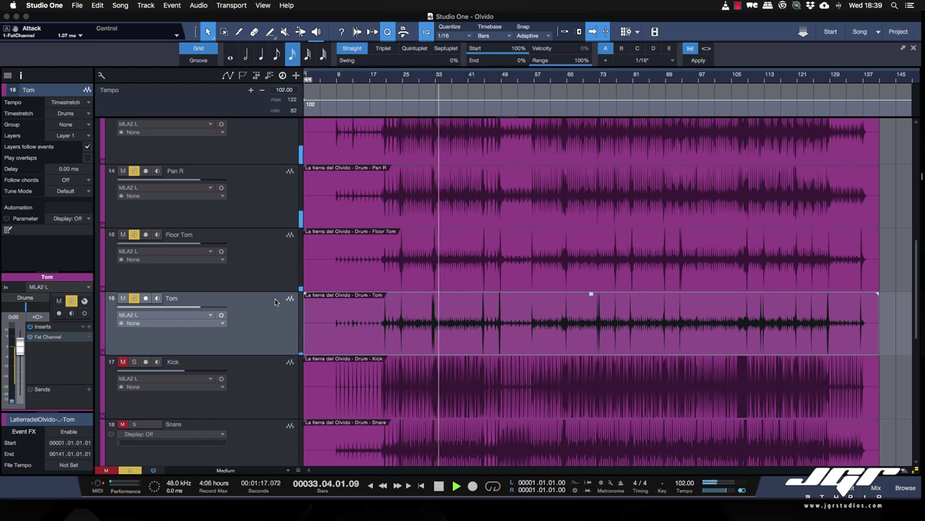
Remove the solo from Tom, Floor Tom, Pan R and Pan L, and stop playback at around bar 31.
{"action": "key", "text": "space"}
{"action": "key", "text": "space"}
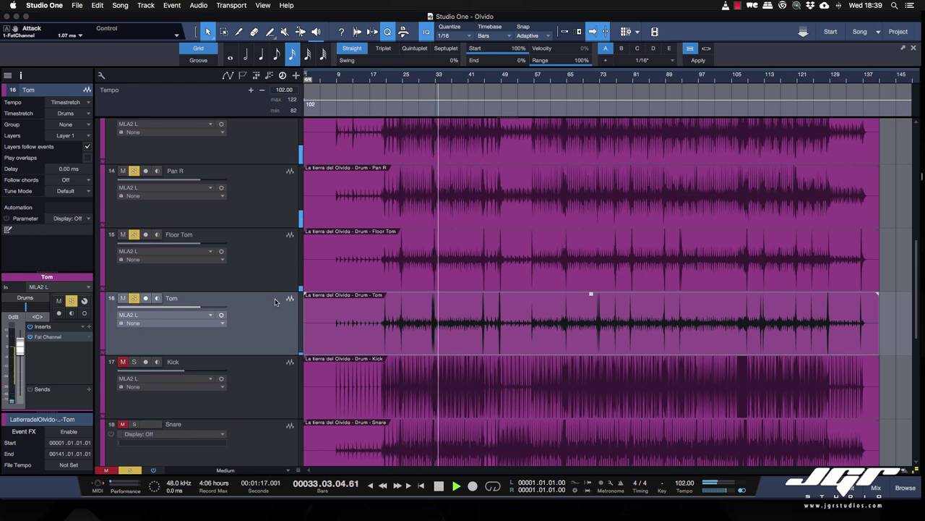
{"action": "left_click", "coordinate": [134, 298]}
{"action": "left_click", "coordinate": [133, 235]}
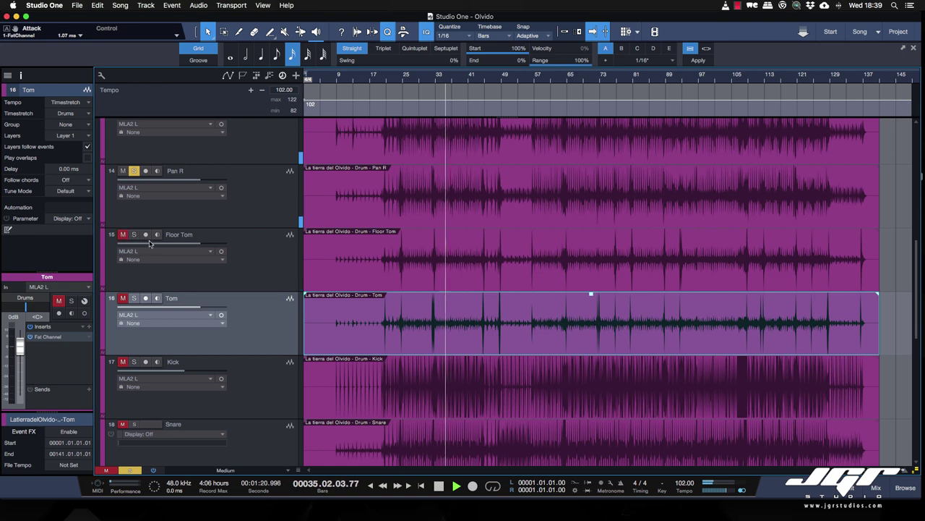
{"action": "left_click", "coordinate": [134, 171]}
{"action": "scroll", "coordinate": [136, 175], "scroll_direction": "up", "scroll_amount": 2}
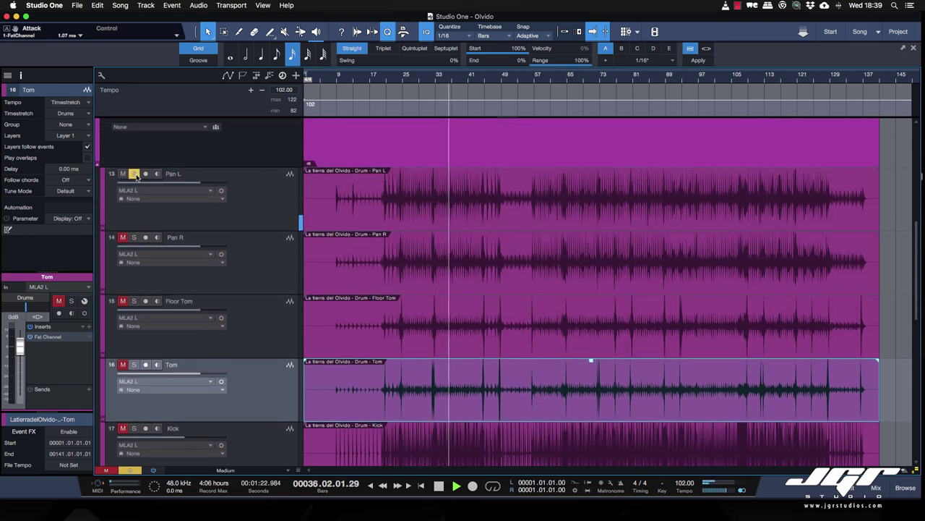
{"action": "left_click", "coordinate": [135, 174]}
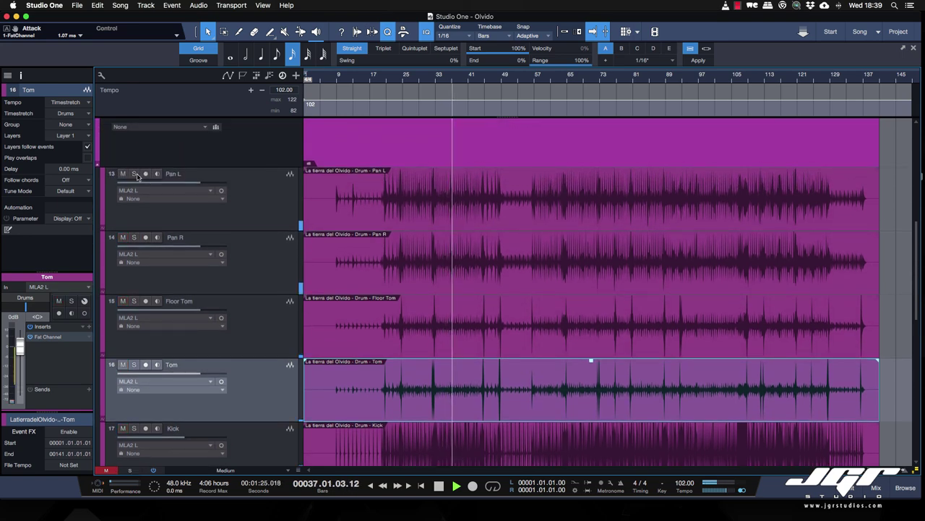
{"action": "scroll", "coordinate": [228, 237], "scroll_direction": "down", "scroll_amount": 3}
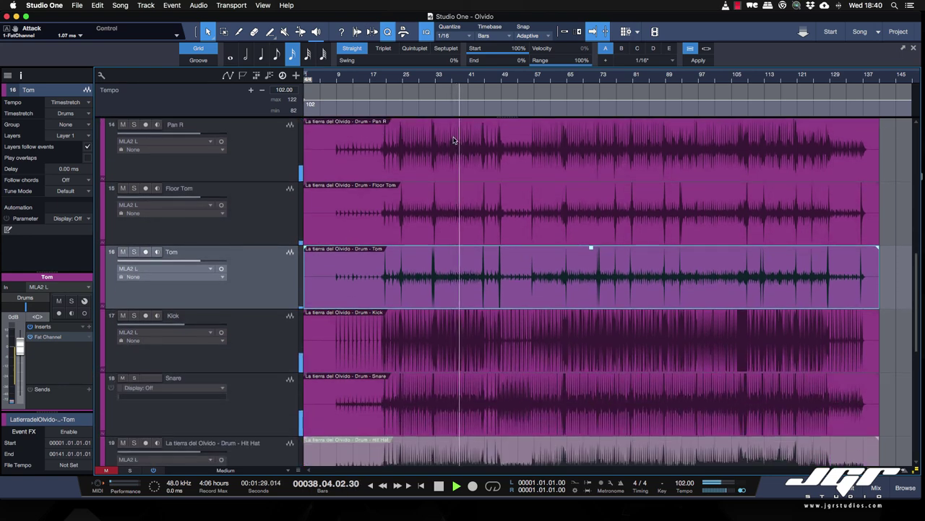
{"action": "left_click", "coordinate": [429, 81]}
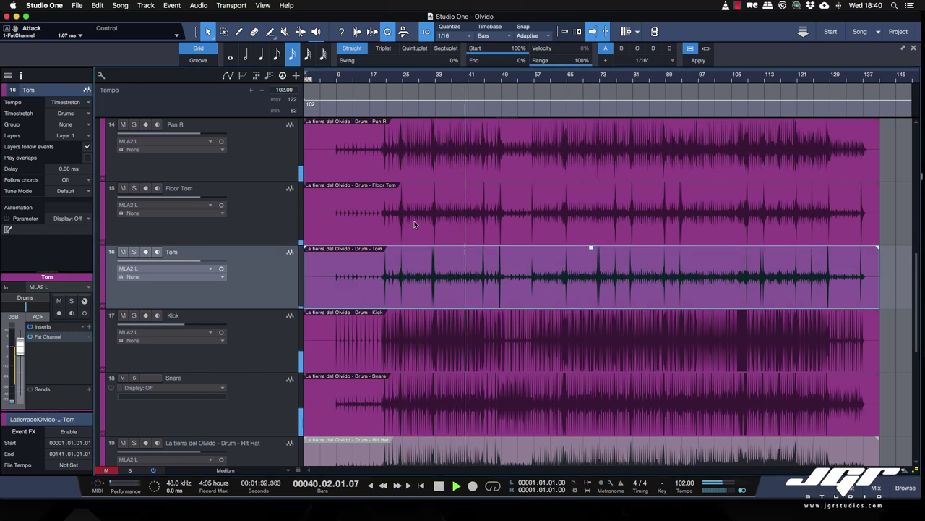
{"action": "key", "text": "space"}
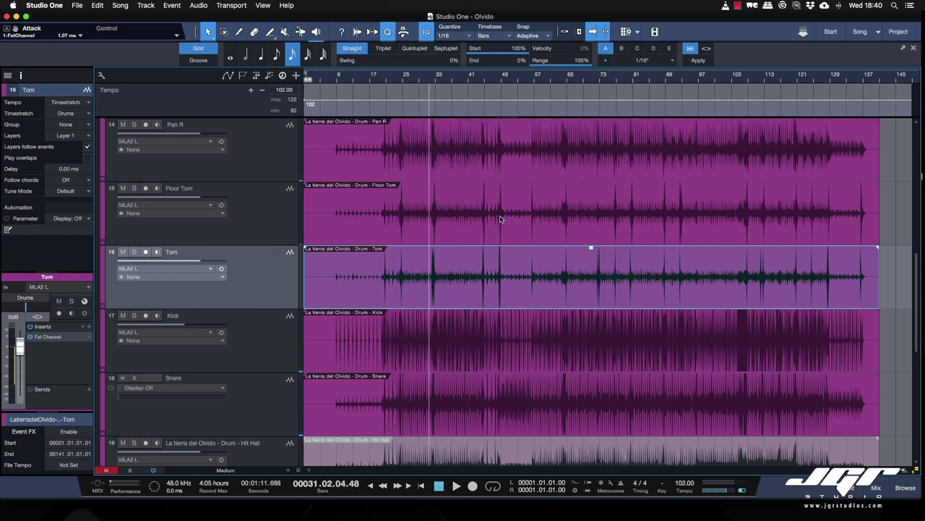
Select the Floor Tom audio event and bring up the Strip Silence settings.
{"action": "scroll", "coordinate": [358, 238], "scroll_direction": "up", "scroll_amount": 3}
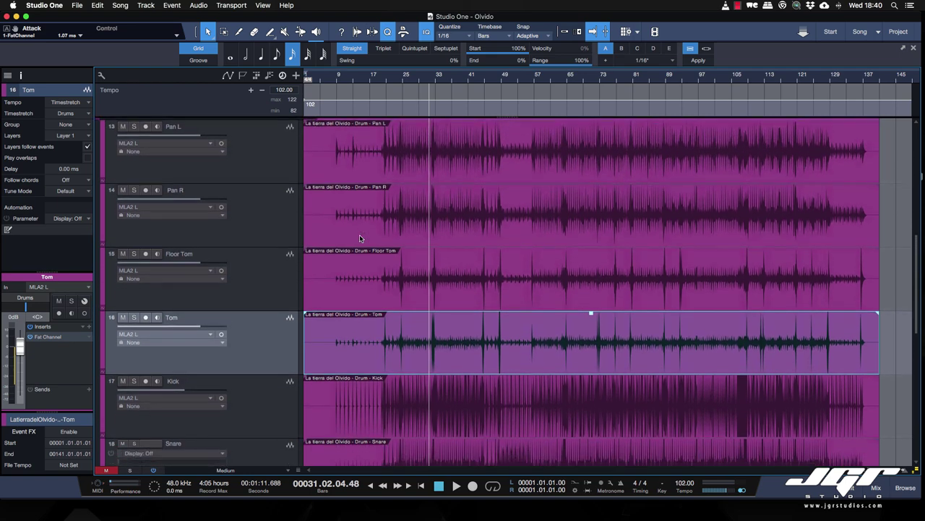
{"action": "scroll", "coordinate": [360, 237], "scroll_direction": "down", "scroll_amount": 1}
{"action": "left_click", "coordinate": [368, 258]}
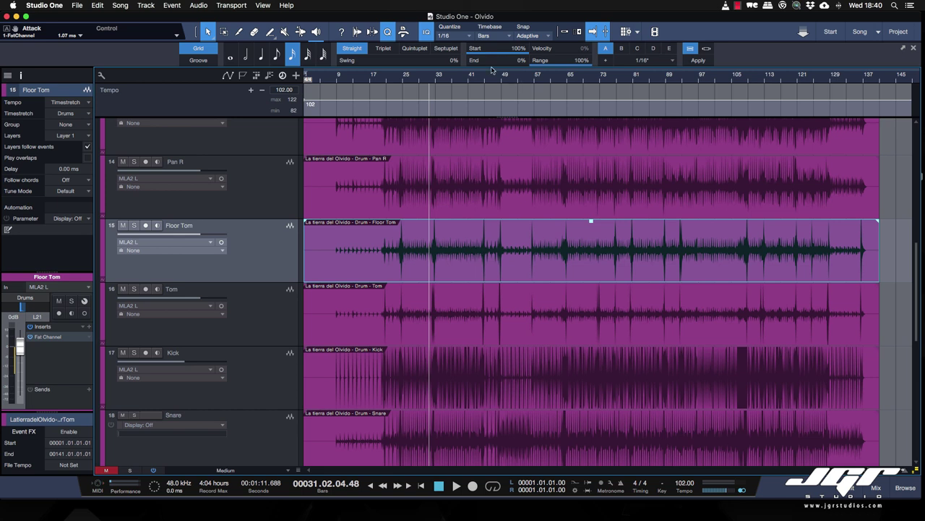
{"action": "left_click", "coordinate": [374, 31]}
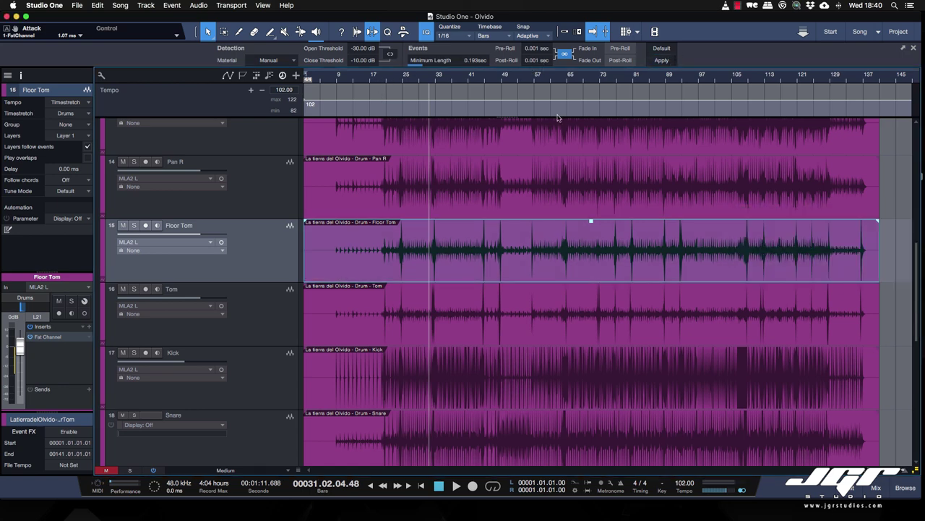
{"action": "key", "text": "e"}
{"action": "key", "text": "e"}
{"action": "key", "text": "e"}
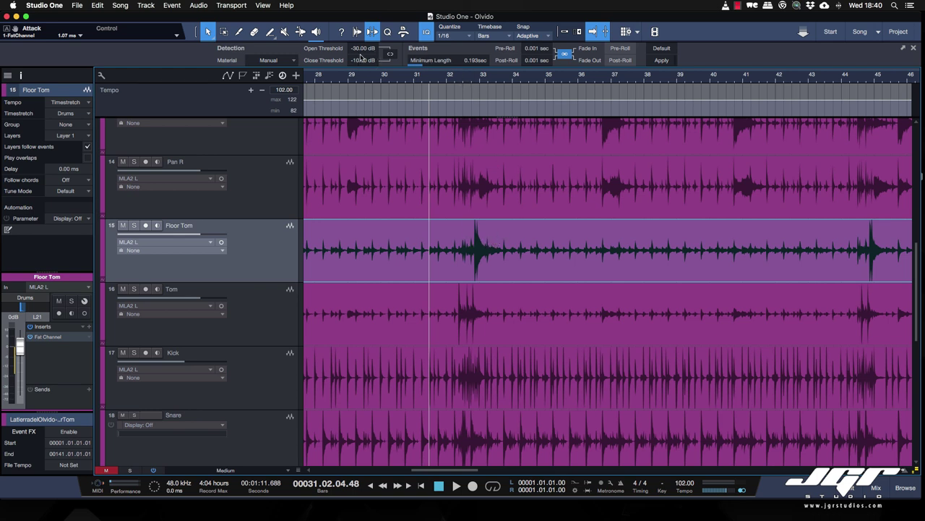
Try stripping the Floor Tom's silence with a -30 dB open and a -20 dB close threshold, and undo it.
{"action": "left_click", "coordinate": [390, 55]}
{"action": "left_click", "coordinate": [662, 60]}
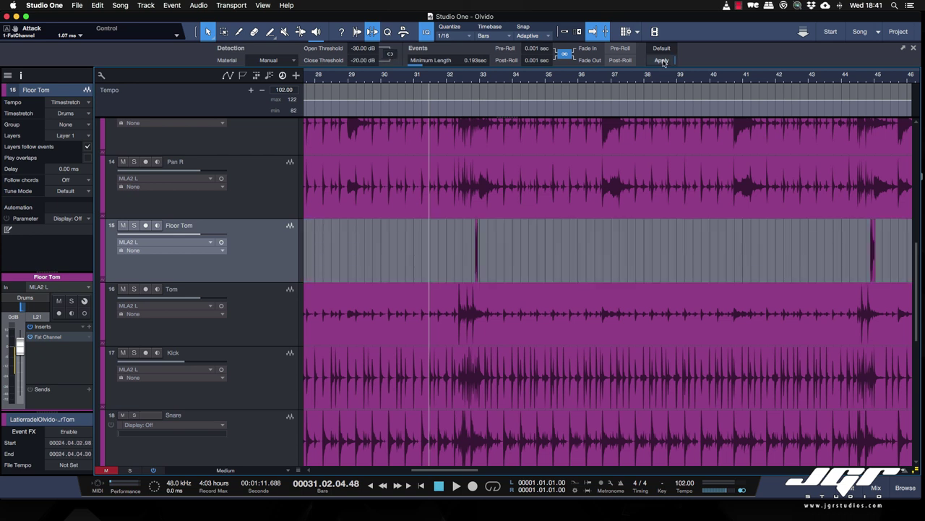
{"action": "key", "text": "super+z"}
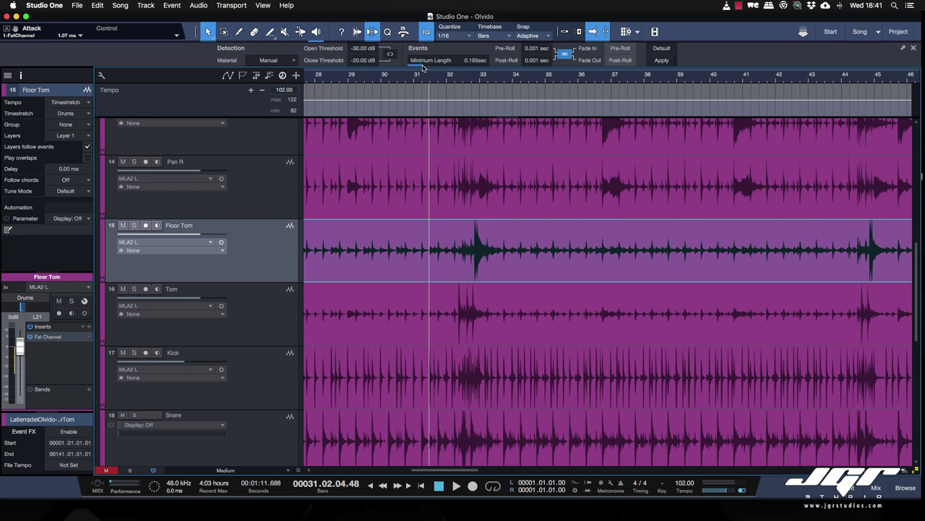
Strip the Floor Tom's silence with a minimum event length of 1 sec and a close threshold of -30 dB.
{"action": "left_click_drag", "start_coordinate": [423, 67], "coordinate": [513, 69]}
{"action": "double_click", "coordinate": [362, 62]}
{"action": "type", "text": "-3"}
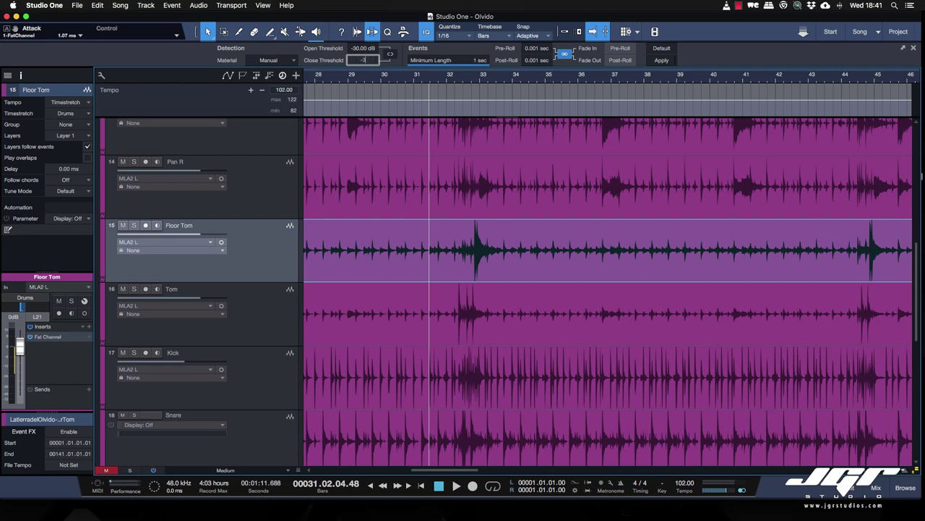
{"action": "type", "text": "0"}
{"action": "key", "text": "Return"}
{"action": "left_click", "coordinate": [662, 60]}
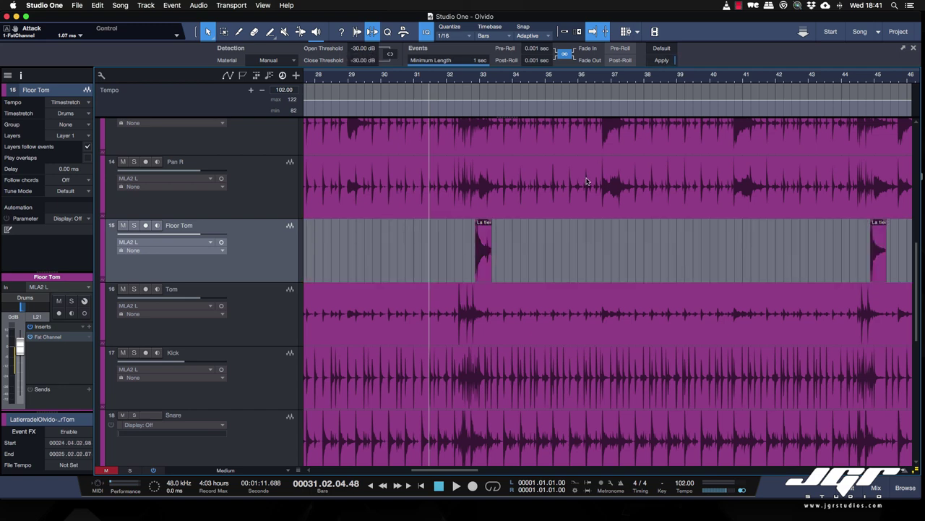
Extend the start of the Floor Tom event just before bar 49 slightly earlier, to 48.04.03.03.
{"action": "scroll", "coordinate": [549, 215], "scroll_direction": "right", "scroll_amount": 10}
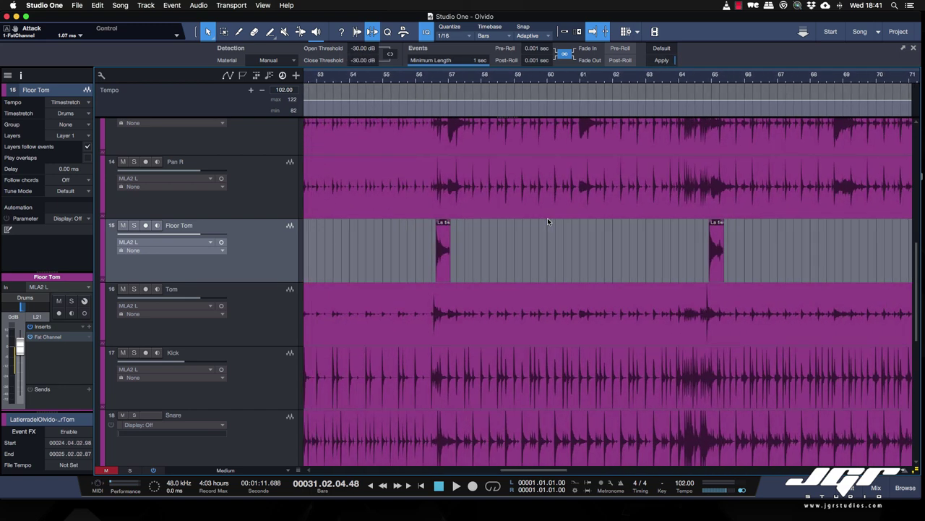
{"action": "scroll", "coordinate": [455, 249], "scroll_direction": "left", "scroll_amount": 5}
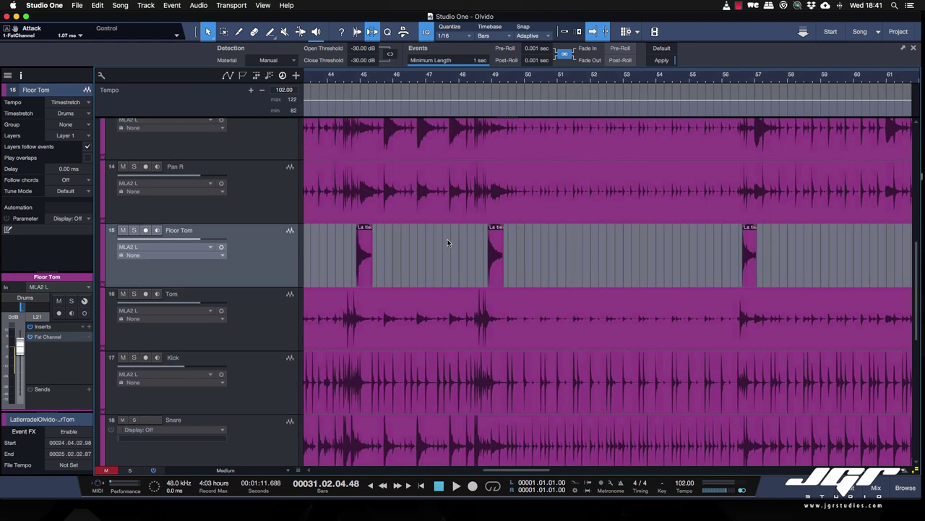
{"action": "left_click", "coordinate": [507, 251]}
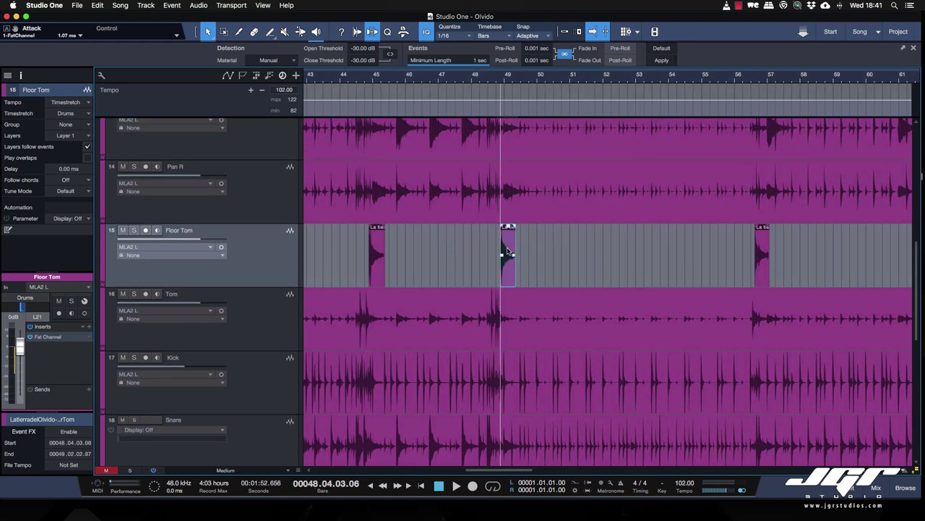
{"action": "key", "text": "e"}
{"action": "key", "text": "e"}
{"action": "key", "text": "e"}
{"action": "key", "text": "e"}
{"action": "key", "text": "e"}
{"action": "key", "text": "e"}
{"action": "key", "text": "e"}
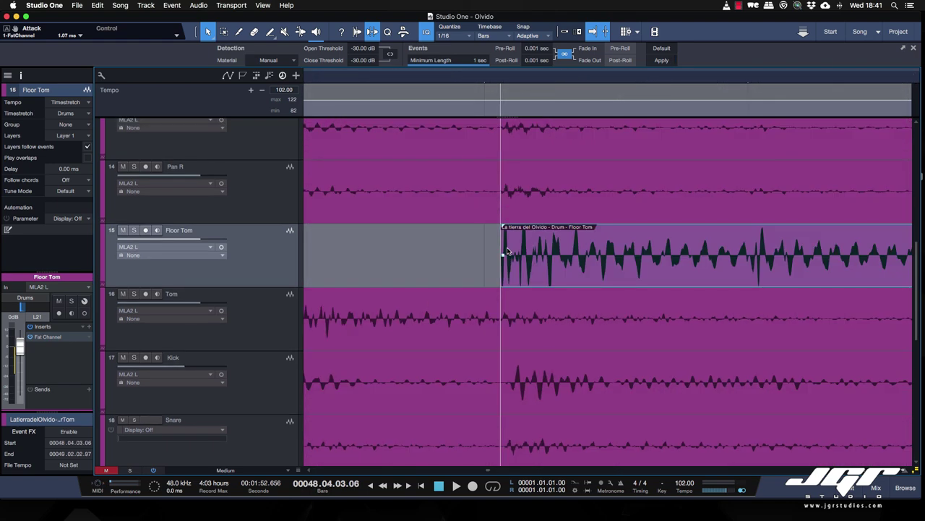
{"action": "mouse_move", "coordinate": [501, 244]}
{"action": "left_mouse_down"}
{"action": "mouse_move", "coordinate": [486, 249]}
{"action": "mouse_move", "coordinate": [494, 245]}
{"action": "left_mouse_up"}
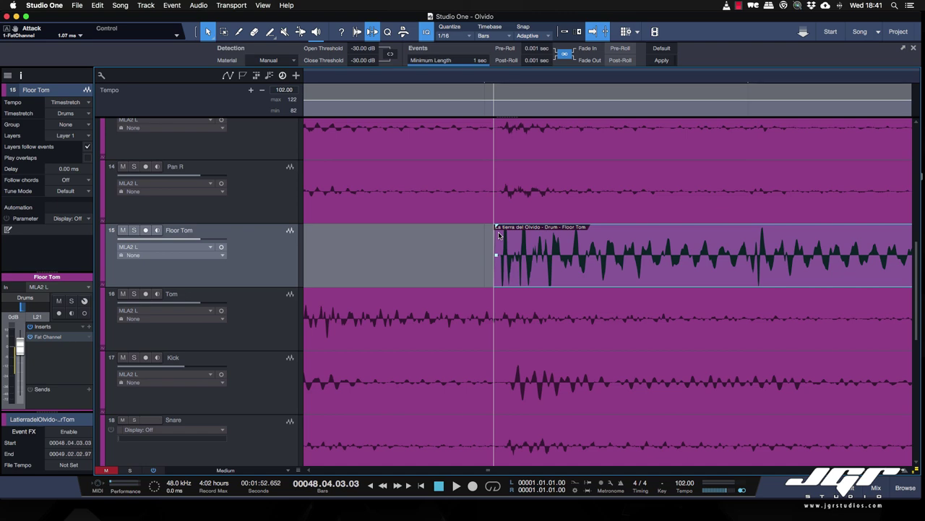
Check the start of the extended Floor Tom hit, play it back and adjust the fade-out at its end.
{"action": "key", "text": "e"}
{"action": "key", "text": "e"}
{"action": "key", "text": "e"}
{"action": "key", "text": "e"}
{"action": "key", "text": "e"}
{"action": "key", "text": "e"}
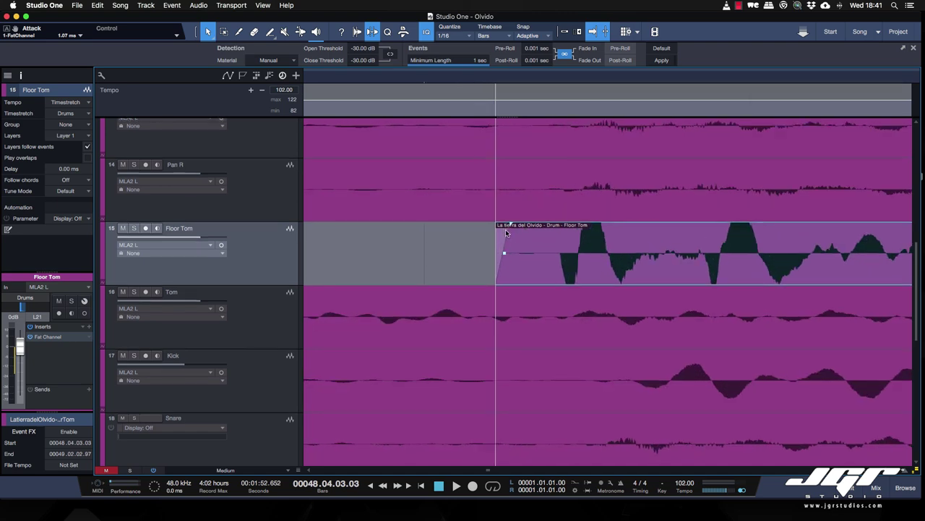
{"action": "key", "text": "e"}
{"action": "key", "text": "e"}
{"action": "key", "text": "e"}
{"action": "key", "text": "e"}
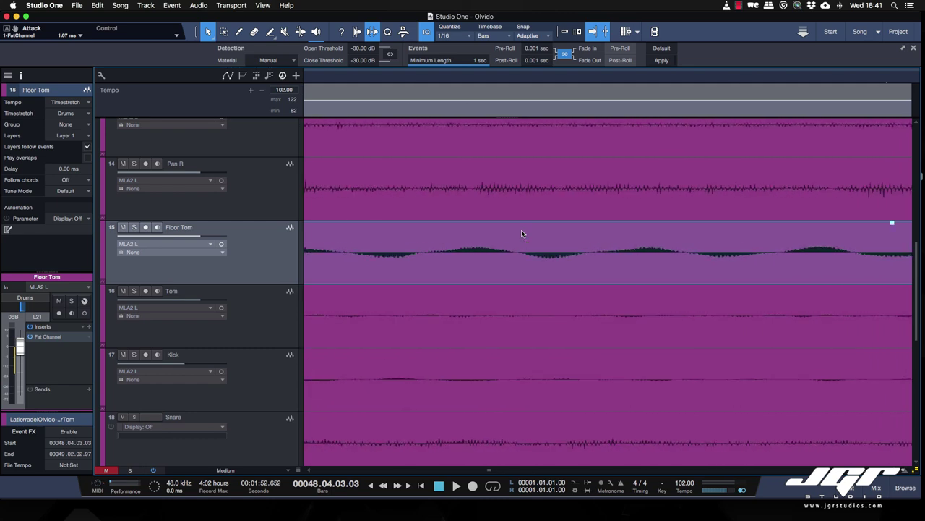
{"action": "key", "text": "space"}
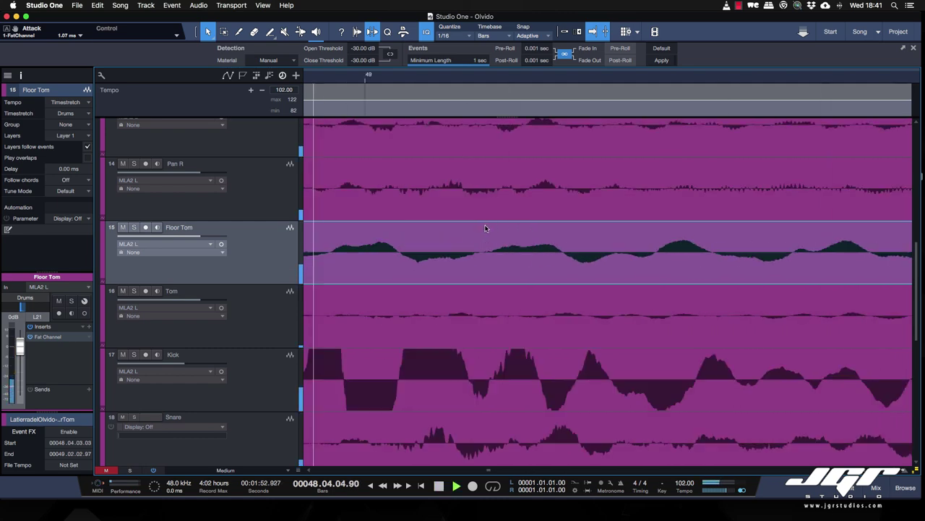
{"action": "key", "text": "w"}
{"action": "key", "text": "w"}
{"action": "key", "text": "w"}
{"action": "key", "text": "w"}
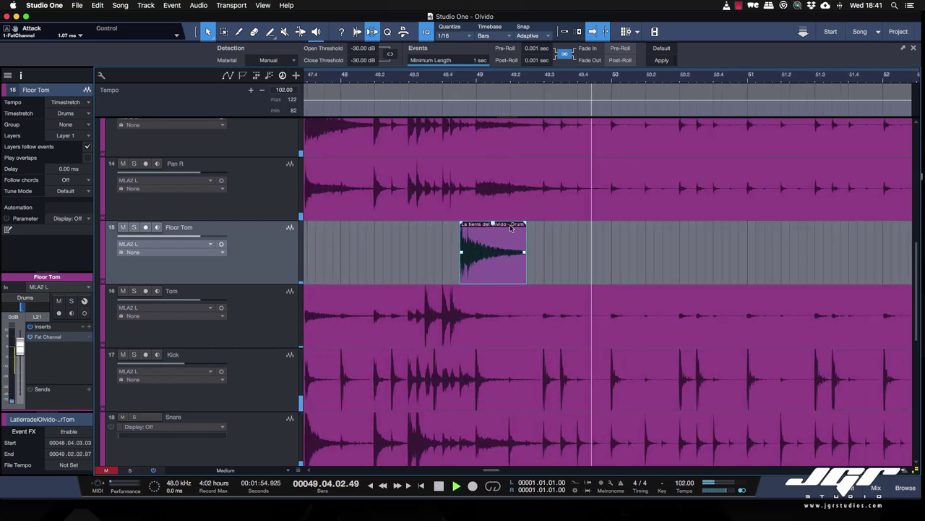
{"action": "left_click_drag", "start_coordinate": [523, 229], "coordinate": [512, 226]}
Select all the stripped events on the Floor Tom track across the whole song.
{"action": "scroll", "coordinate": [651, 253], "scroll_direction": "right", "scroll_amount": 10}
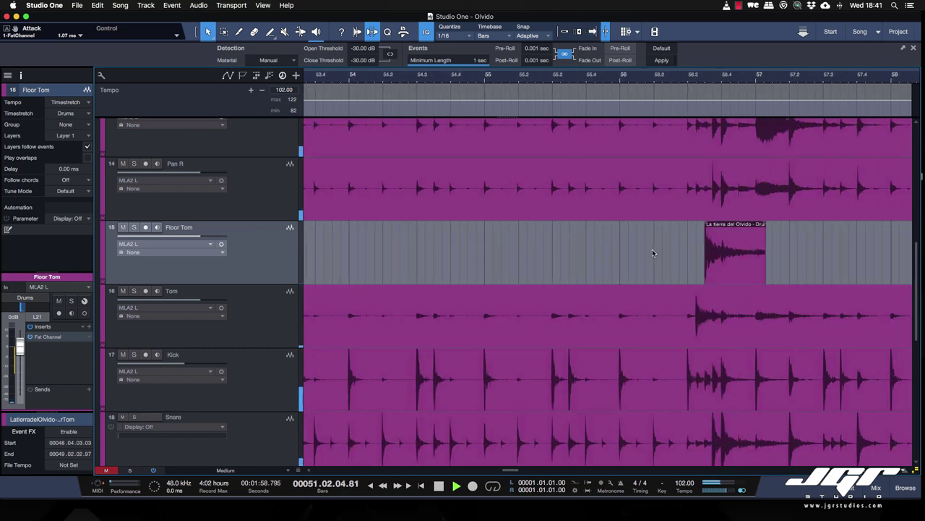
{"action": "scroll", "coordinate": [656, 255], "scroll_direction": "down", "scroll_amount": 3}
{"action": "scroll", "coordinate": [656, 255], "scroll_direction": "down", "scroll_amount": 8}
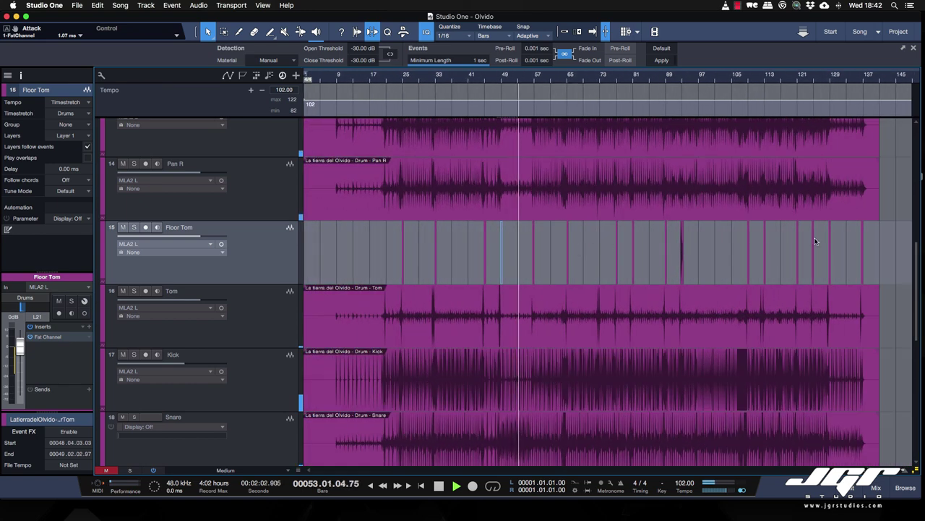
{"action": "left_click", "coordinate": [218, 224]}
{"action": "double_click", "coordinate": [186, 227]}
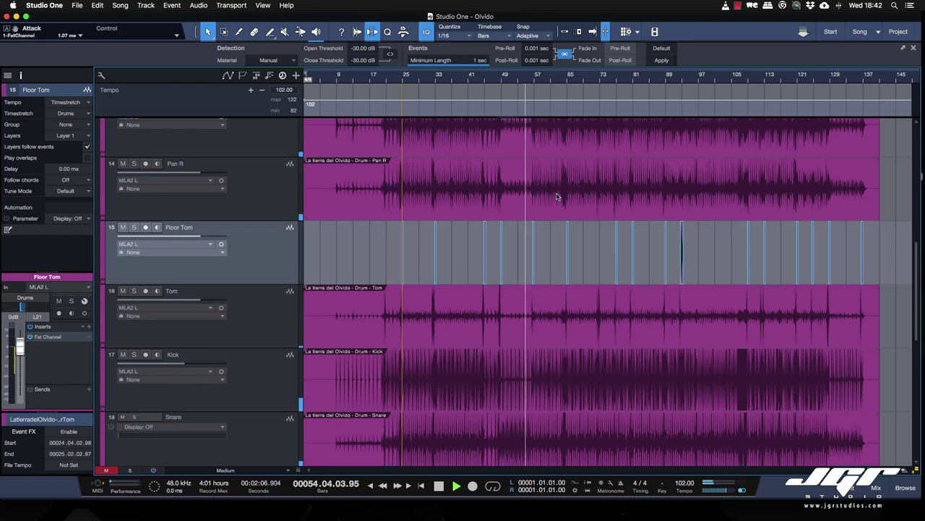
Give all the selected Floor Tom events a fade-out over about their second half and bend its curve so it drops faster.
{"action": "key", "text": "e"}
{"action": "key", "text": "e"}
{"action": "key", "text": "e"}
{"action": "key", "text": "e"}
{"action": "key", "text": "e"}
{"action": "key", "text": "e"}
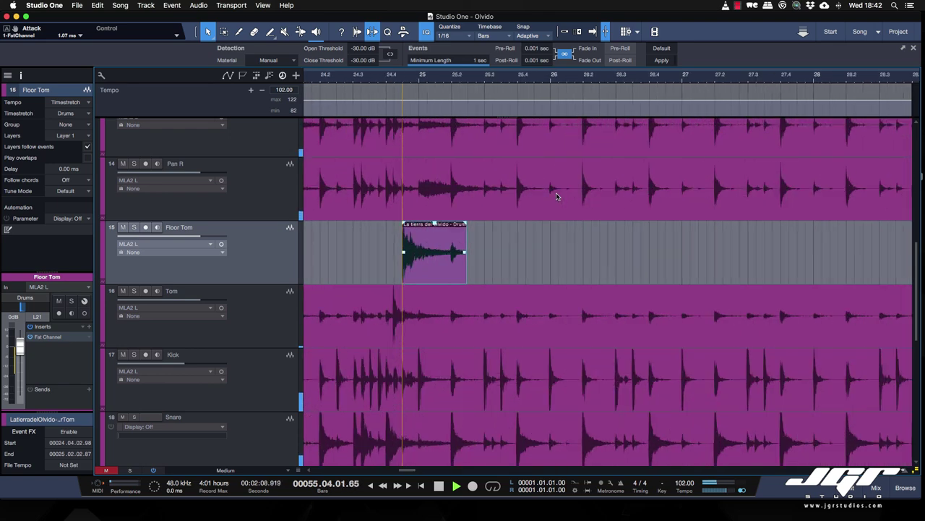
{"action": "left_click_drag", "start_coordinate": [527, 225], "coordinate": [457, 227]}
{"action": "left_click_drag", "start_coordinate": [492, 253], "coordinate": [493, 258]}
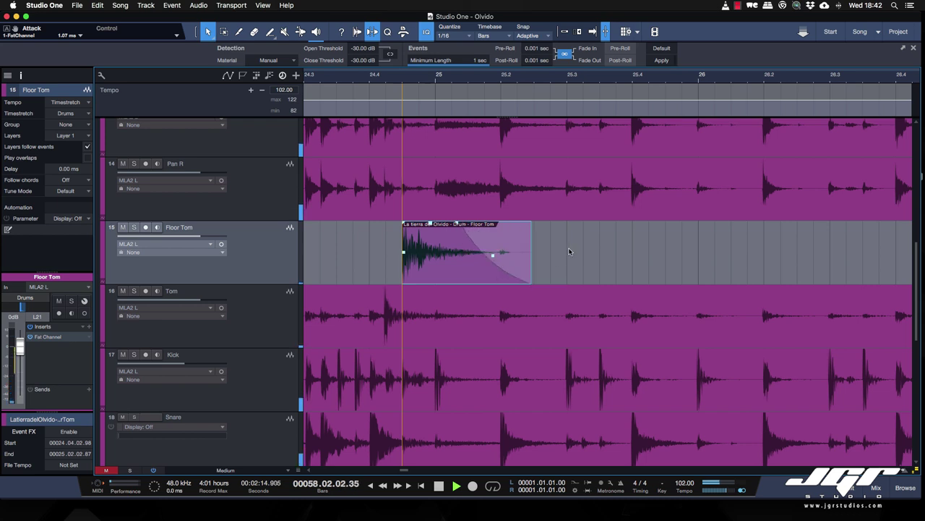
{"action": "scroll", "coordinate": [570, 251], "scroll_direction": "right", "scroll_amount": 10}
{"action": "scroll", "coordinate": [490, 245], "scroll_direction": "left", "scroll_amount": 10}
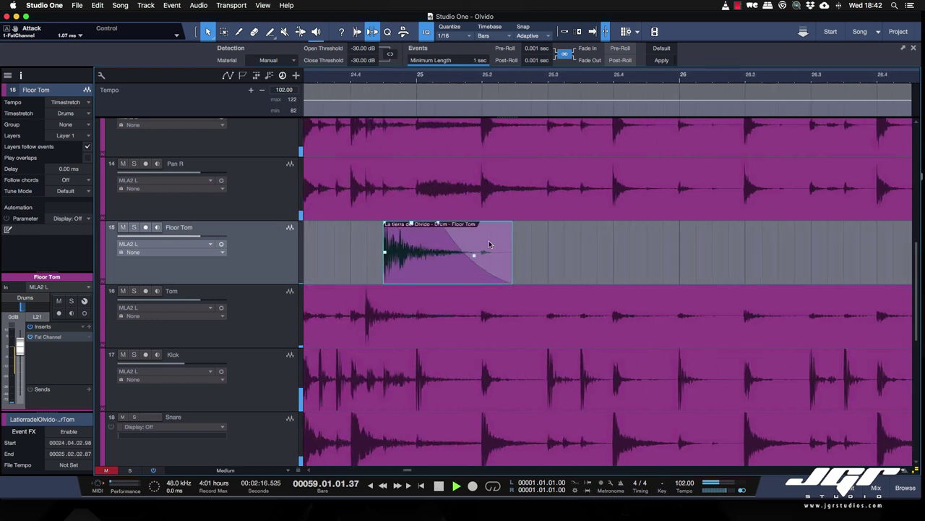
Strip the silence from the whole Tom track with the same 1 sec minimum length and -30 dB thresholds.
{"action": "scroll", "coordinate": [489, 244], "scroll_direction": "left", "scroll_amount": 3}
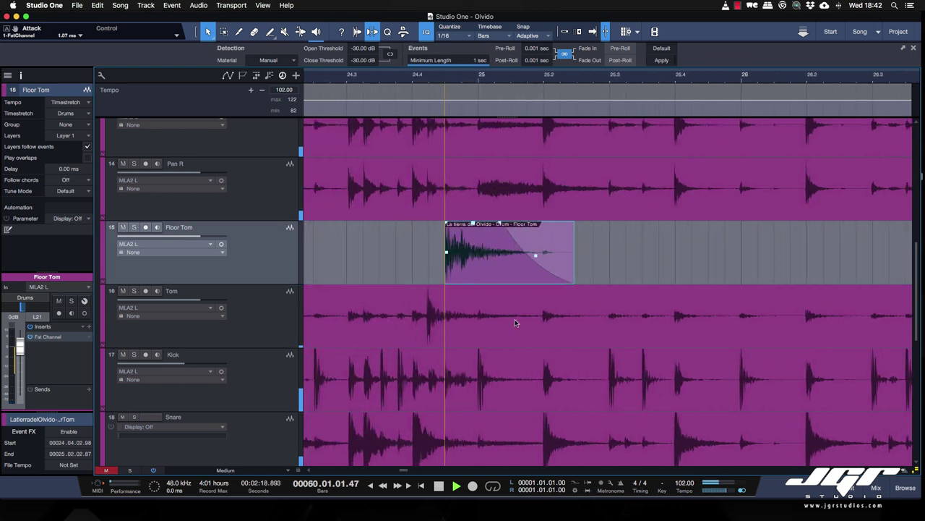
{"action": "left_click", "coordinate": [518, 310]}
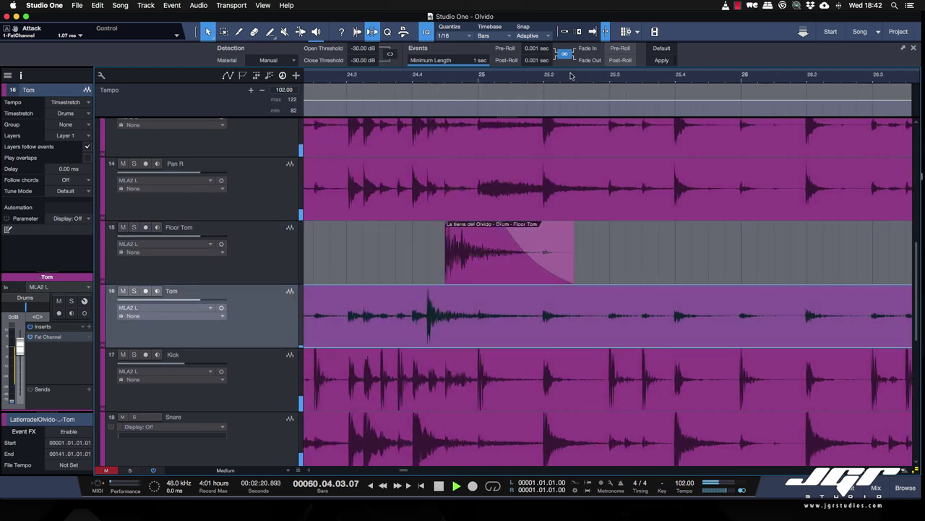
{"action": "left_click", "coordinate": [662, 60]}
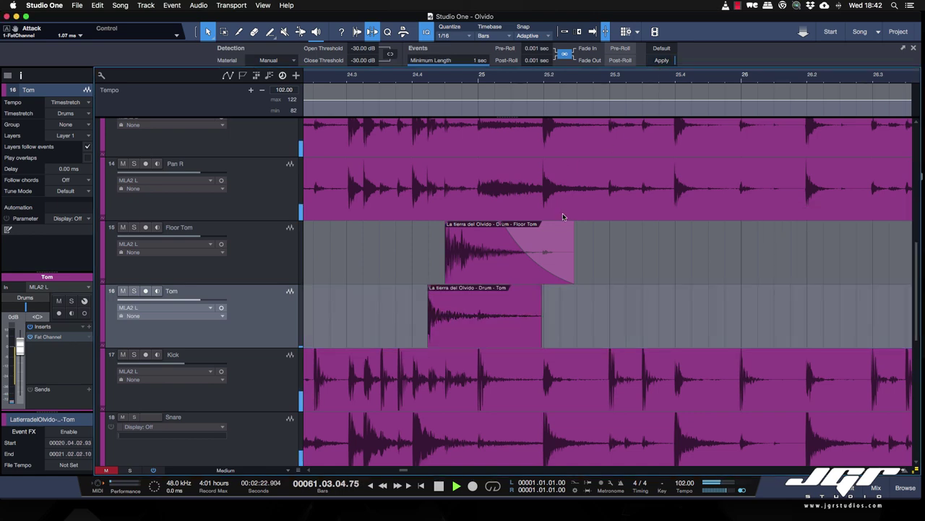
Select all the stripped Tom events across the song and give them a straight fade-out over more than half their length.
{"action": "key", "text": "w"}
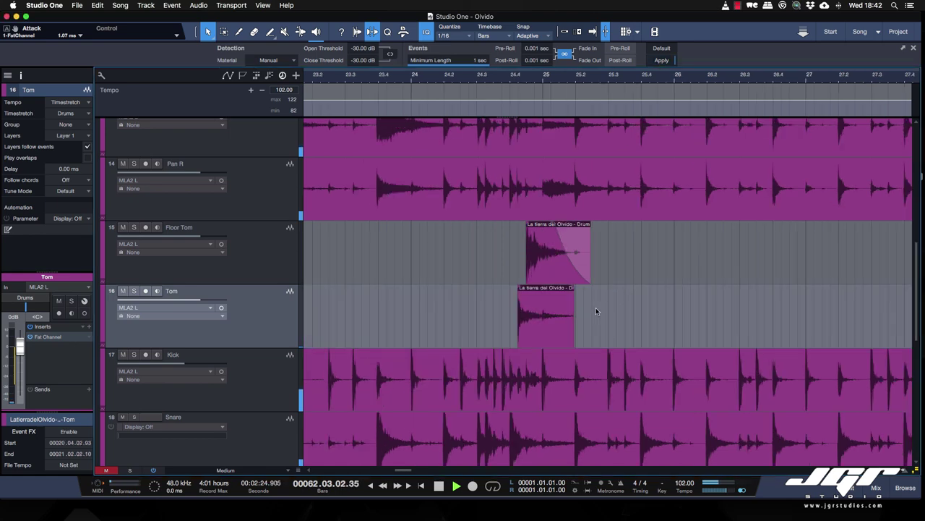
{"action": "scroll", "coordinate": [596, 311], "scroll_direction": "left", "scroll_amount": 5}
{"action": "key", "text": "w"}
{"action": "key", "text": "w"}
{"action": "key", "text": "w"}
{"action": "key", "text": "w"}
{"action": "key", "text": "w"}
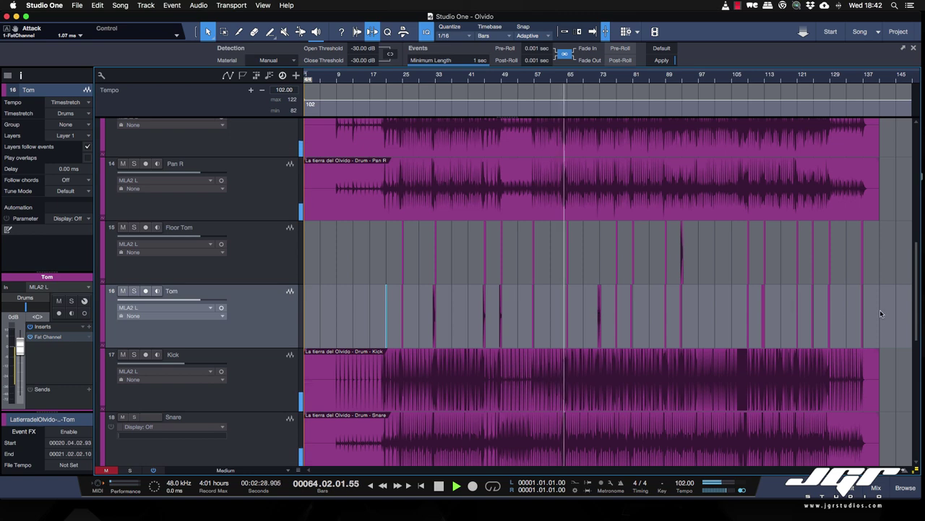
{"action": "left_click_drag", "start_coordinate": [880, 310], "coordinate": [376, 309]}
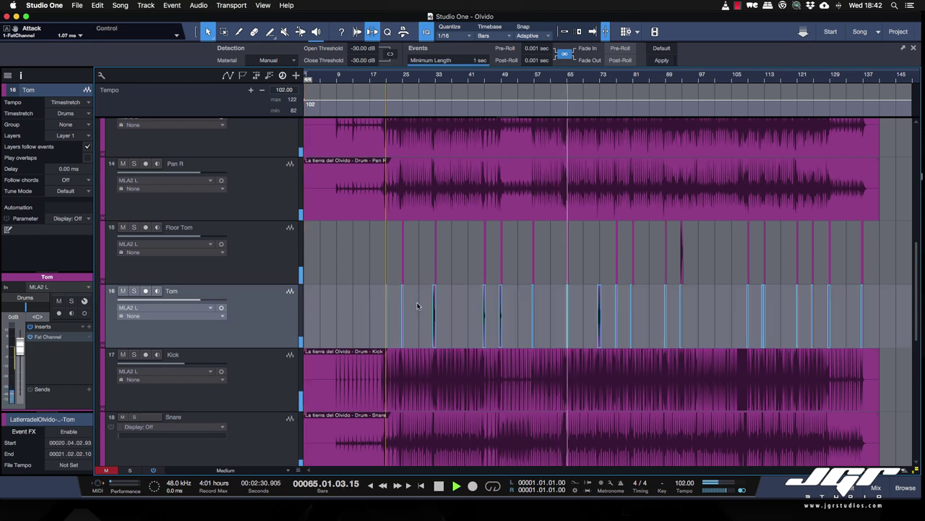
{"action": "key", "text": "e"}
{"action": "key", "text": "e"}
{"action": "key", "text": "e"}
{"action": "key", "text": "e"}
{"action": "key", "text": "e"}
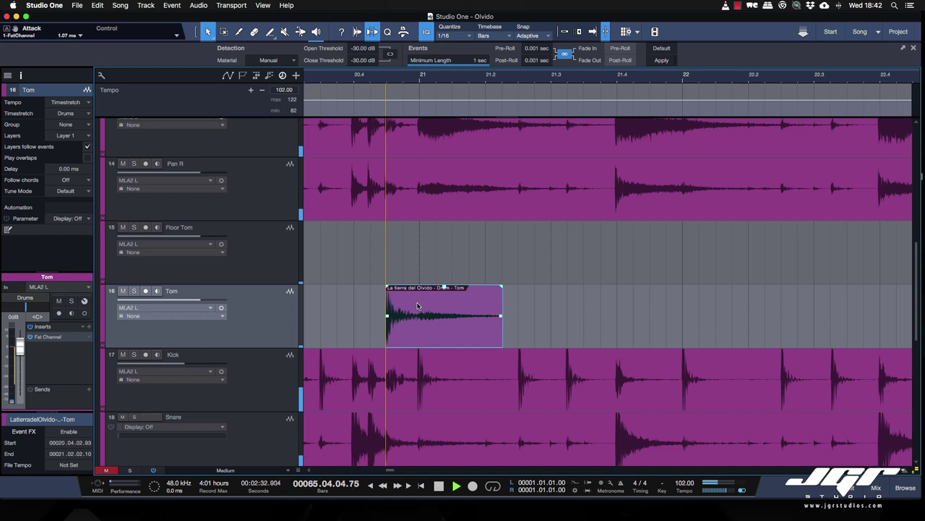
{"action": "left_click_drag", "start_coordinate": [501, 290], "coordinate": [405, 303]}
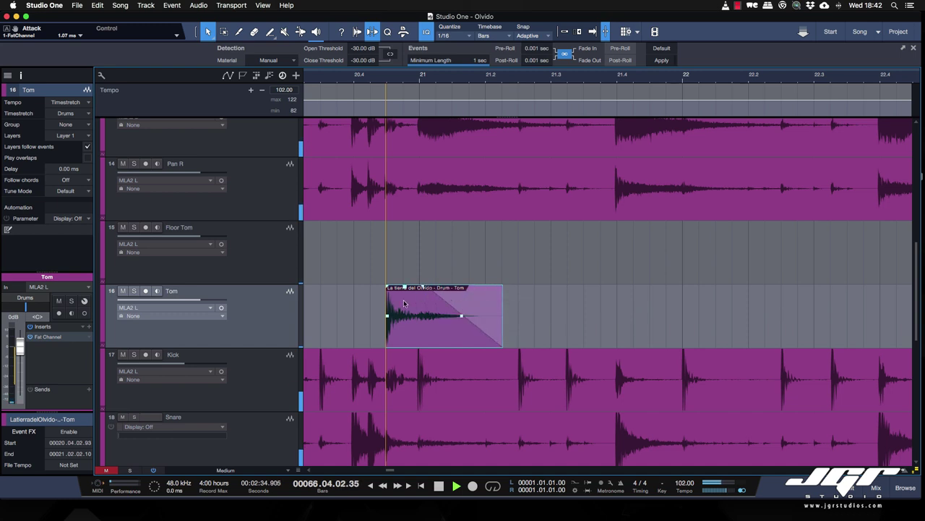
Switch off the gate in the Tom track's Fat Channel and select the Floor Tom track.
{"action": "double_click", "coordinate": [51, 338]}
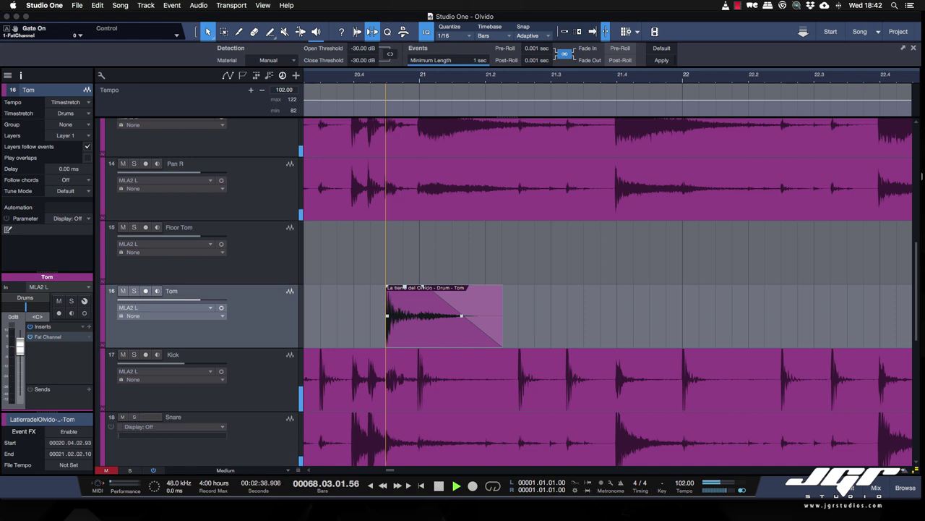
{"action": "left_click", "coordinate": [235, 271]}
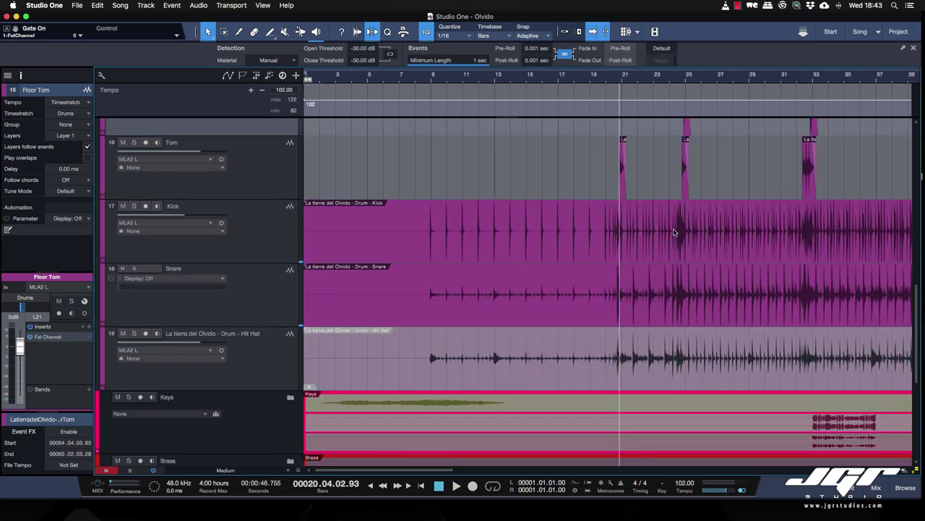
Try to strip the Snare track's silence with a minimum event length of 1 sec, auditioning it soloed from about bar 25.
{"action": "left_click", "coordinate": [650, 239]}
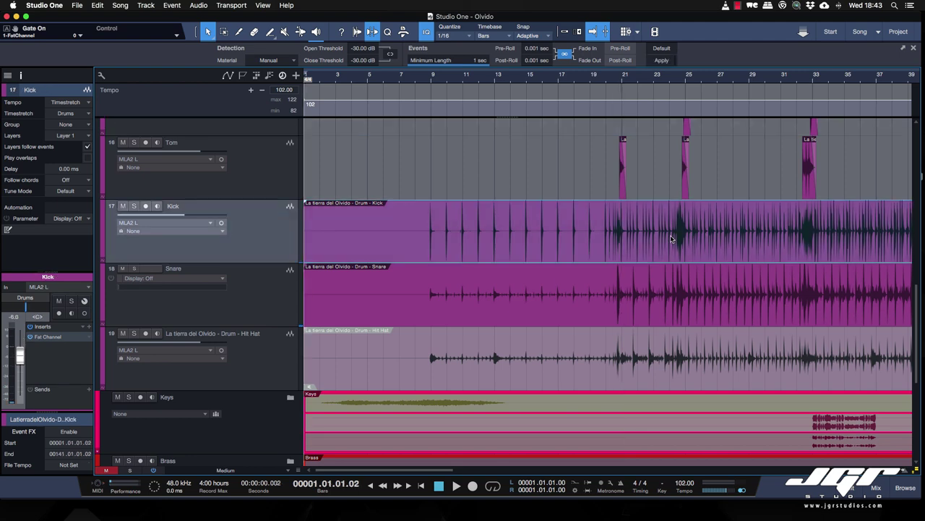
{"action": "left_click", "coordinate": [680, 305]}
{"action": "left_click", "coordinate": [662, 60]}
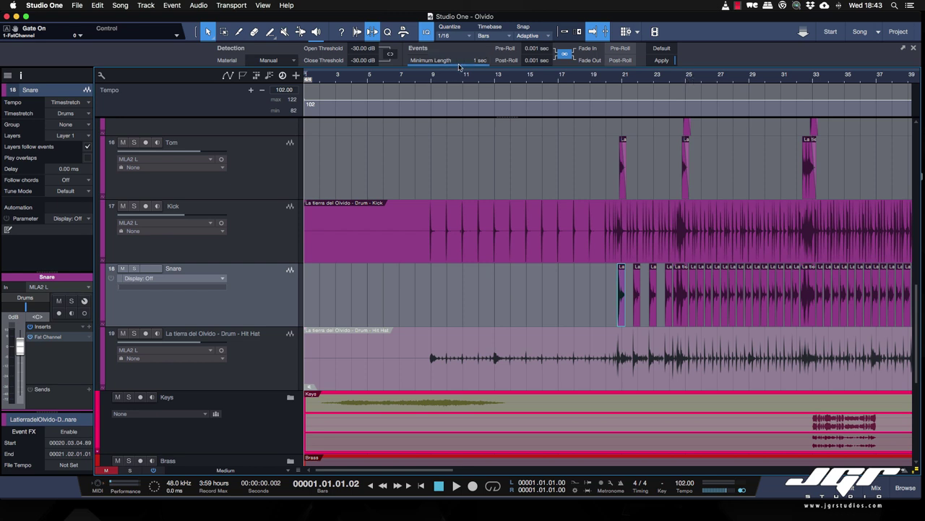
{"action": "left_click", "coordinate": [698, 81]}
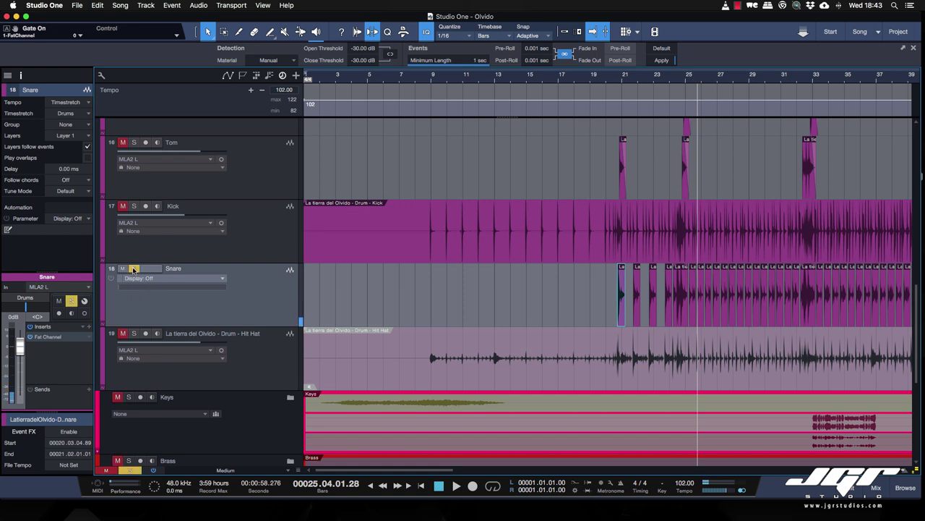
{"action": "key", "text": "super+z"}
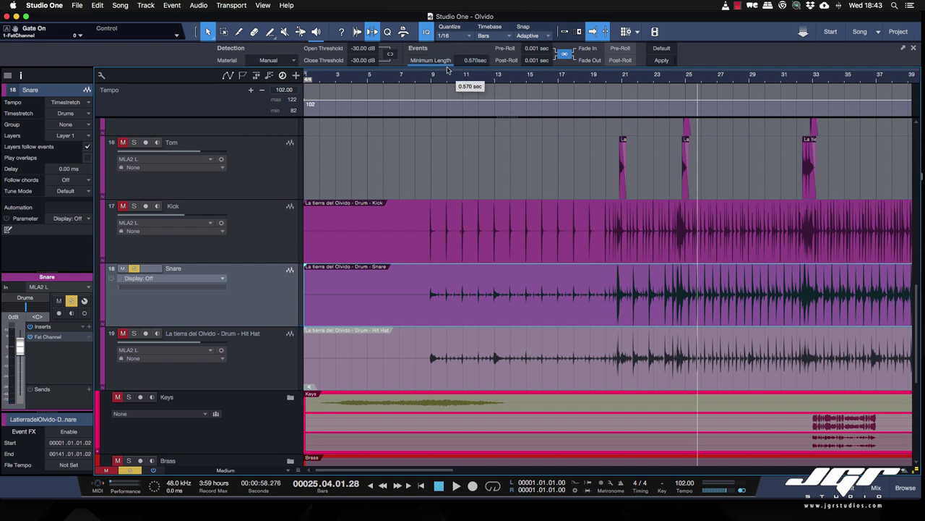
Strip the Snare track's silence with a minimum event length of 0.570 sec and play back the result.
{"action": "left_click", "coordinate": [662, 60]}
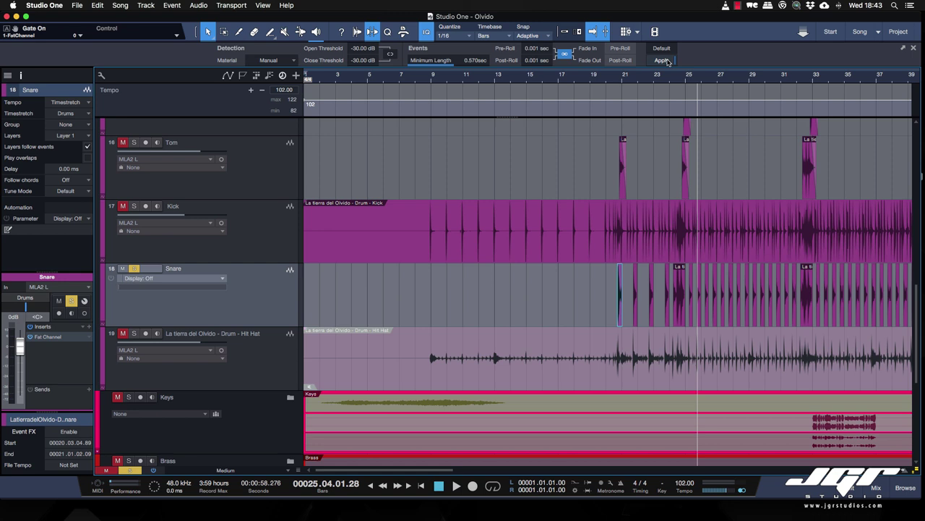
{"action": "key", "text": "space"}
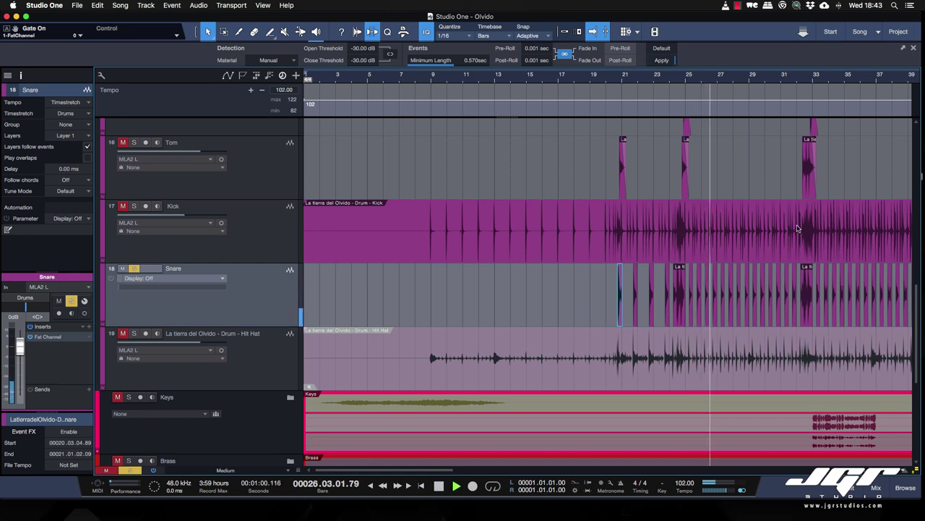
{"action": "scroll", "coordinate": [799, 228], "scroll_direction": "right", "scroll_amount": 5}
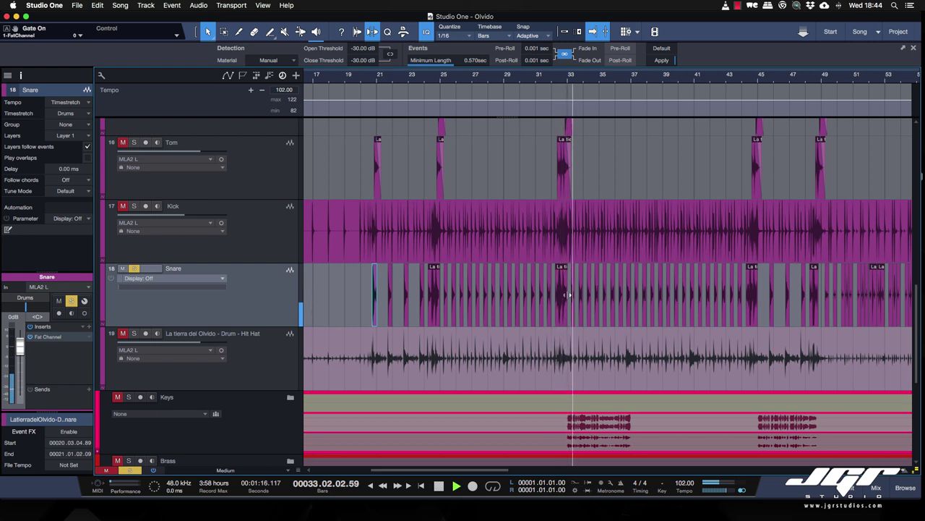
Select all the stripped Snare events across the song and add a curved fade-out over about their second half.
{"action": "left_click_drag", "start_coordinate": [340, 284], "coordinate": [786, 297]}
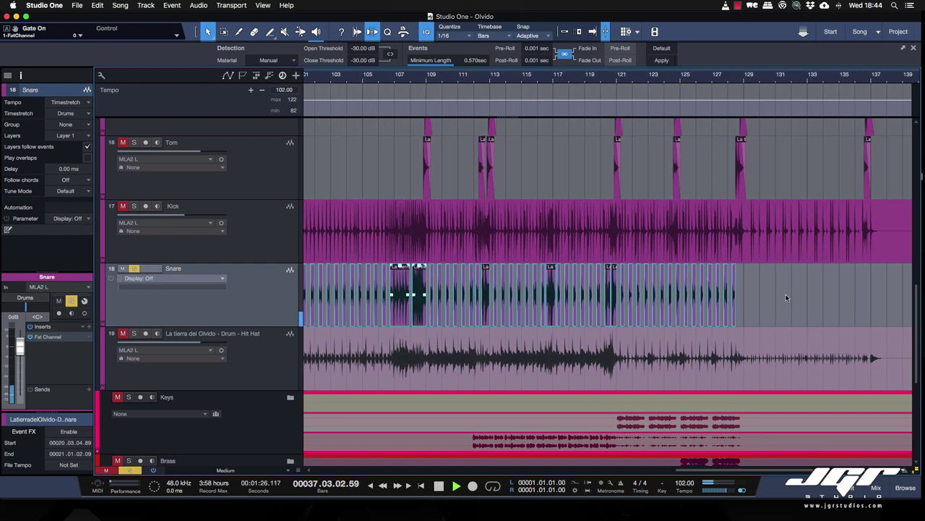
{"action": "key", "text": "e"}
{"action": "key", "text": "e"}
{"action": "key", "text": "e"}
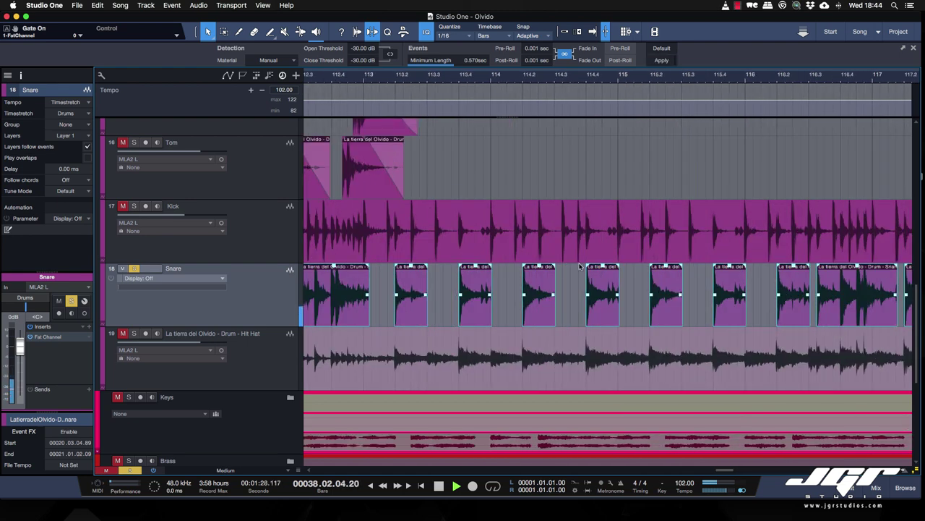
{"action": "left_click_drag", "start_coordinate": [554, 269], "coordinate": [544, 301]}
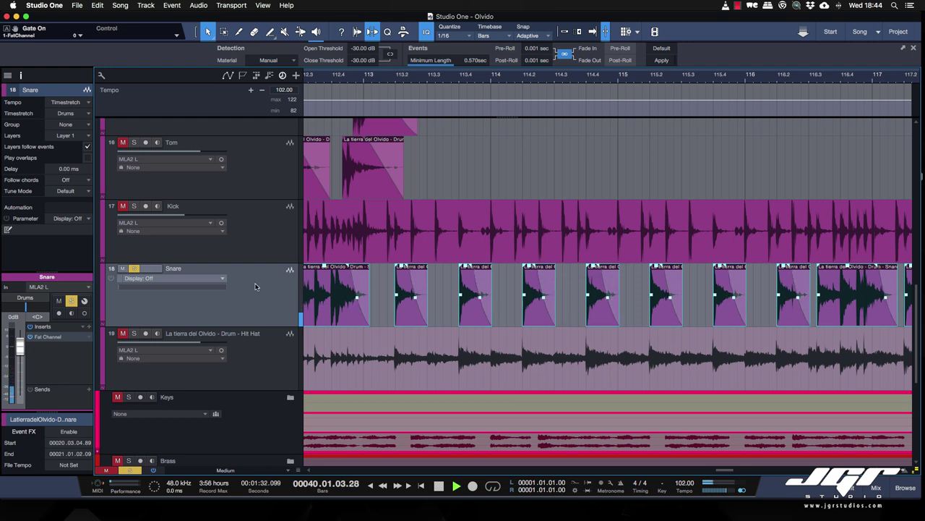
Load the Fat Snare preset in the Snare track's Fat Channel with the gate off, and show all its sections together.
{"action": "left_click", "coordinate": [53, 340]}
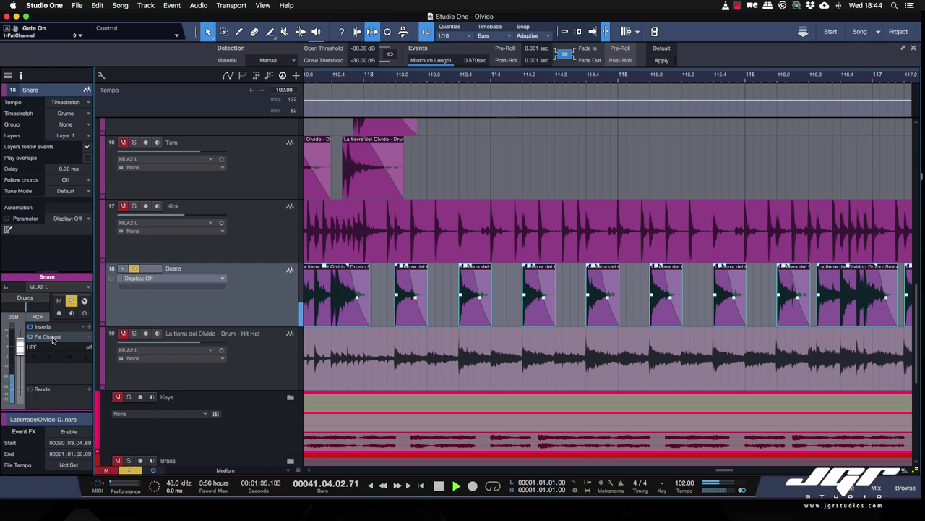
{"action": "double_click", "coordinate": [53, 340]}
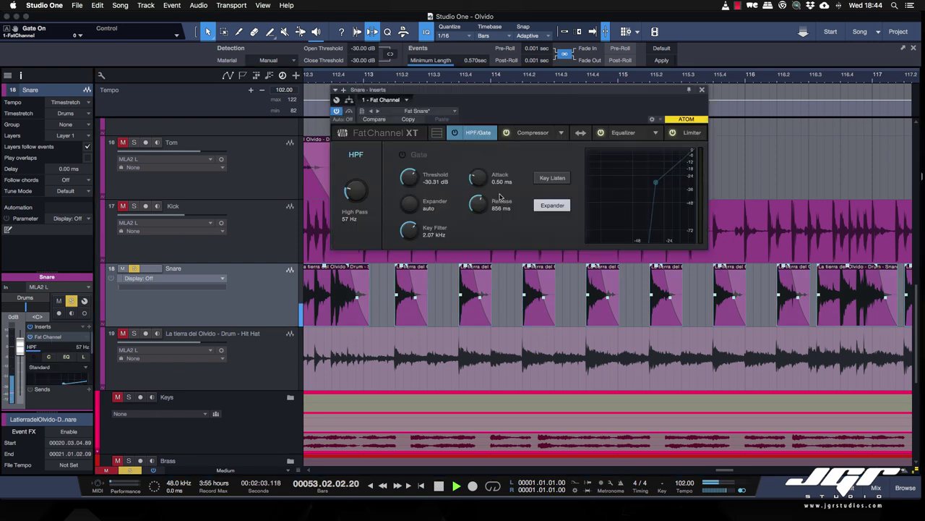
{"action": "left_click", "coordinate": [438, 133]}
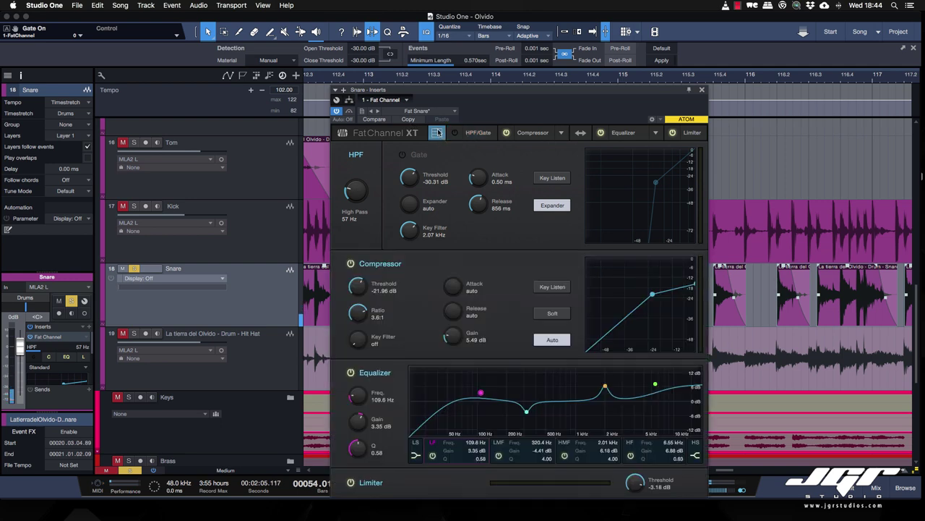
{"action": "left_click", "coordinate": [438, 134]}
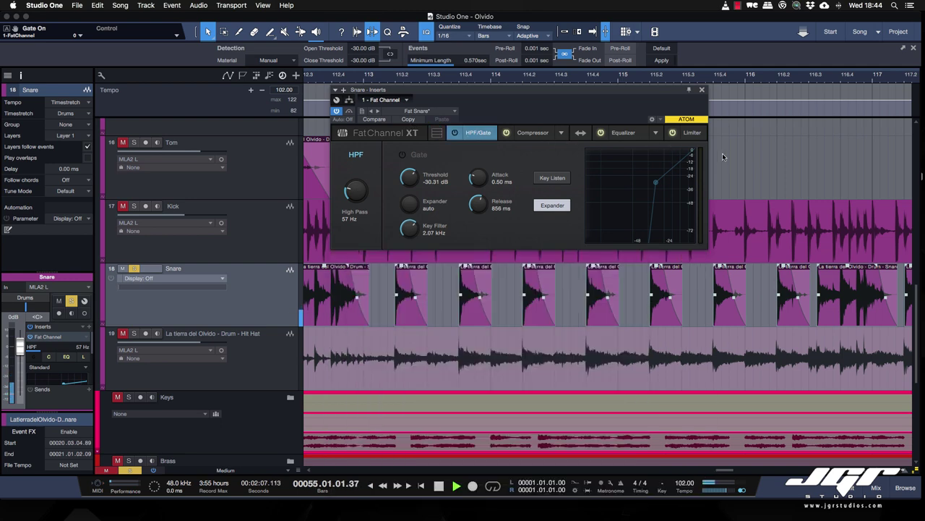
{"action": "left_click_drag", "start_coordinate": [706, 158], "coordinate": [889, 145]}
{"action": "left_click_drag", "start_coordinate": [787, 84], "coordinate": [528, 57]}
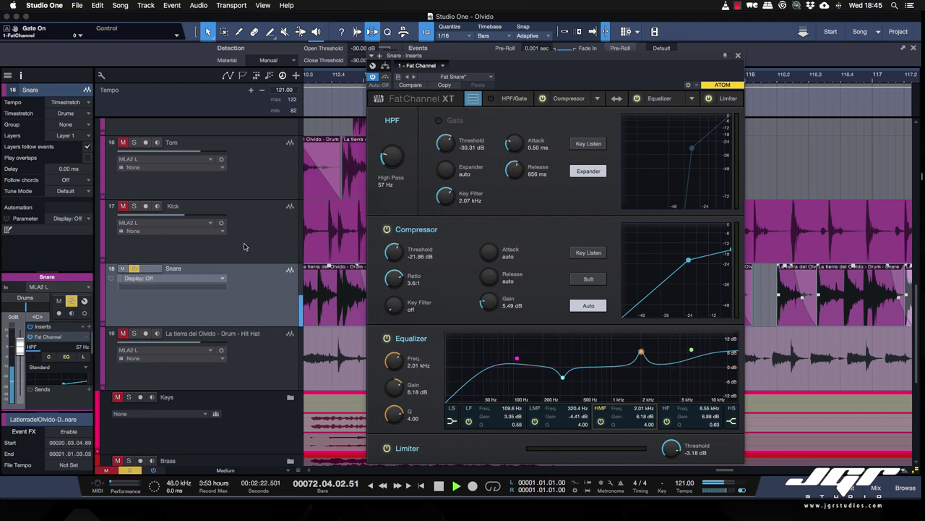
Play the processed Snare together with the soloed Pan L and Pan R tracks, and solo the Kick as well.
{"action": "scroll", "coordinate": [234, 260], "scroll_direction": "up", "scroll_amount": 5}
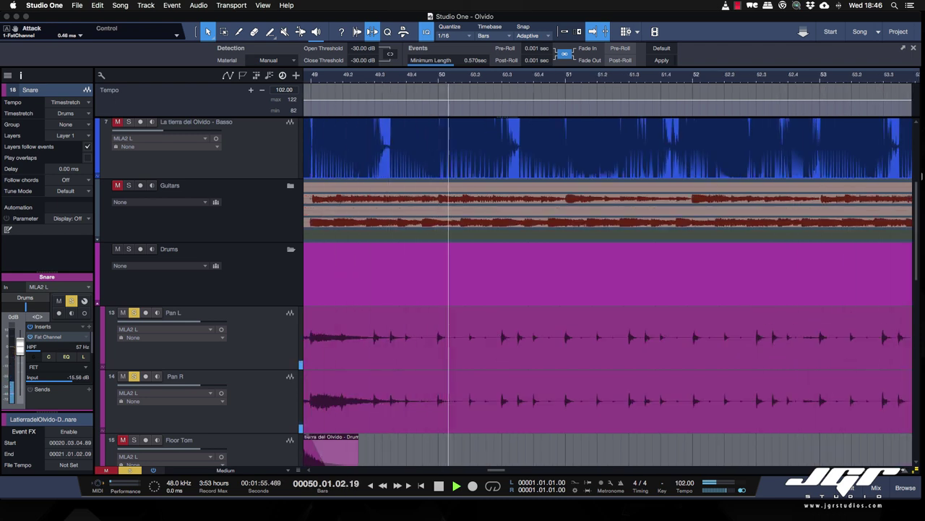
{"action": "key", "text": "space"}
{"action": "key", "text": "space"}
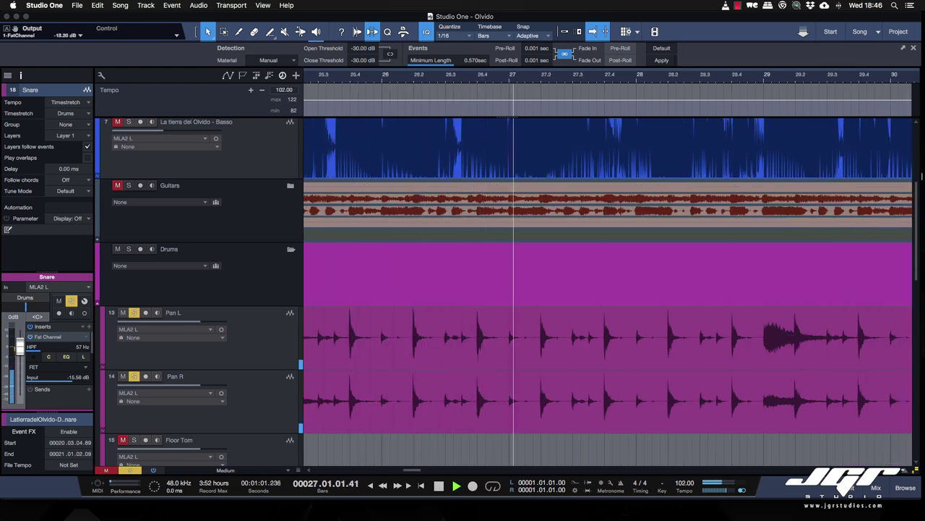
{"action": "scroll", "coordinate": [424, 376], "scroll_direction": "down", "scroll_amount": 5}
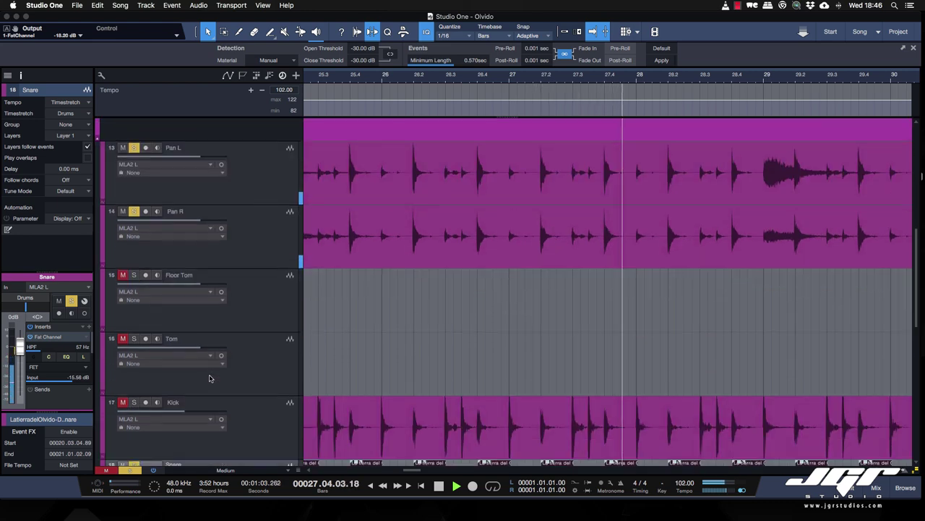
{"action": "left_click", "coordinate": [134, 302]}
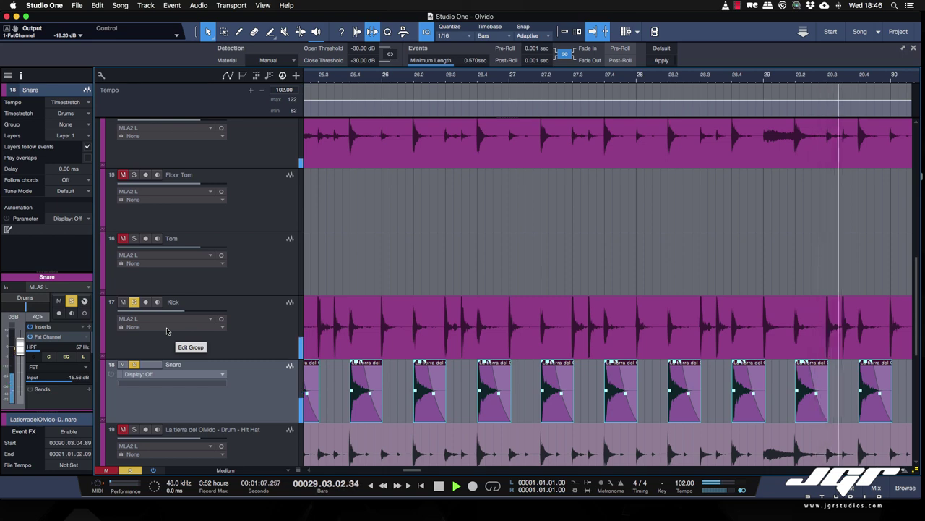
Try to strip the Kick track's silence with a minimum event length of 0.570 sec.
{"action": "key", "text": "space"}
{"action": "left_click", "coordinate": [446, 335]}
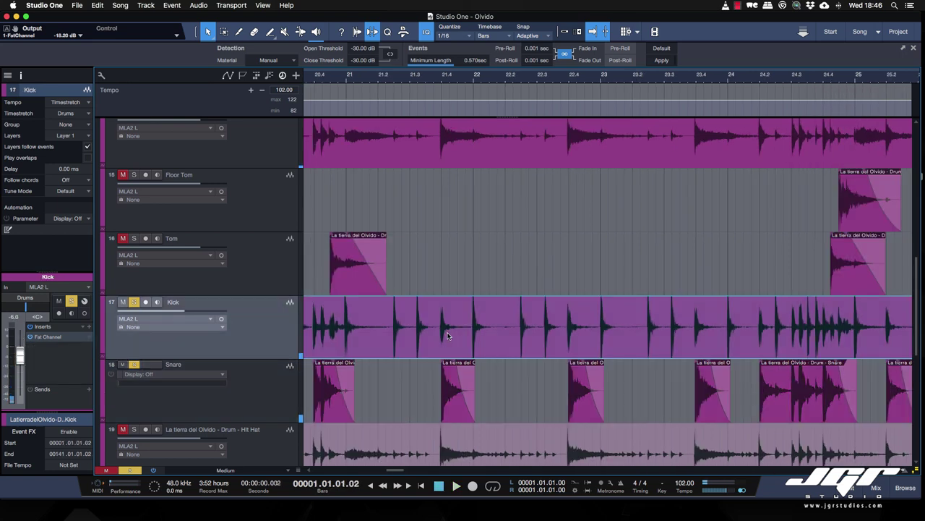
{"action": "left_click", "coordinate": [660, 60]}
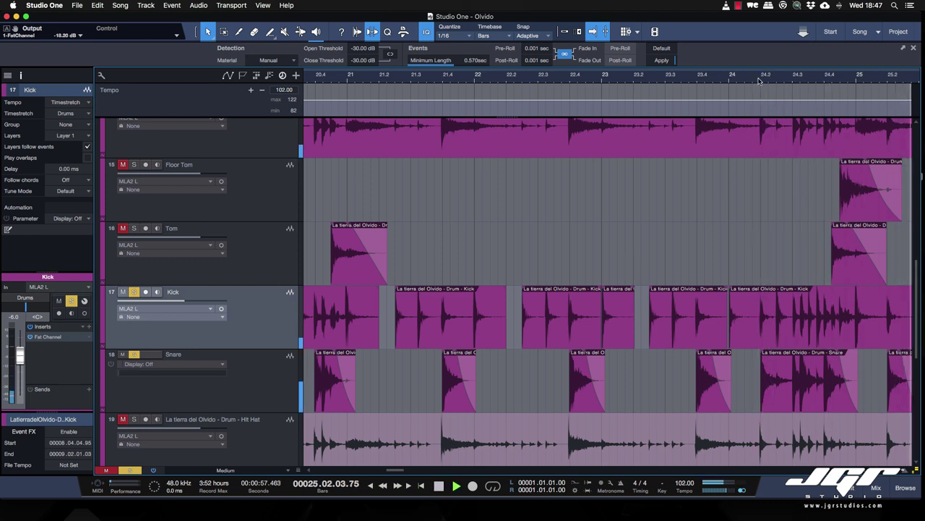
{"action": "key", "text": "super+z"}
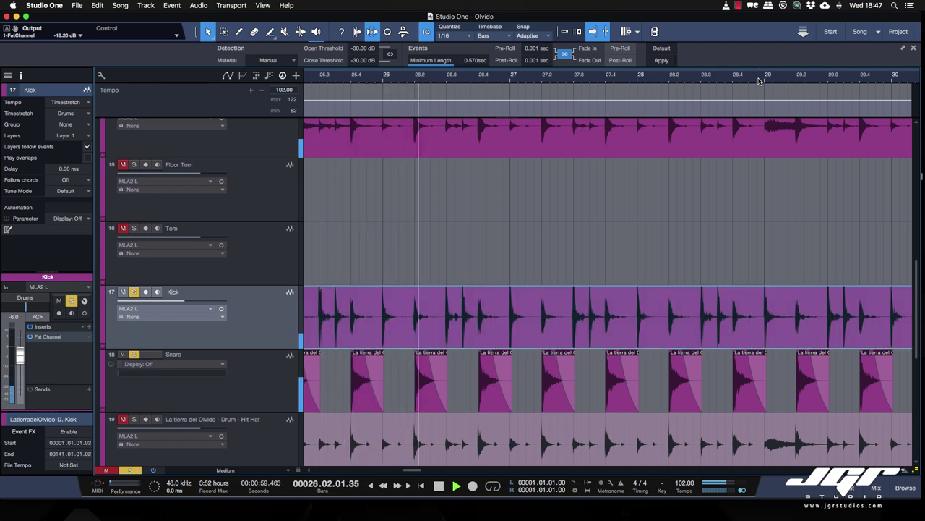
Set the Strip Silence close threshold to -10 dB and try it on the Kick track.
{"action": "double_click", "coordinate": [363, 60]}
{"action": "type", "text": "-10"}
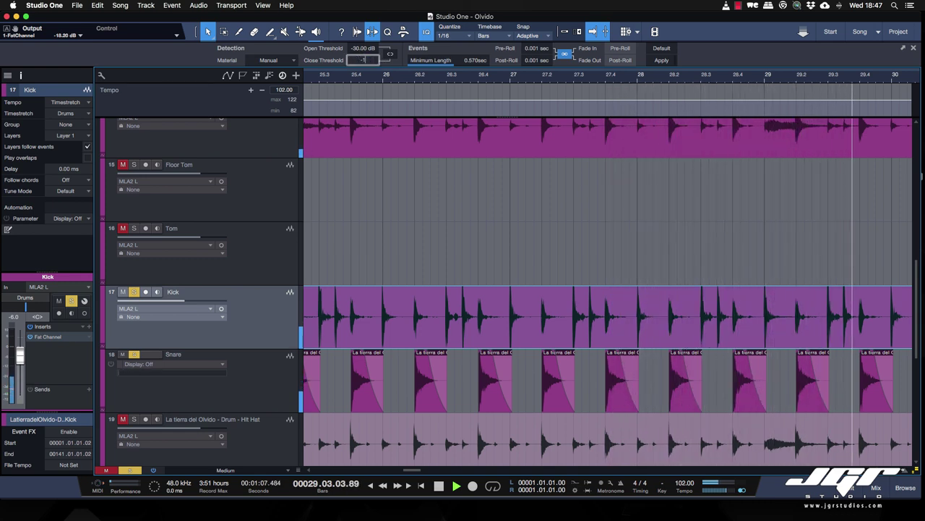
{"action": "key", "text": "Return"}
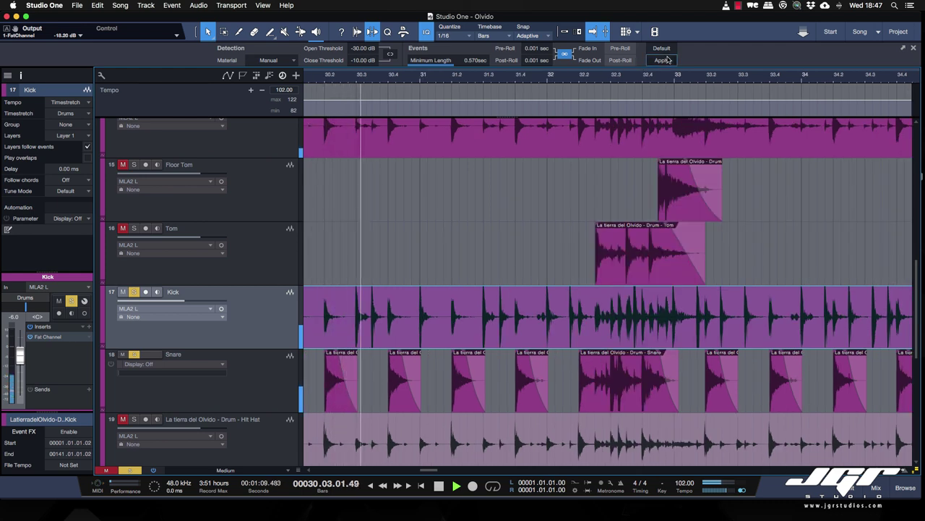
{"action": "left_click", "coordinate": [662, 61]}
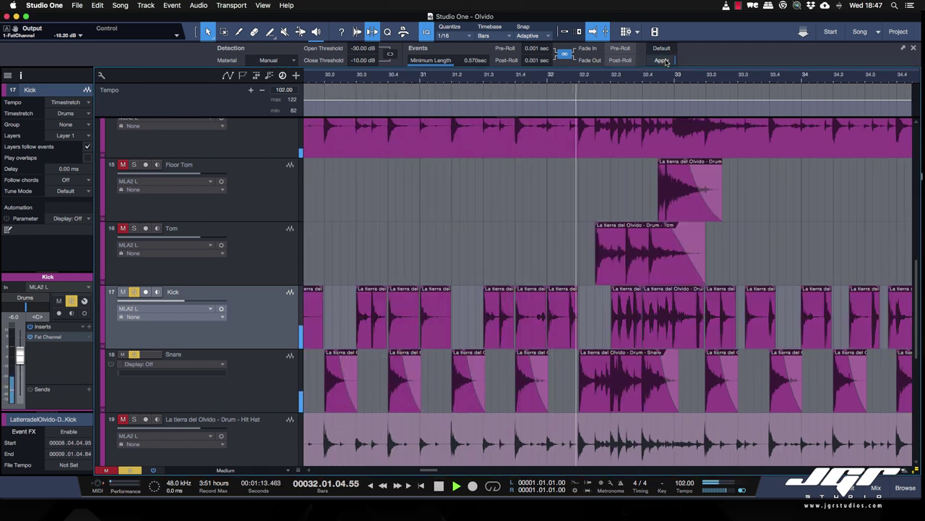
{"action": "left_click", "coordinate": [663, 61]}
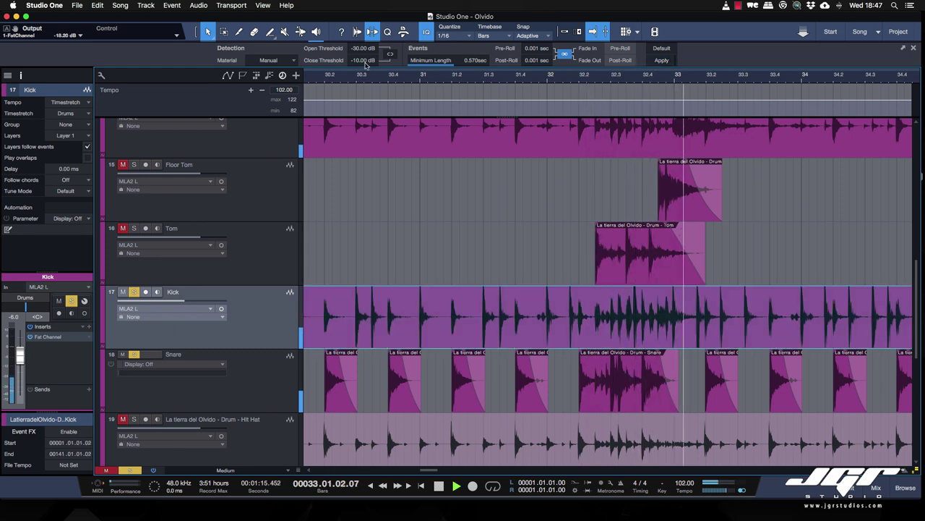
Strip the Kick track's silence with the open threshold set to -20 dB.
{"action": "left_click", "coordinate": [362, 49]}
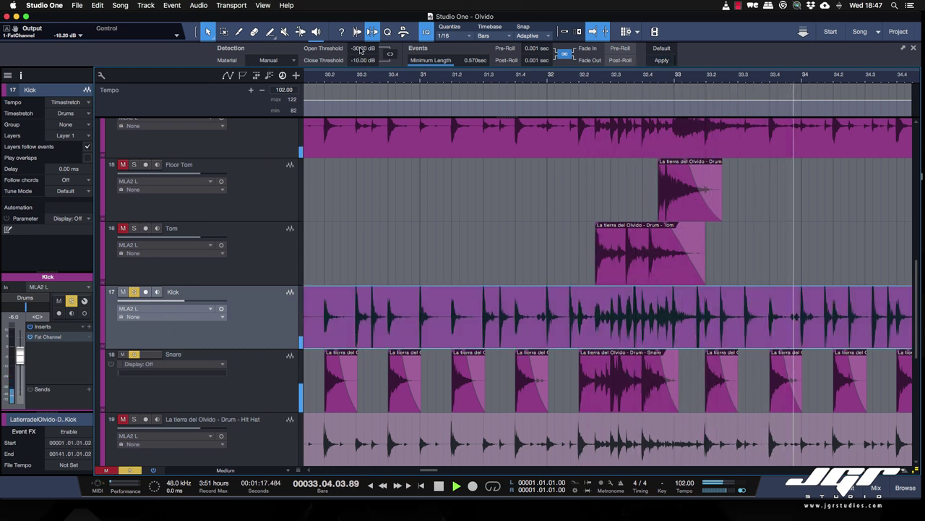
{"action": "type", "text": "-20"}
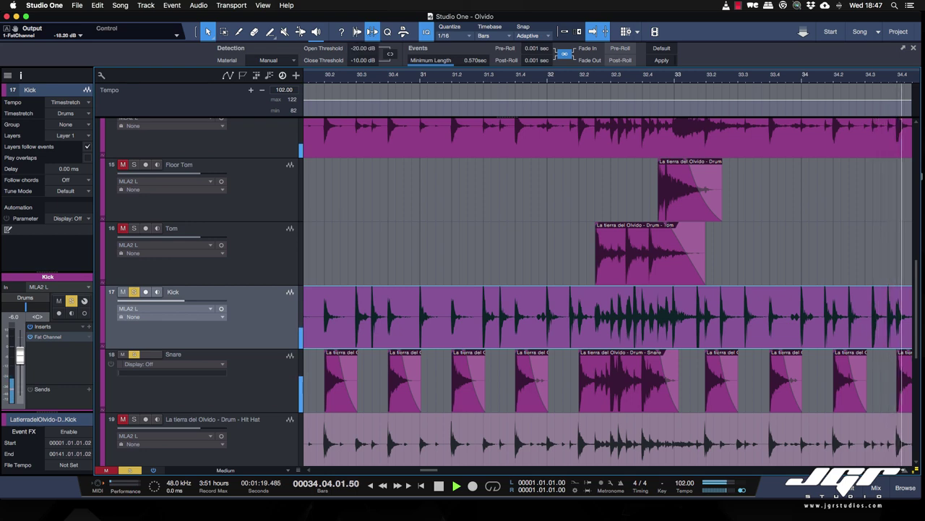
{"action": "key", "text": "Return"}
{"action": "left_click", "coordinate": [662, 61]}
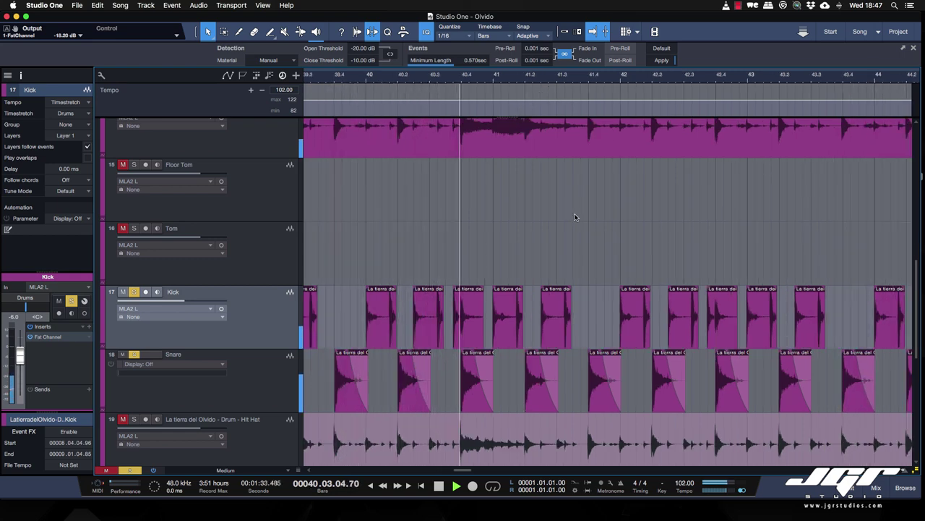
Select all the stripped Kick events across the song and add a fade-out over about their second half.
{"action": "key", "text": "w"}
{"action": "key", "text": "w"}
{"action": "key", "text": "w"}
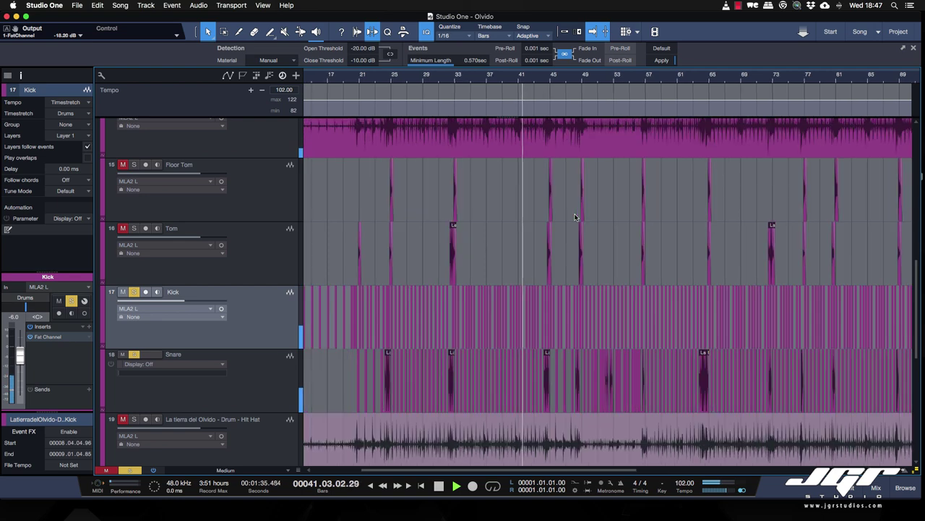
{"action": "key", "text": "w"}
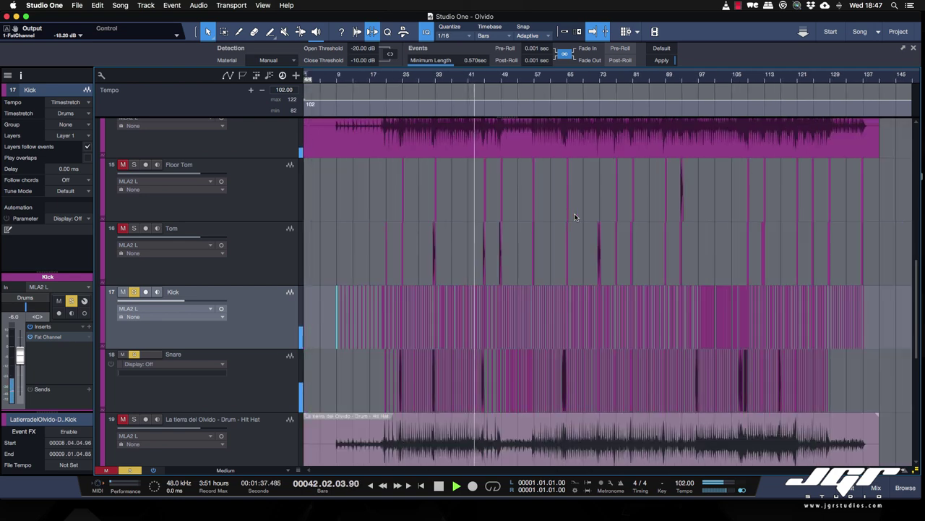
{"action": "left_click", "coordinate": [280, 321]}
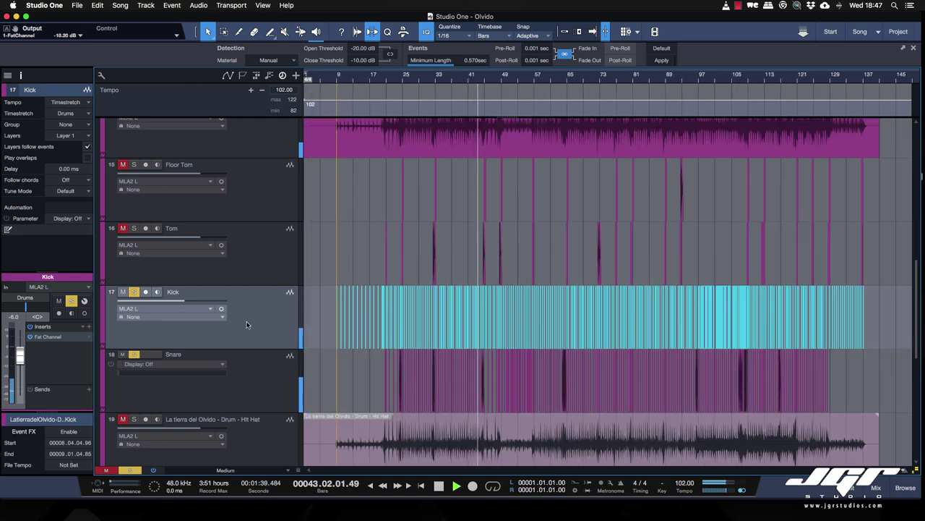
{"action": "key", "text": "e"}
{"action": "key", "text": "e"}
{"action": "key", "text": "e"}
{"action": "key", "text": "e"}
{"action": "key", "text": "e"}
{"action": "key", "text": "e"}
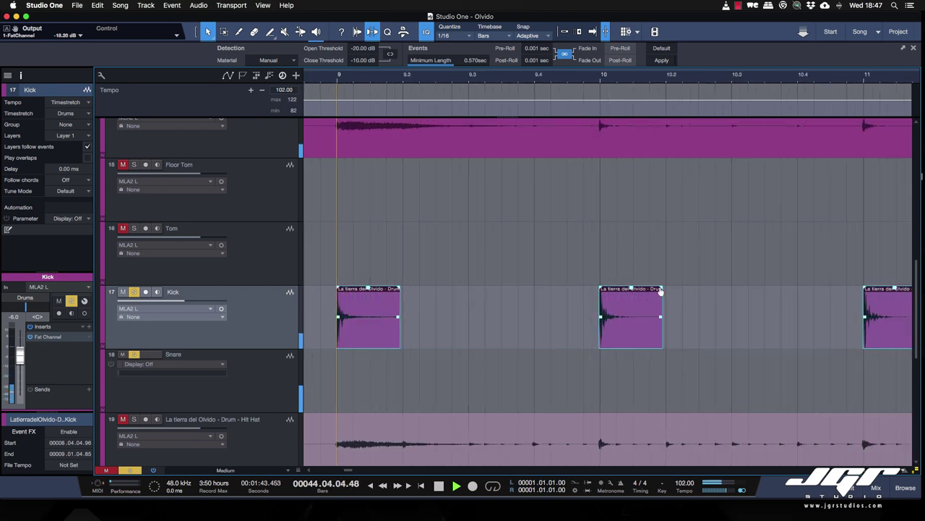
{"action": "left_click_drag", "start_coordinate": [660, 288], "coordinate": [627, 288]}
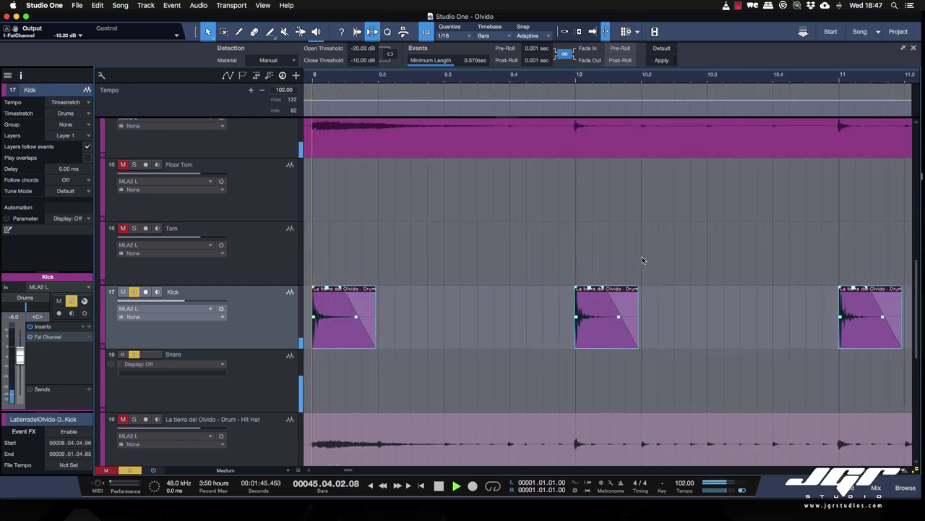
{"action": "key", "text": "w"}
{"action": "key", "text": "w"}
{"action": "key", "text": "w"}
{"action": "key", "text": "w"}
{"action": "key", "text": "w"}
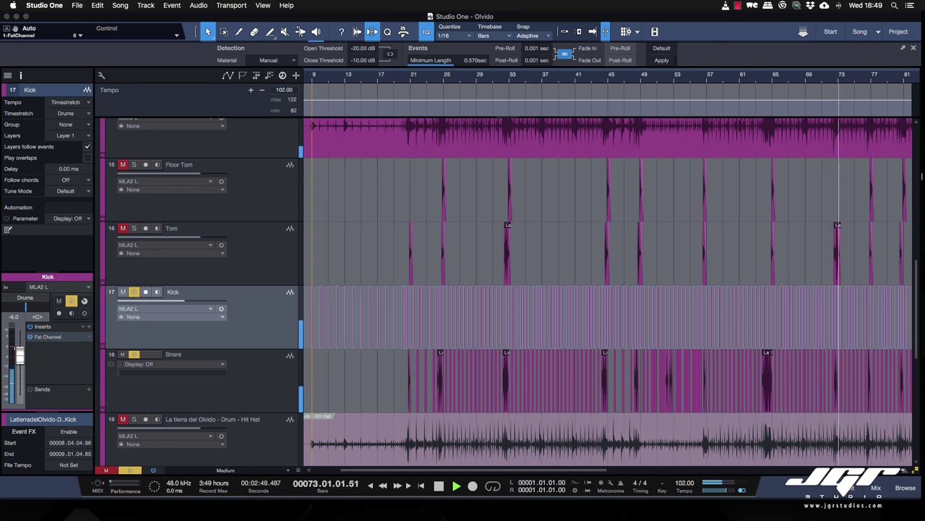
In the Kick's Fat Channel compressor, set threshold to -30.52 dB, ratio to 2.9:1, attack to 0.78 ms and gain to 7.98 dB.
{"action": "left_click_drag", "start_coordinate": [924, 45], "coordinate": [504, 34]}
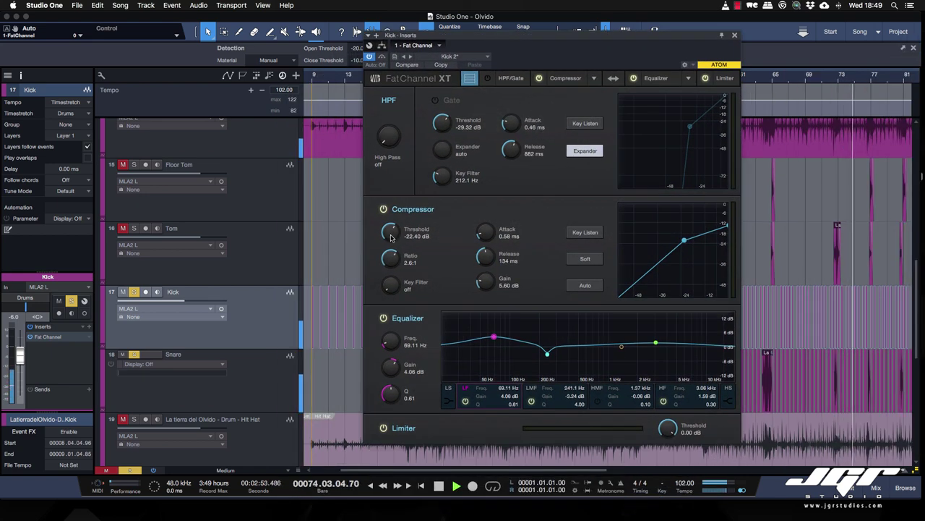
{"action": "left_click_drag", "start_coordinate": [392, 261], "coordinate": [387, 248]}
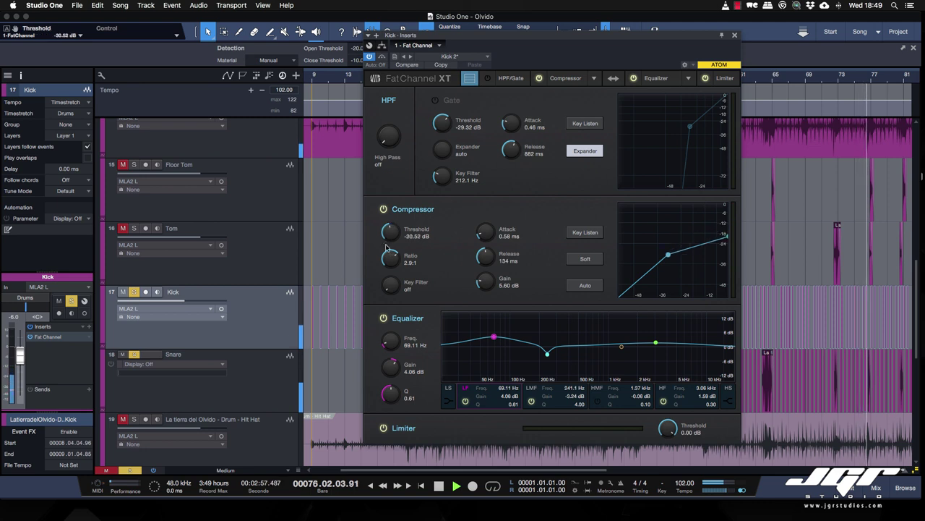
{"action": "left_click_drag", "start_coordinate": [483, 234], "coordinate": [483, 228]}
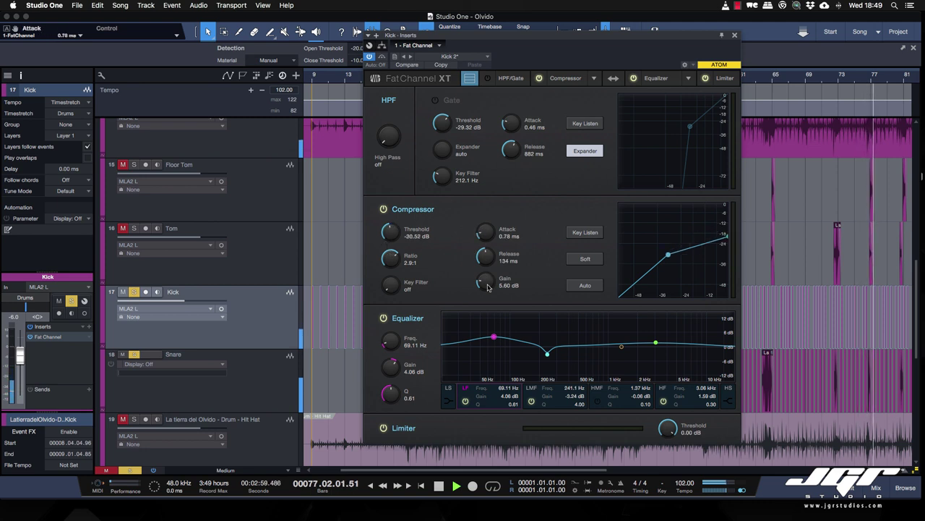
{"action": "left_click_drag", "start_coordinate": [487, 287], "coordinate": [487, 284]}
Set the Kick EQ to LF 76.62 Hz/2.25 dB, LMF 218.9 Hz/-4.61 dB, HMF 499 Hz/-5.39 dB and HF 5.98 kHz/2.84 dB.
{"action": "mouse_move", "coordinate": [494, 337]}
{"action": "left_mouse_down"}
{"action": "mouse_move", "coordinate": [486, 348]}
{"action": "mouse_move", "coordinate": [481, 338]}
{"action": "mouse_move", "coordinate": [511, 341]}
{"action": "left_mouse_up"}
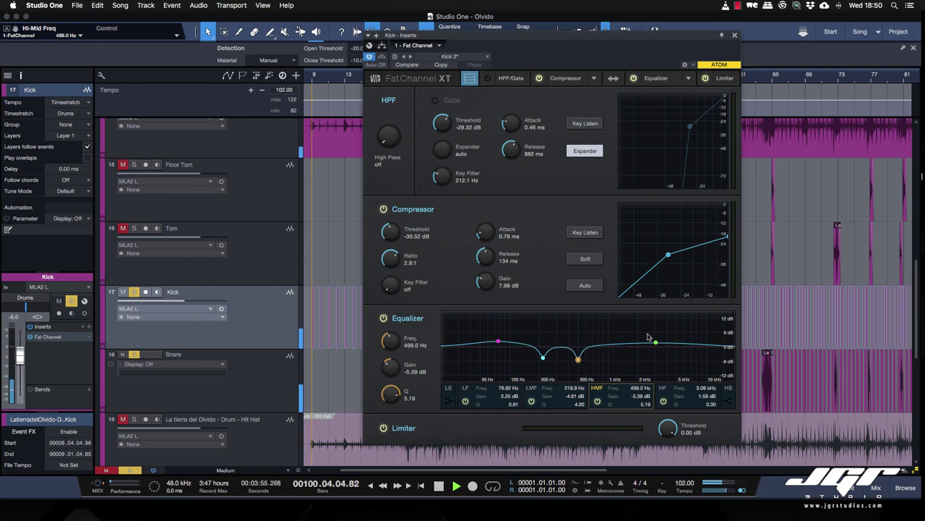
{"action": "left_click_drag", "start_coordinate": [656, 340], "coordinate": [684, 341]}
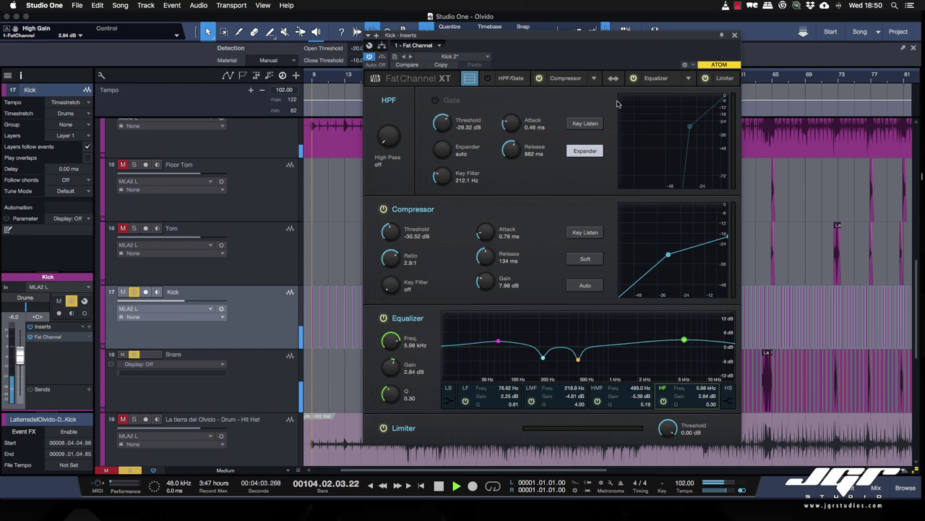
{"action": "left_click", "coordinate": [733, 35]}
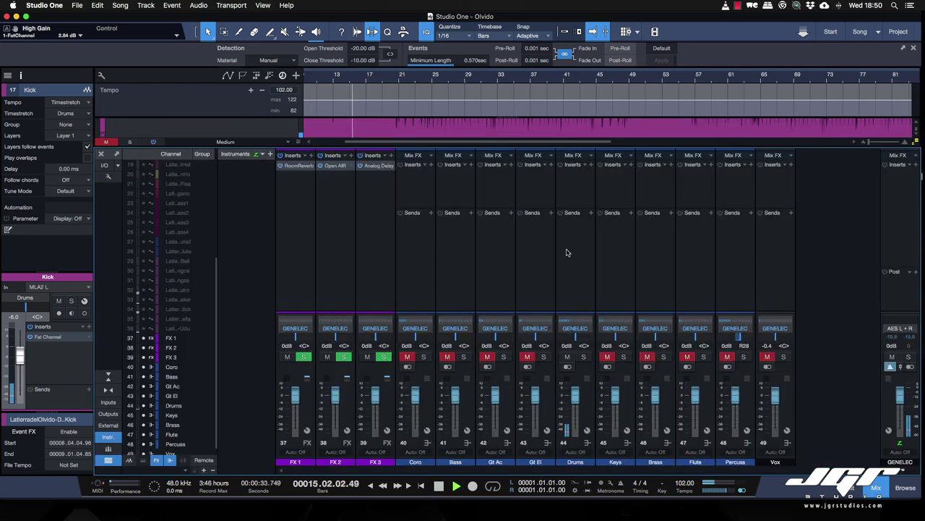
With the Drums bus selected in the mixer, save the song and enlarge the channels' insert area.
{"action": "left_click", "coordinate": [567, 253]}
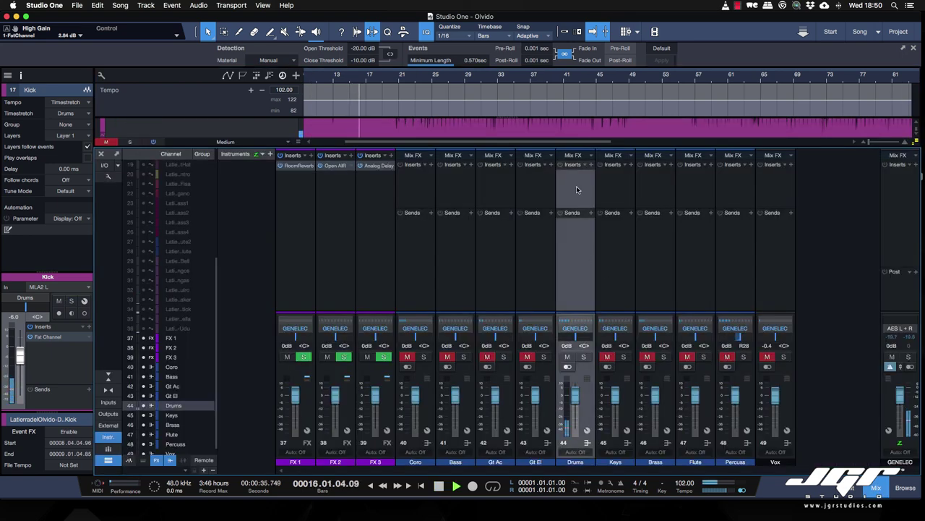
{"action": "key", "text": "super+s"}
{"action": "left_click_drag", "start_coordinate": [574, 209], "coordinate": [578, 229]}
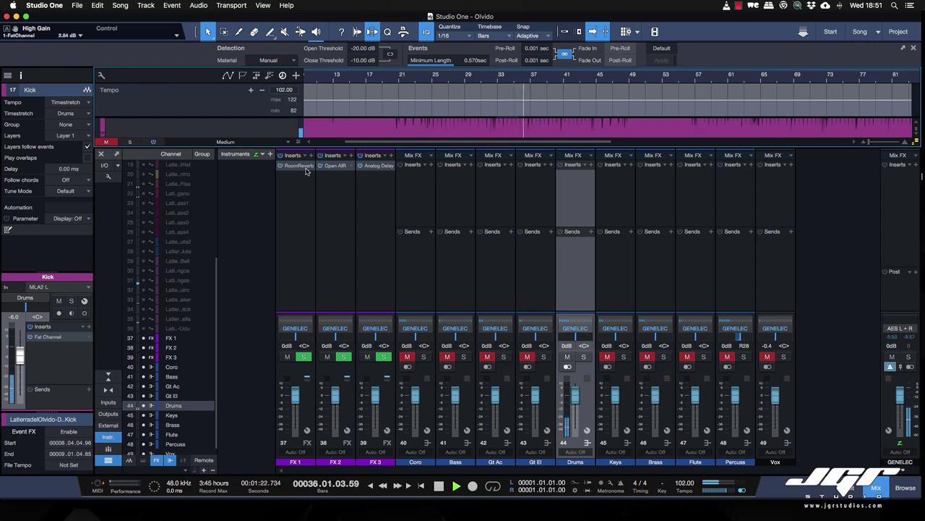
Reduce the mixer's height to reach the Floor Tom track and set its volume to -3 dB.
{"action": "left_click", "coordinate": [307, 144]}
{"action": "left_click_drag", "start_coordinate": [307, 147], "coordinate": [314, 207]}
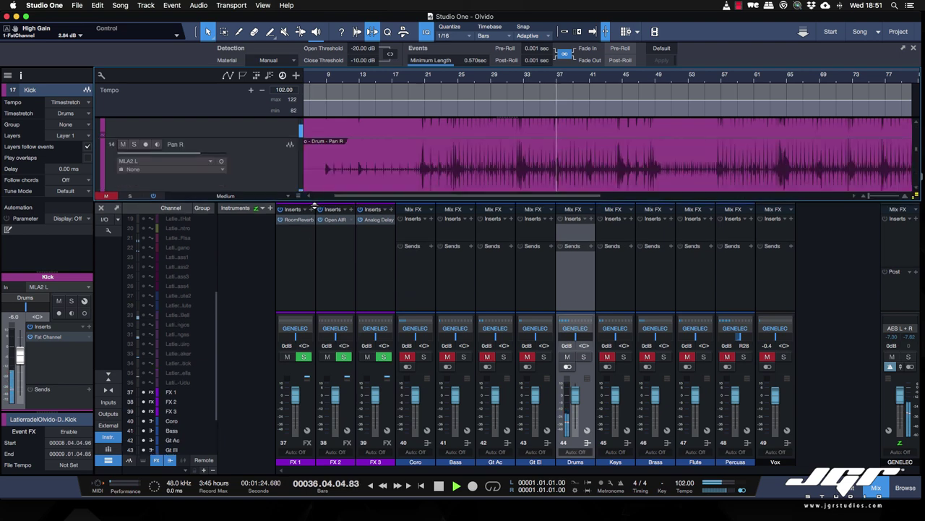
{"action": "scroll", "coordinate": [253, 159], "scroll_direction": "down", "scroll_amount": 4}
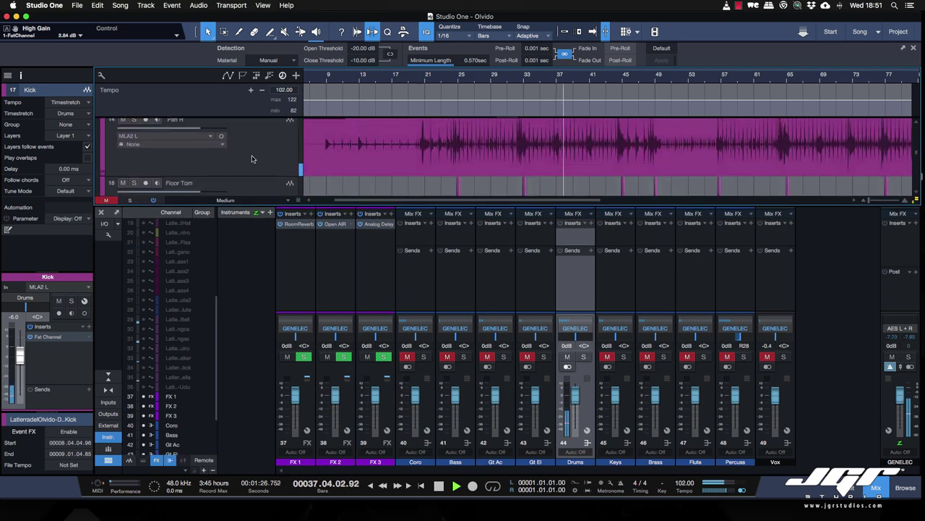
{"action": "left_click", "coordinate": [252, 159]}
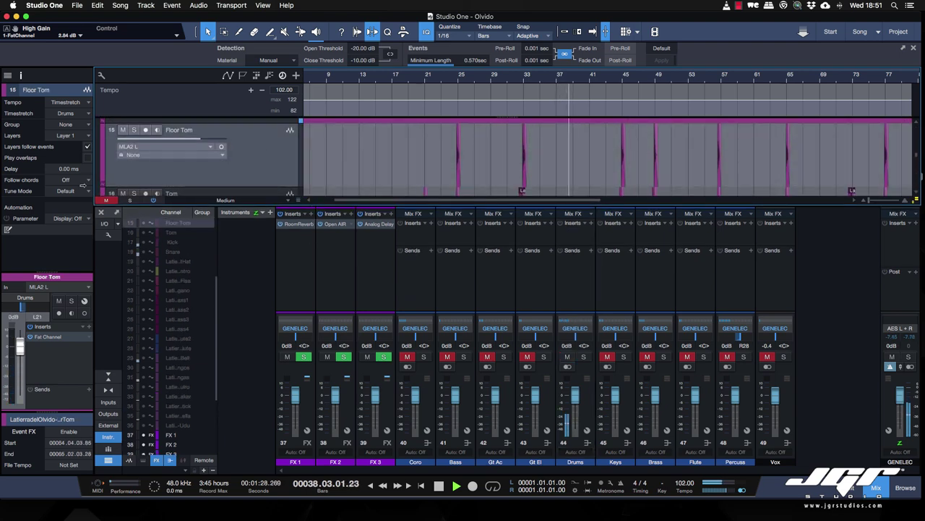
{"action": "left_click", "coordinate": [14, 319]}
{"action": "type", "text": "-3"}
{"action": "key", "text": "Return"}
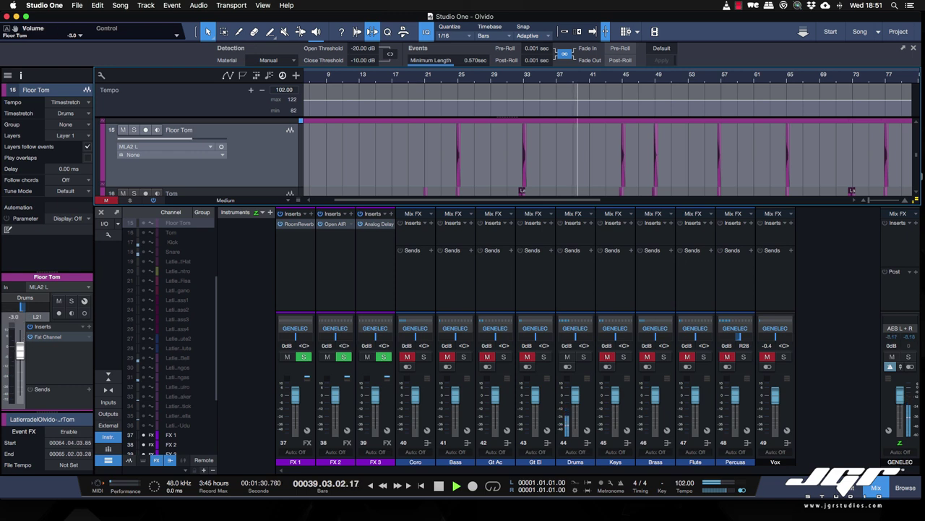
Set the Tom track's volume to -3 dB.
{"action": "key", "text": "Down"}
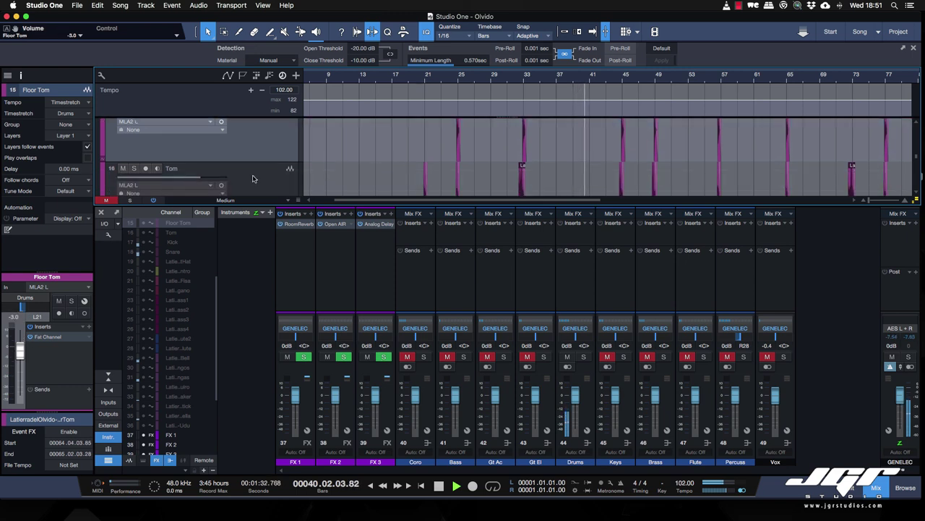
{"action": "left_click", "coordinate": [14, 316]}
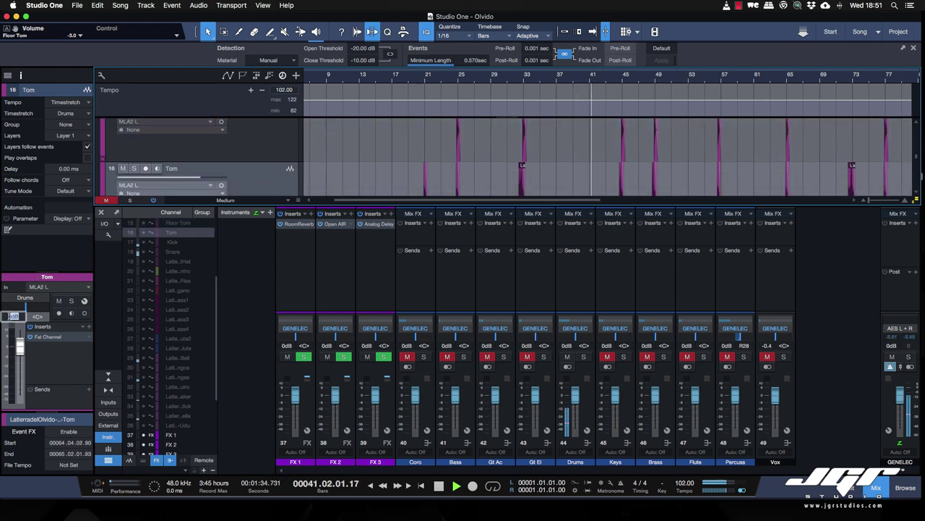
{"action": "type", "text": "-3"}
{"action": "key", "text": "Return"}
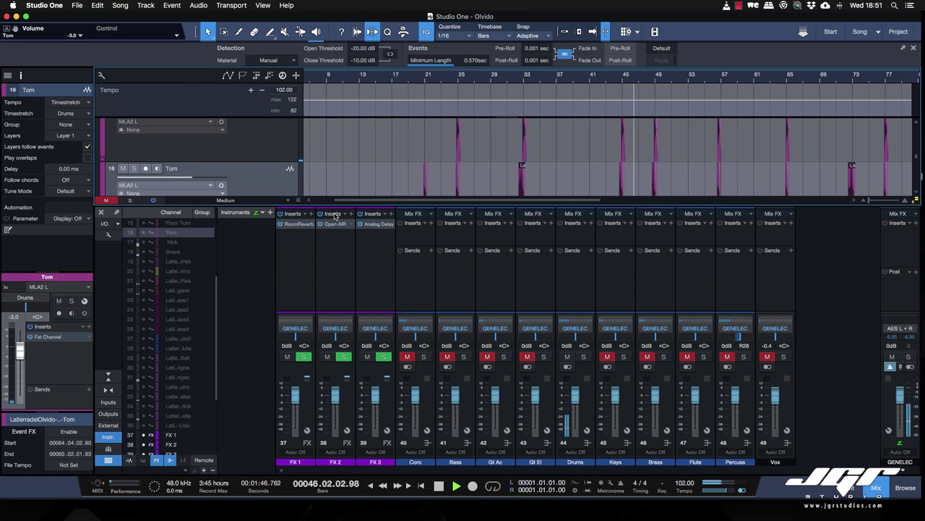
Add a Fat Channel insert to the Drums bus.
{"action": "left_click", "coordinate": [613, 223]}
{"action": "type", "text": "fat"}
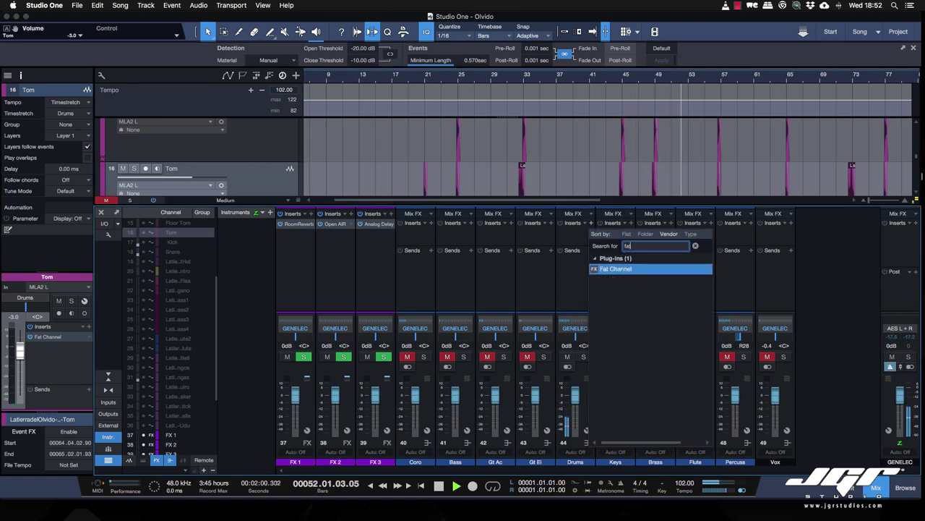
{"action": "left_click", "coordinate": [594, 268]}
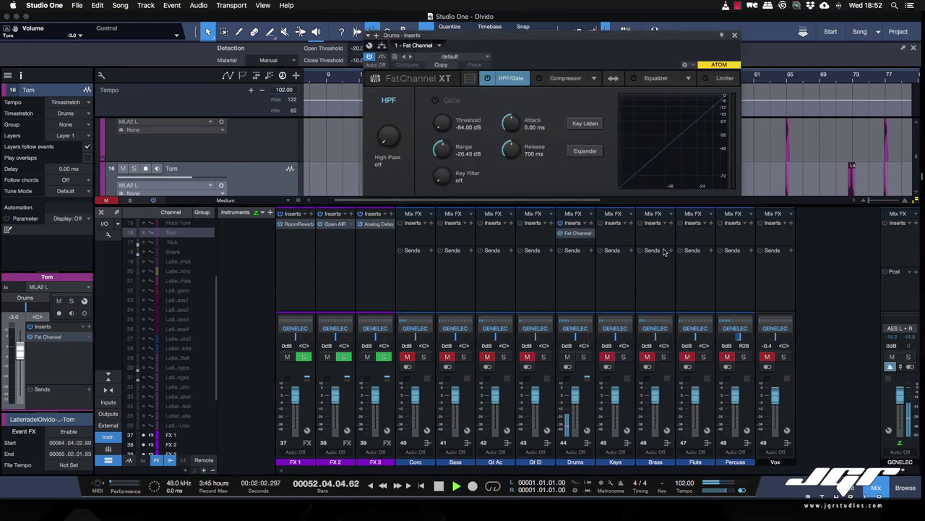
Switch the Drums bus compressor to the Brit Comp model, engage it, and adjust its attack and a 4.50 dB make-up gain.
{"action": "left_click", "coordinate": [568, 78]}
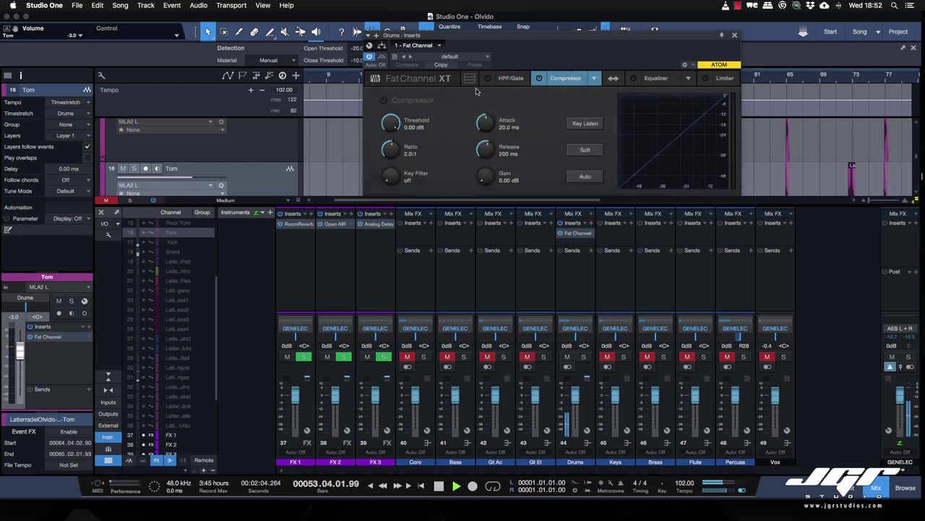
{"action": "left_click", "coordinate": [594, 79]}
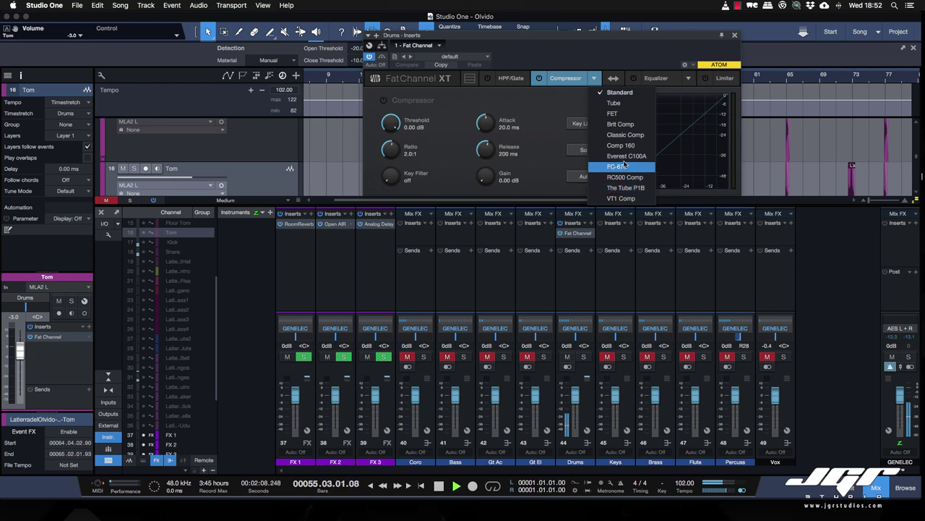
{"action": "left_click", "coordinate": [621, 124]}
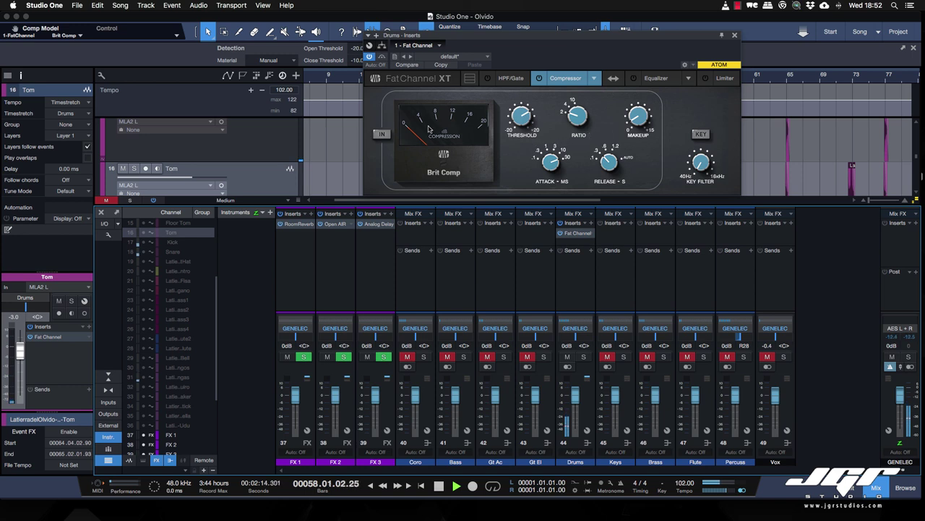
{"action": "left_click", "coordinate": [382, 134]}
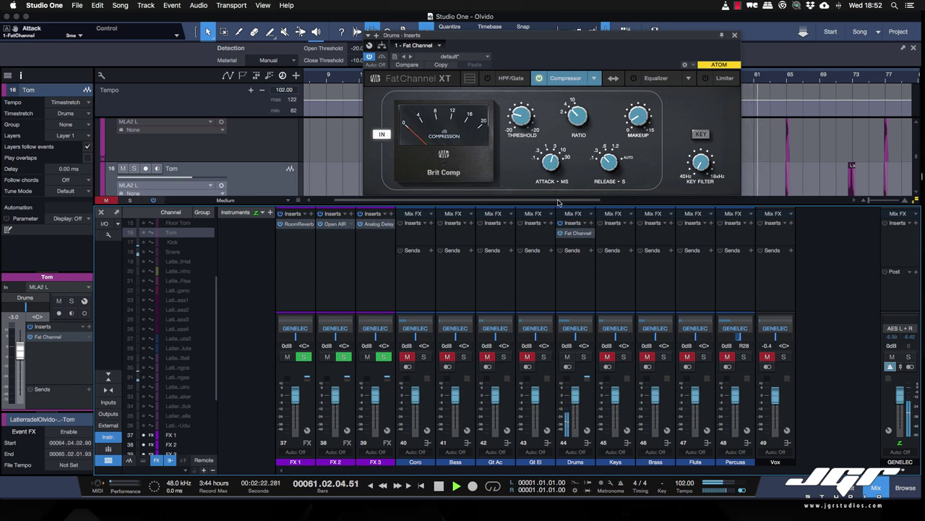
{"action": "left_click_drag", "start_coordinate": [551, 164], "coordinate": [553, 177]}
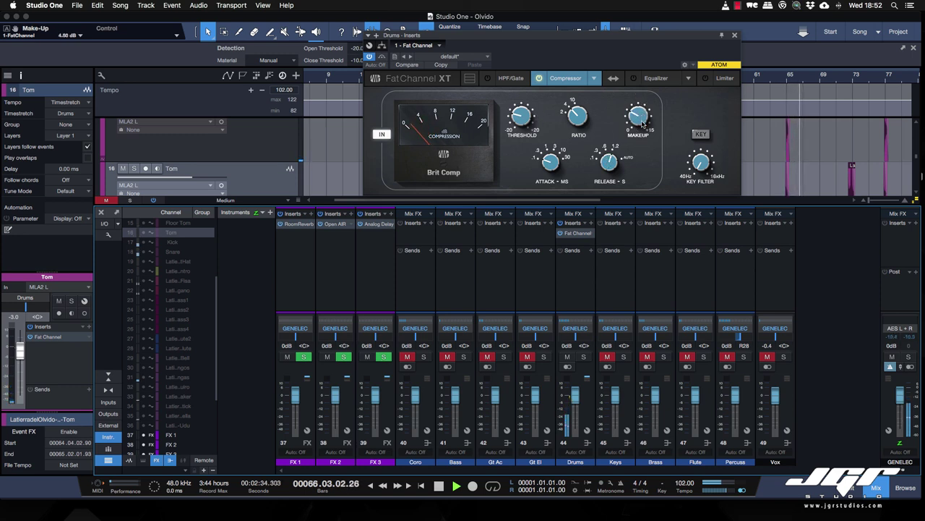
Set the Drums bus Brit Comp make-up gain to 7.50 dB and compare the compressor bypassed and engaged.
{"action": "left_click", "coordinate": [383, 135]}
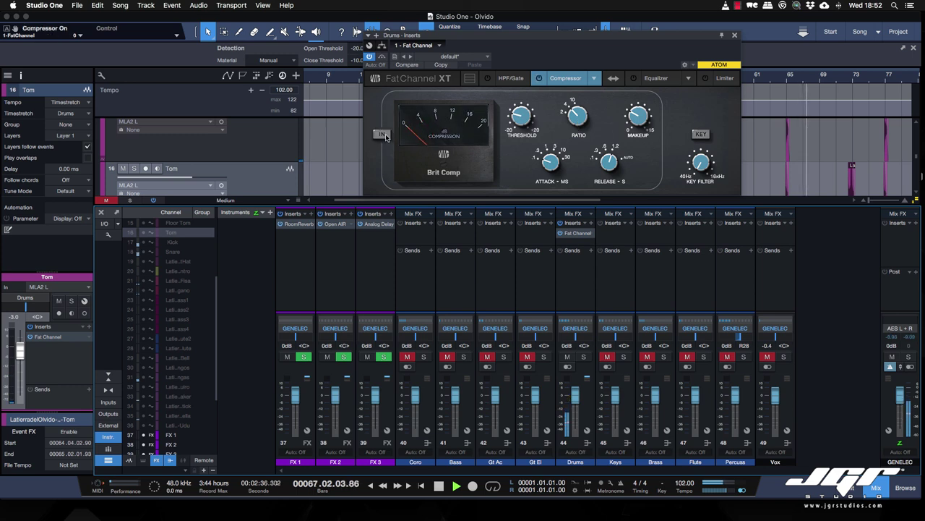
{"action": "left_click", "coordinate": [384, 135]}
{"action": "left_click_drag", "start_coordinate": [639, 117], "coordinate": [638, 97]}
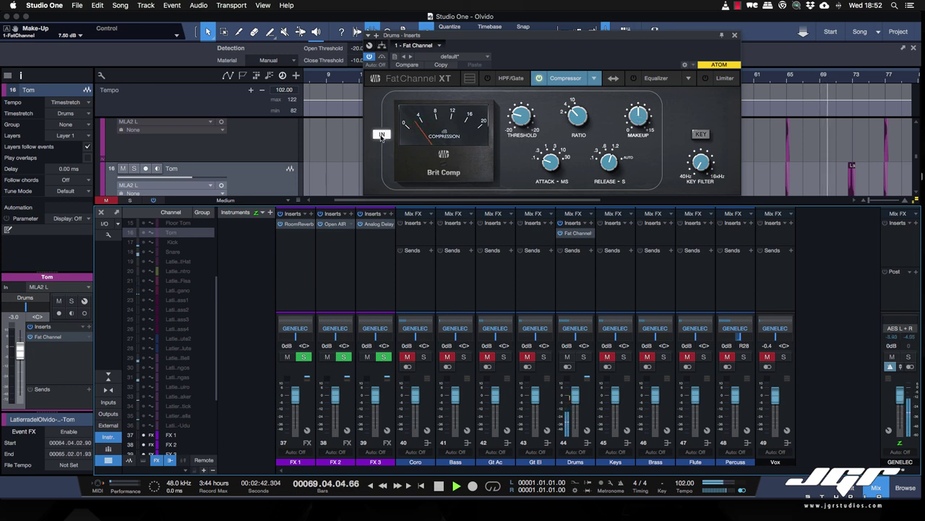
{"action": "left_click", "coordinate": [382, 136]}
{"action": "left_click", "coordinate": [382, 136]}
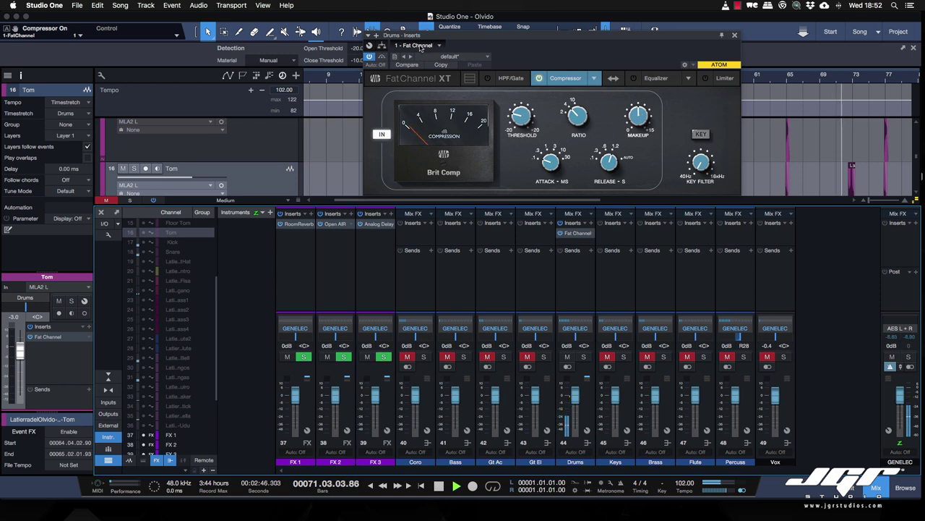
Add a splitter to the Drums bus insert routing with Fat Channel on one parallel branch, and compare Fat Channel bypassed and active.
{"action": "left_click", "coordinate": [382, 45]}
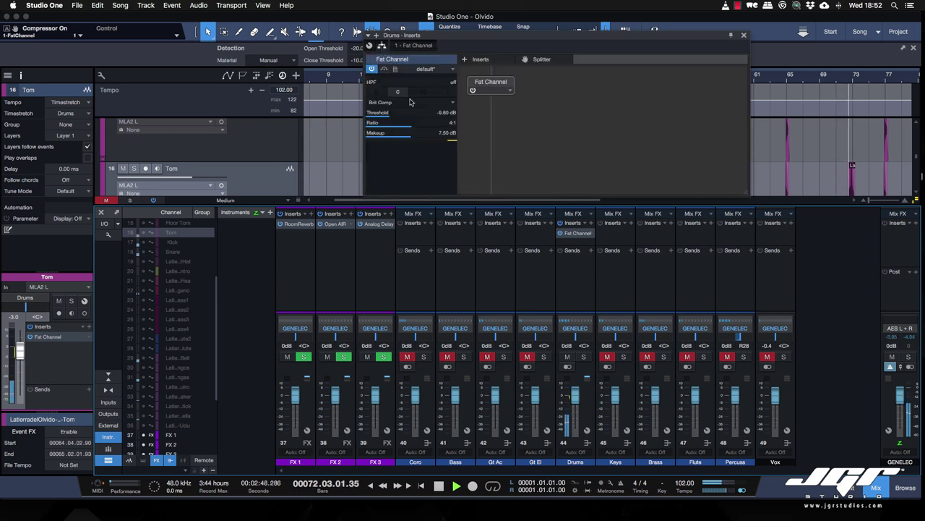
{"action": "left_click_drag", "start_coordinate": [526, 59], "coordinate": [483, 81]}
{"action": "left_click_drag", "start_coordinate": [539, 93], "coordinate": [595, 129]}
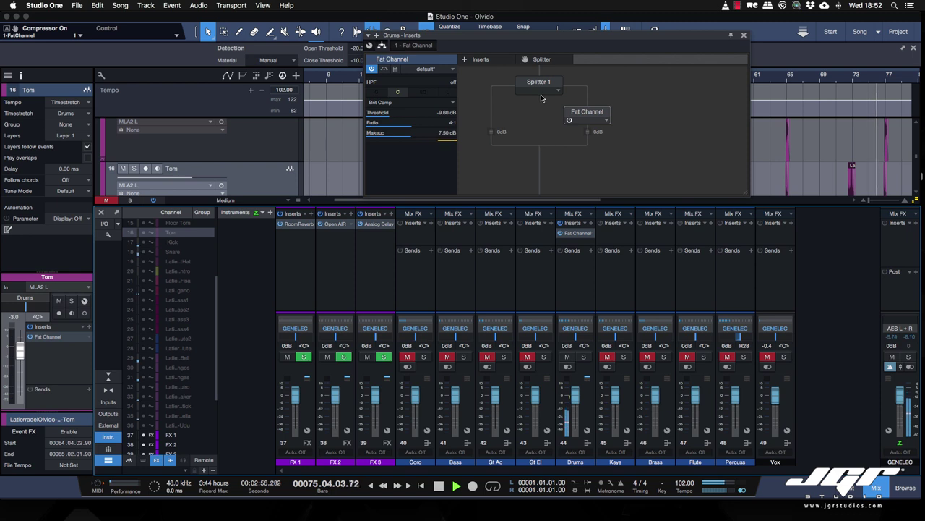
{"action": "left_click", "coordinate": [569, 120]}
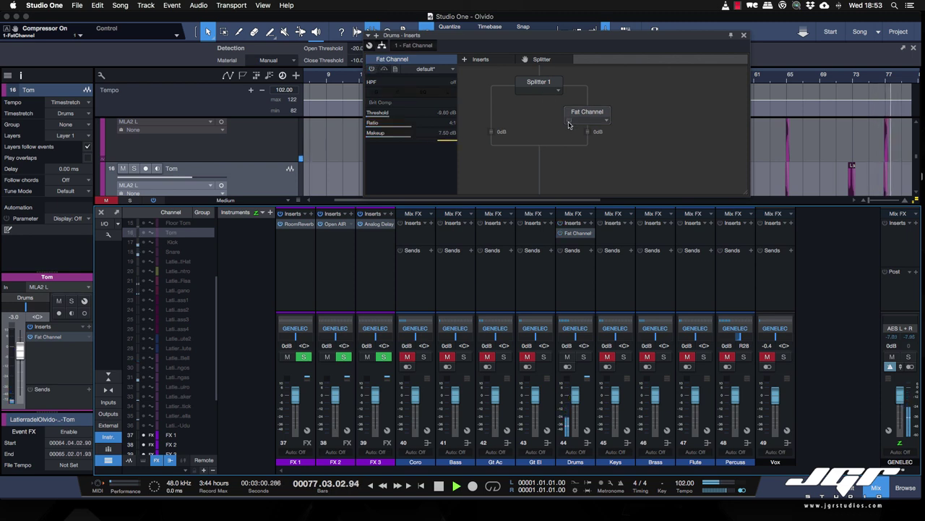
{"action": "left_click", "coordinate": [569, 121]}
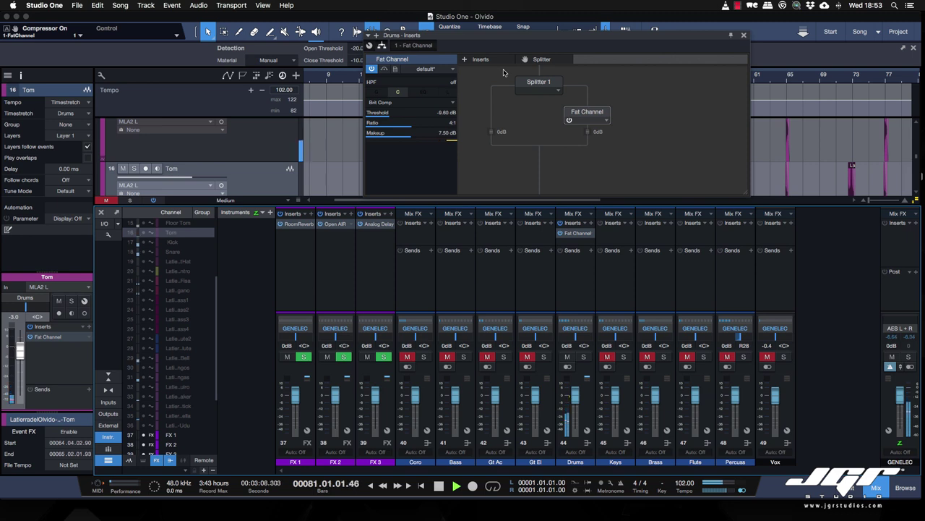
Set the splitter's Fat Channel branch level to -7.7 dB, then review the Brit Comp settings and close the Drums inserts.
{"action": "left_click_drag", "start_coordinate": [590, 138], "coordinate": [588, 151]}
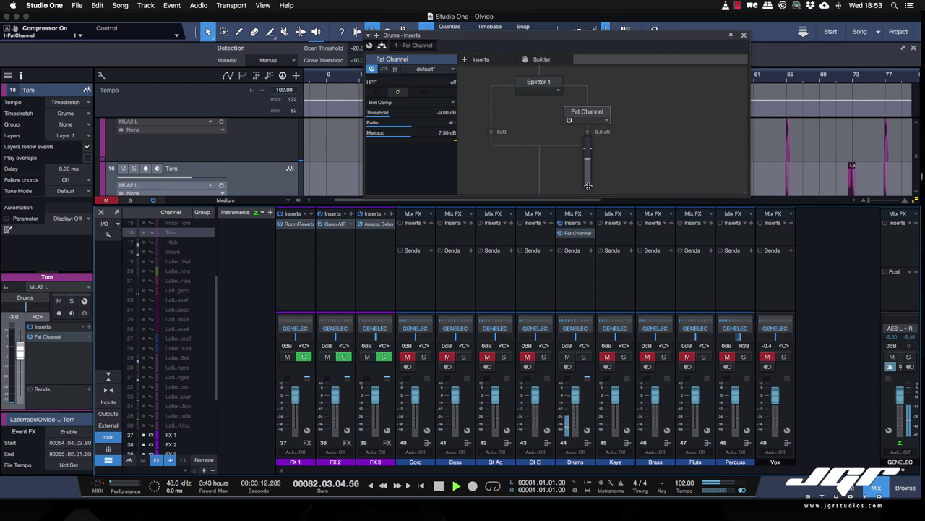
{"action": "mouse_move", "coordinate": [588, 188]}
{"action": "left_mouse_down"}
{"action": "mouse_move", "coordinate": [600, 282]}
{"action": "mouse_move", "coordinate": [595, 204]}
{"action": "left_mouse_up"}
{"action": "left_click_drag", "start_coordinate": [595, 205], "coordinate": [596, 205]}
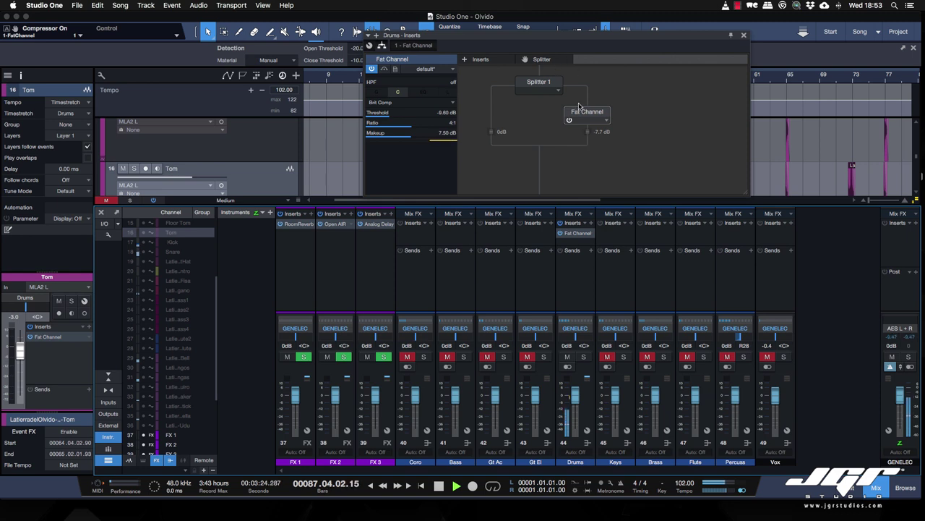
{"action": "double_click", "coordinate": [590, 112]}
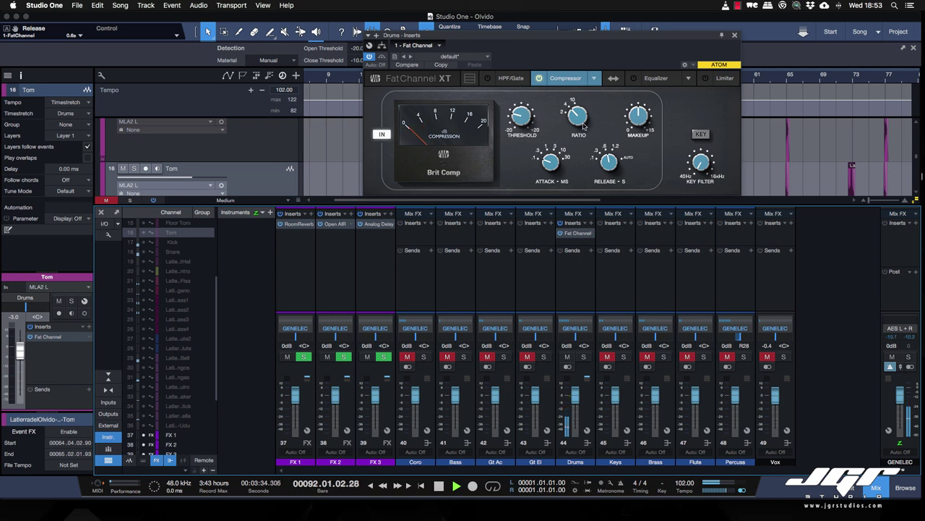
{"action": "left_click", "coordinate": [734, 35]}
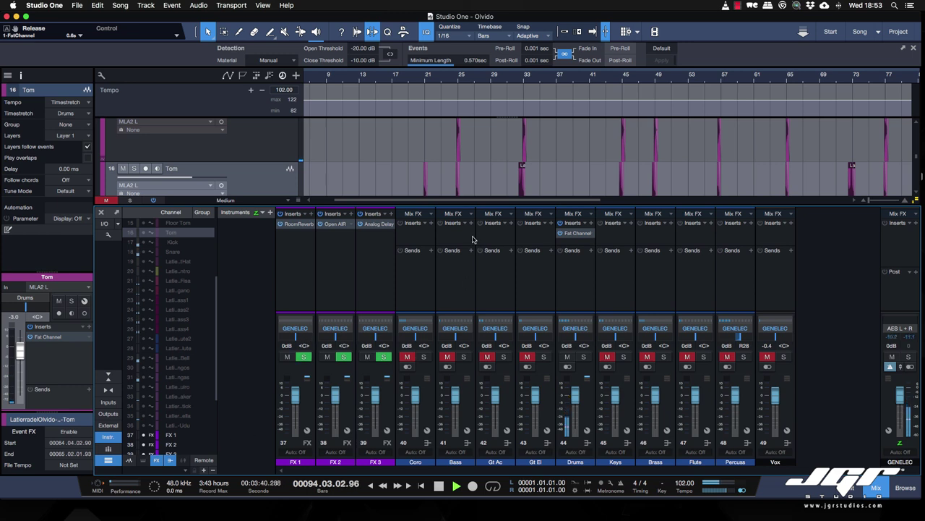
Set the Snare track's volume to -3 dB.
{"action": "scroll", "coordinate": [367, 177], "scroll_direction": "down", "scroll_amount": 5}
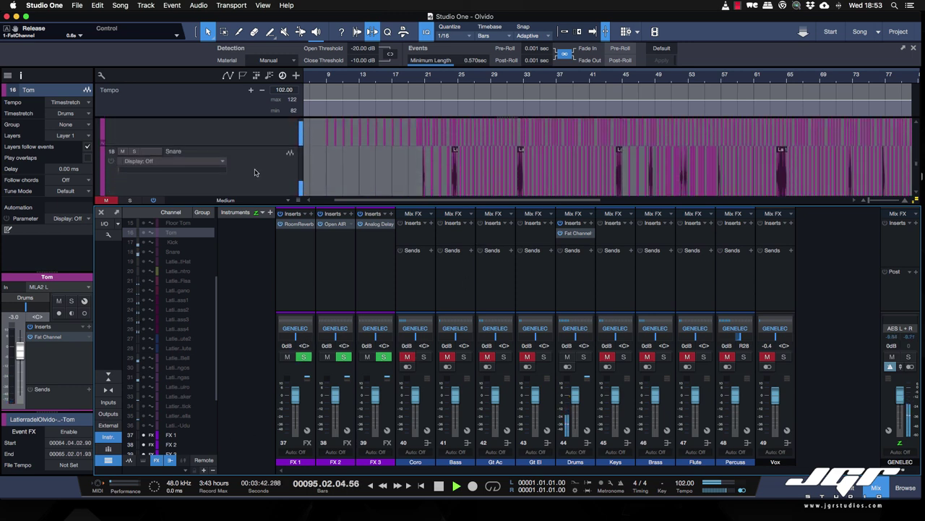
{"action": "left_click", "coordinate": [255, 172]}
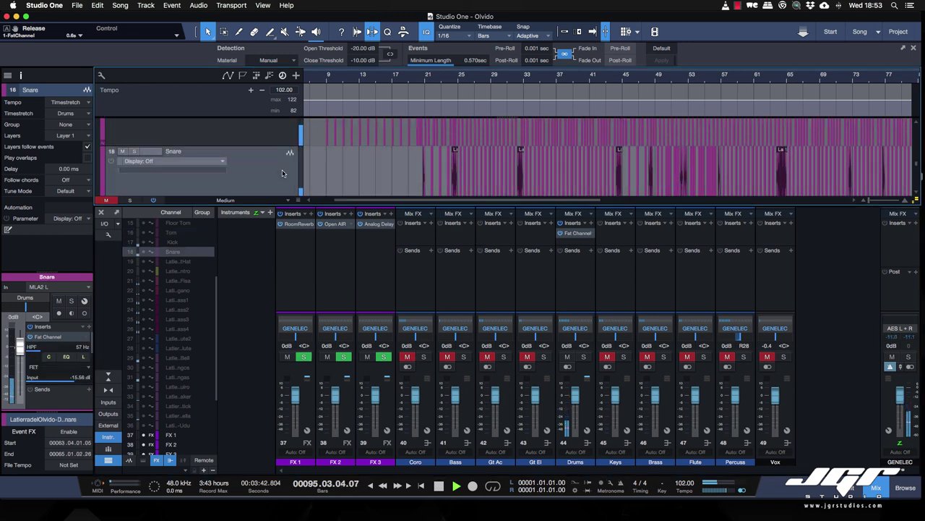
{"action": "left_click", "coordinate": [13, 318]}
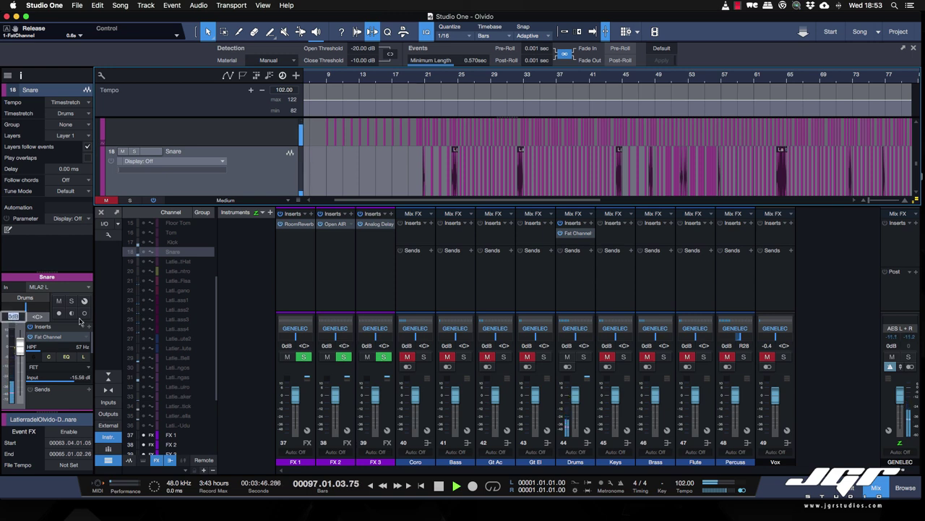
{"action": "type", "text": "-3"}
{"action": "key", "text": "Return"}
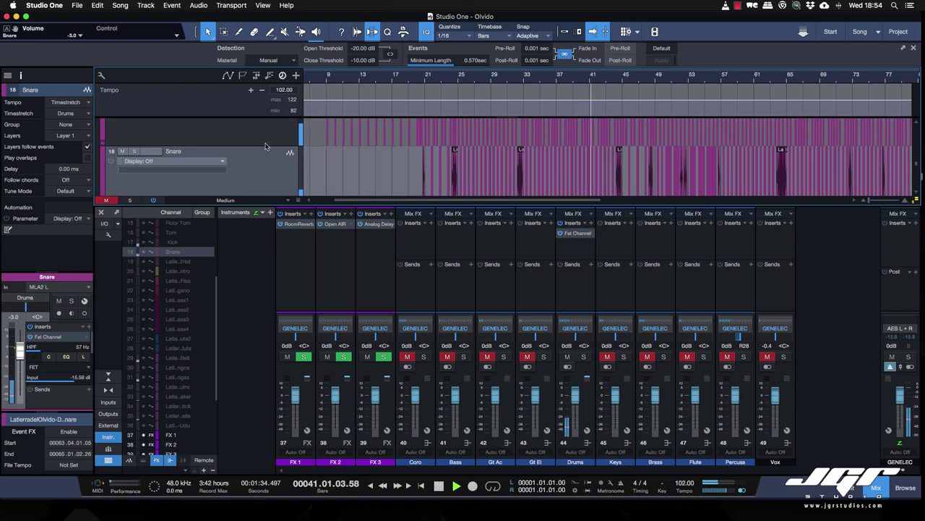
Enable the Fat Channel equalizer on the Pan L track and cut the lows with a low shelf at 223.9 Hz, -11.86 dB.
{"action": "left_click", "coordinate": [265, 139]}
{"action": "scroll", "coordinate": [264, 141], "scroll_direction": "up", "scroll_amount": 5}
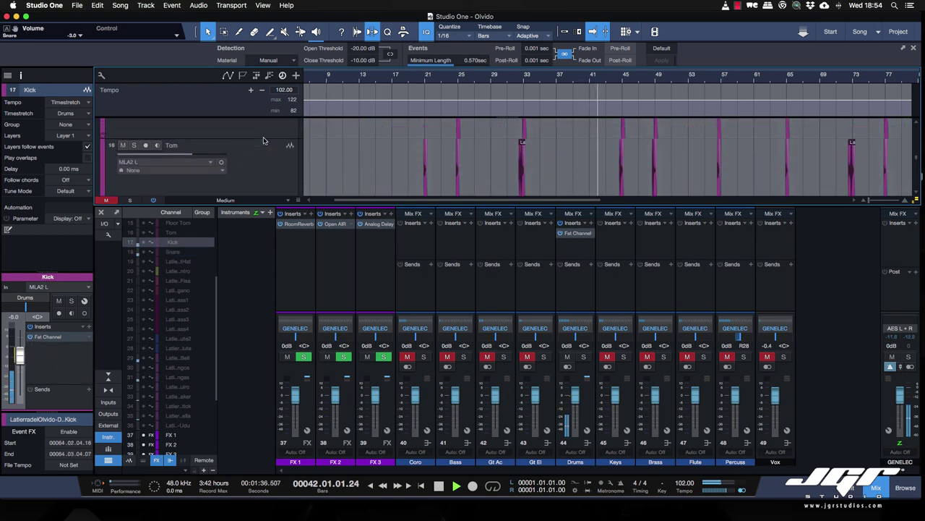
{"action": "scroll", "coordinate": [264, 141], "scroll_direction": "up", "scroll_amount": 4}
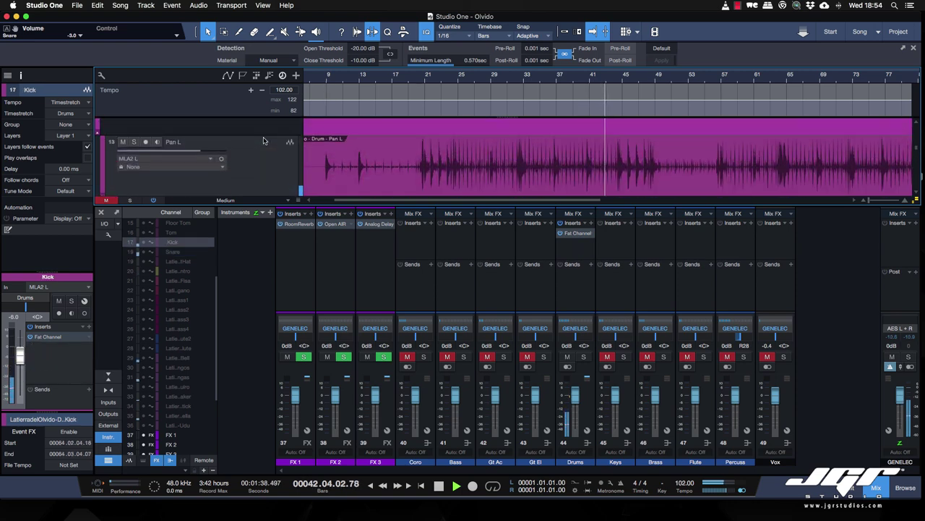
{"action": "left_click", "coordinate": [271, 153]}
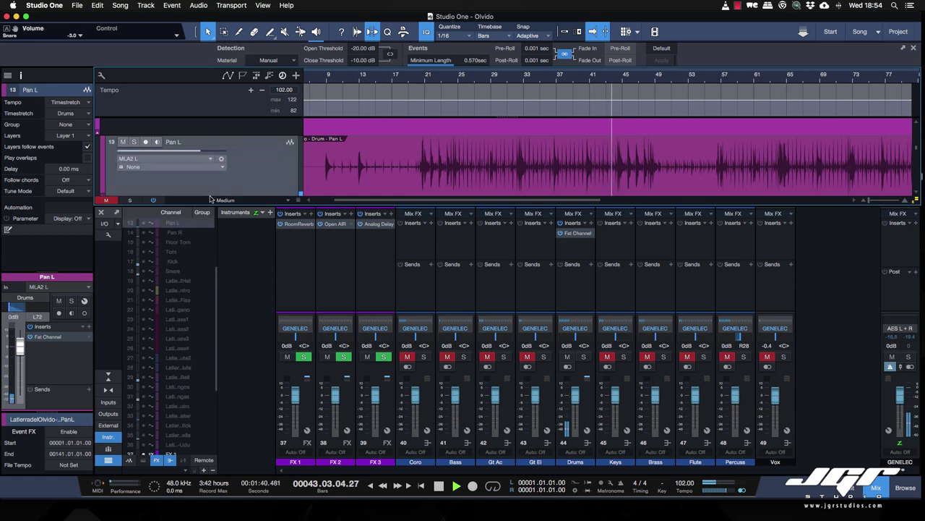
{"action": "left_click", "coordinate": [48, 336]}
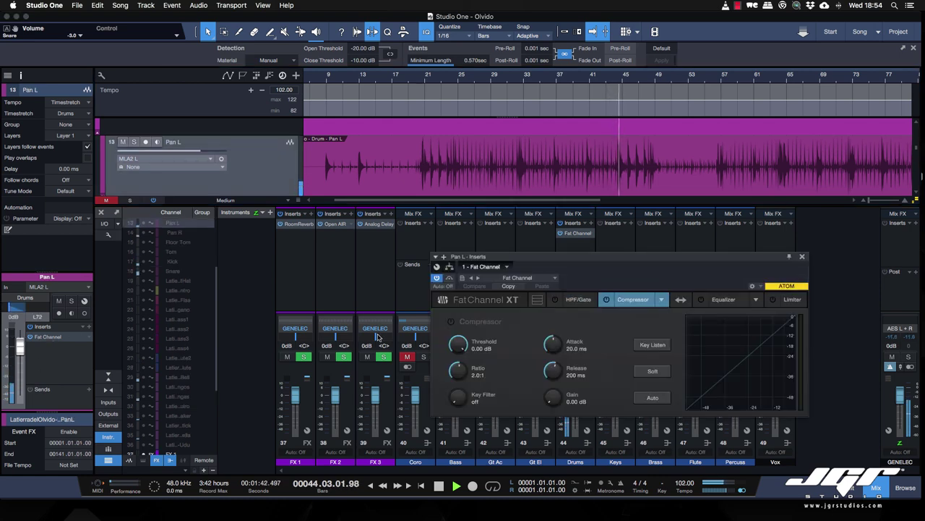
{"action": "left_click_drag", "start_coordinate": [709, 258], "coordinate": [725, 118]}
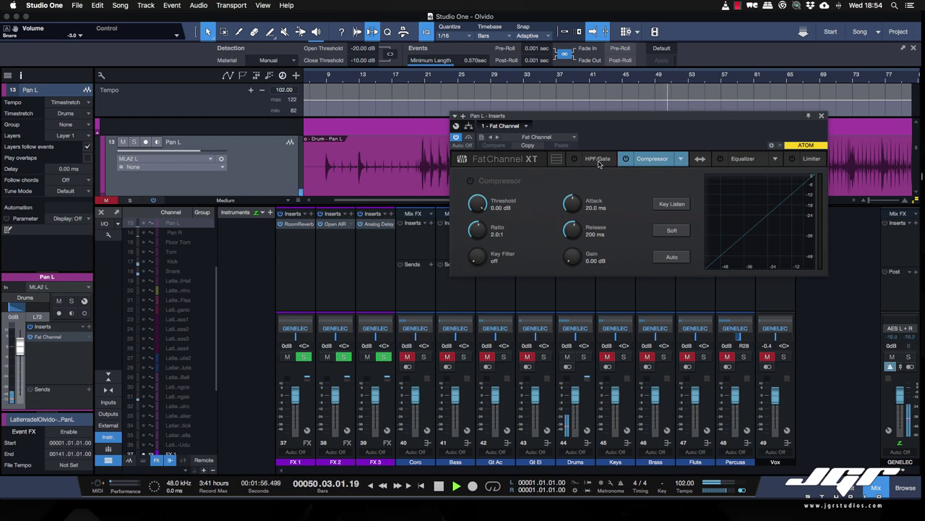
{"action": "left_click", "coordinate": [718, 159]}
{"action": "left_click", "coordinate": [741, 158]}
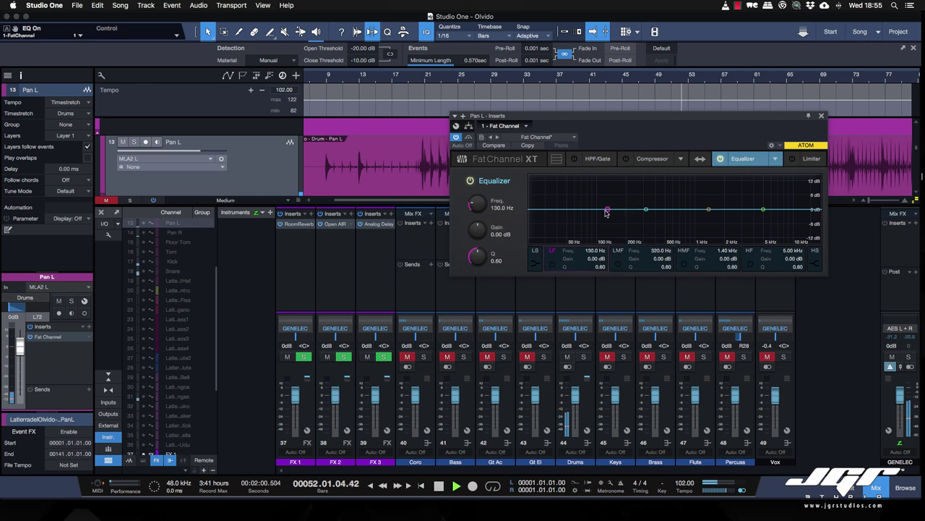
{"action": "left_click", "coordinate": [535, 263]}
{"action": "left_click_drag", "start_coordinate": [608, 210], "coordinate": [631, 240]}
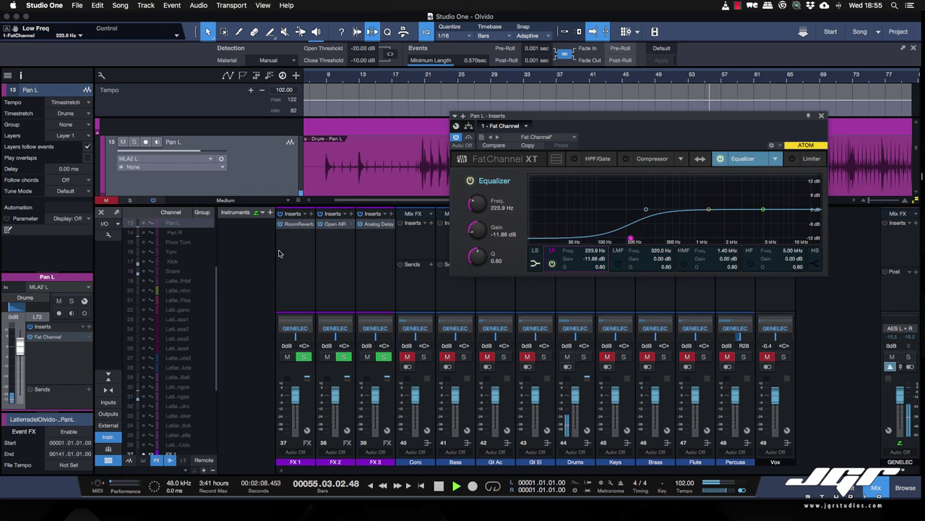
Enable the Pan R track's Fat Channel equalizer with a low shelf near 205 Hz at -11.08 dB and a high shelf at 4.61 kHz, +3.04 dB.
{"action": "scroll", "coordinate": [259, 168], "scroll_direction": "down", "scroll_amount": 3}
{"action": "left_click", "coordinate": [258, 168]}
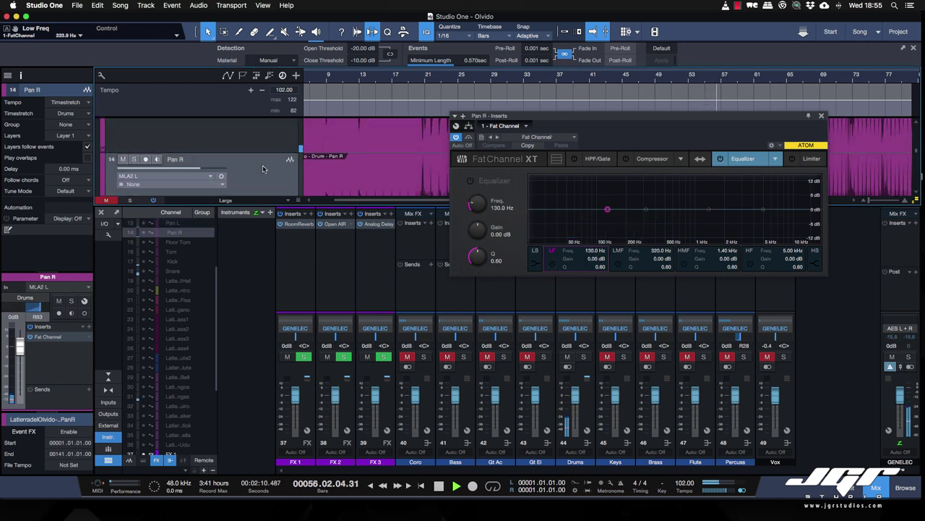
{"action": "left_click", "coordinate": [720, 158]}
{"action": "left_click_drag", "start_coordinate": [607, 209], "coordinate": [627, 238]}
{"action": "left_click", "coordinate": [535, 263]}
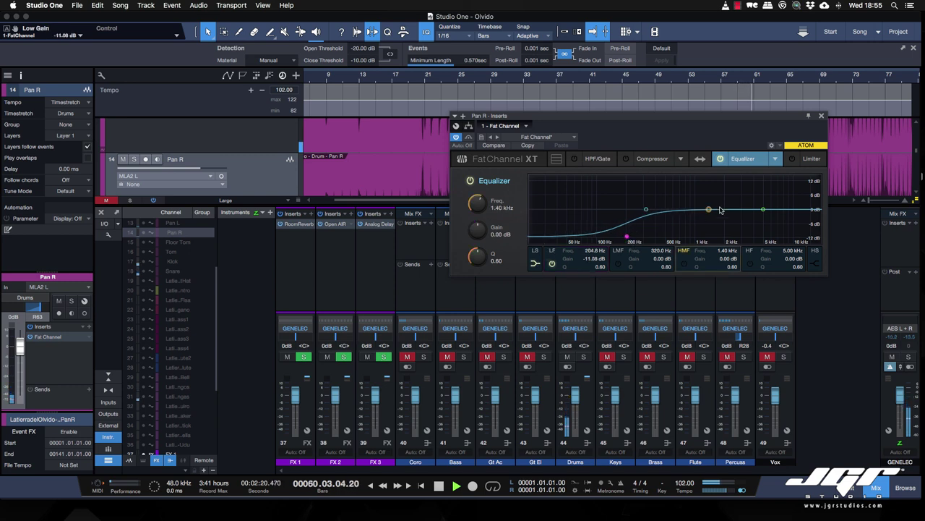
{"action": "left_click", "coordinate": [815, 262]}
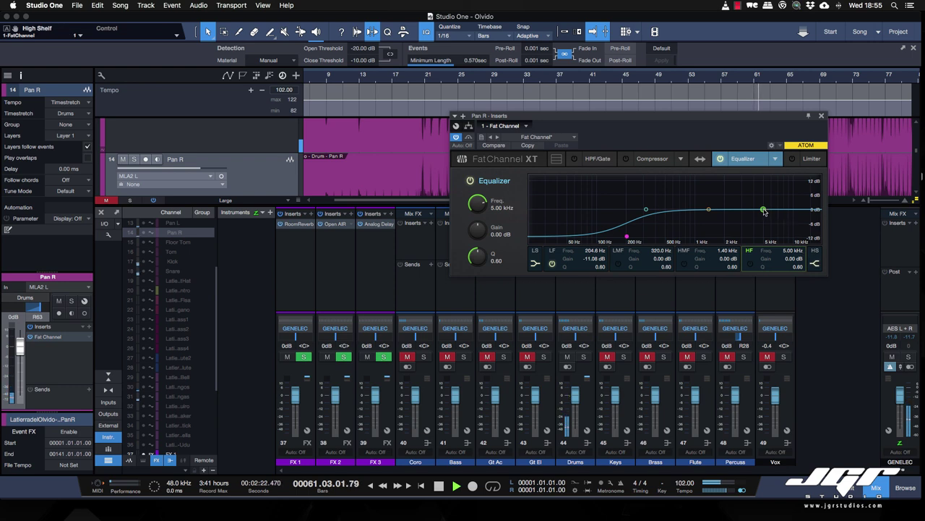
{"action": "left_click_drag", "start_coordinate": [763, 209], "coordinate": [760, 203]}
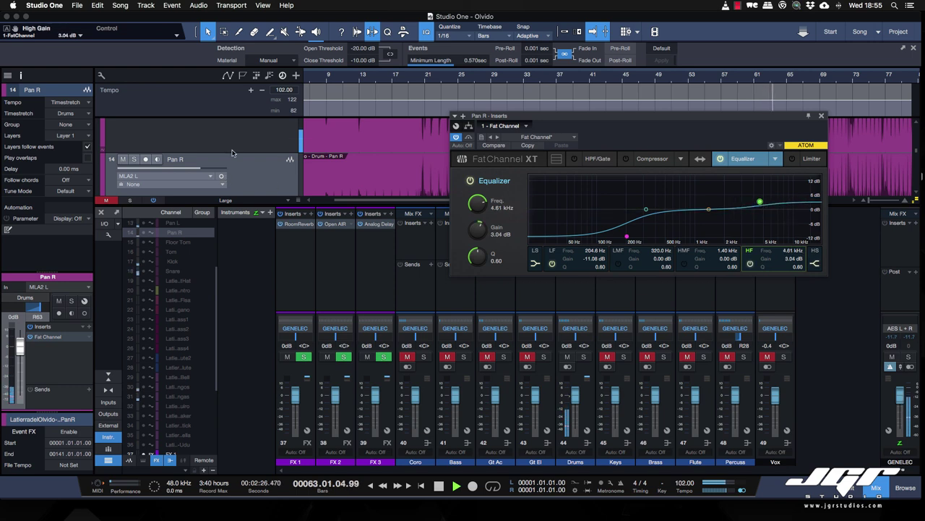
Add a high shelf at 4.88 kHz, +3.24 dB to the Pan L track's equalizer and close the plug-in window.
{"action": "left_click", "coordinate": [251, 140]}
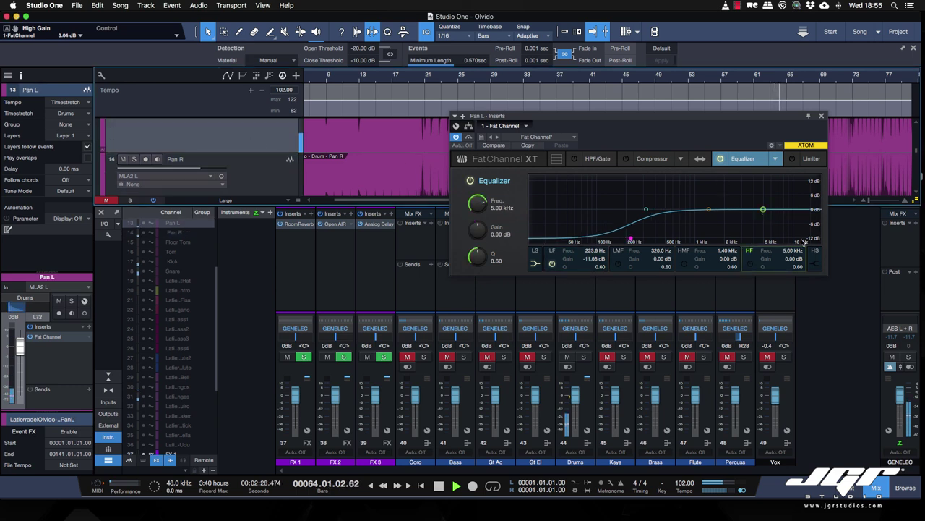
{"action": "left_click", "coordinate": [817, 263]}
{"action": "left_click_drag", "start_coordinate": [764, 210], "coordinate": [762, 202]}
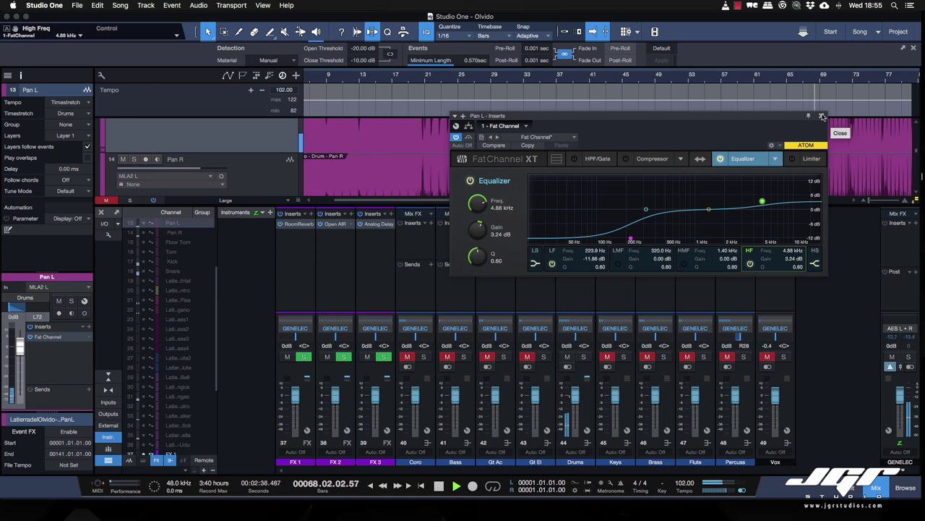
{"action": "left_click", "coordinate": [822, 117]}
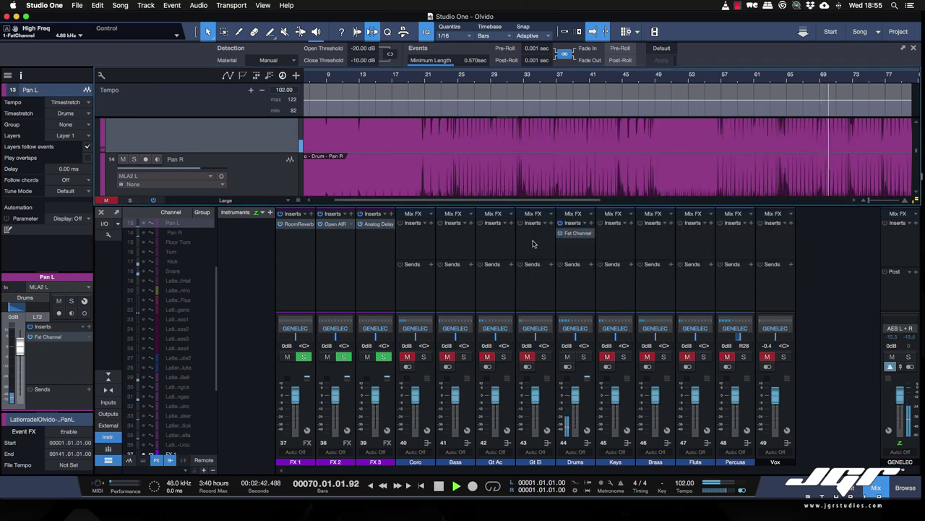
Examine the Pan, tom, kick and snare tracks during playback of the processed drums, and stop playback.
{"action": "scroll", "coordinate": [283, 184], "scroll_direction": "down", "scroll_amount": 2}
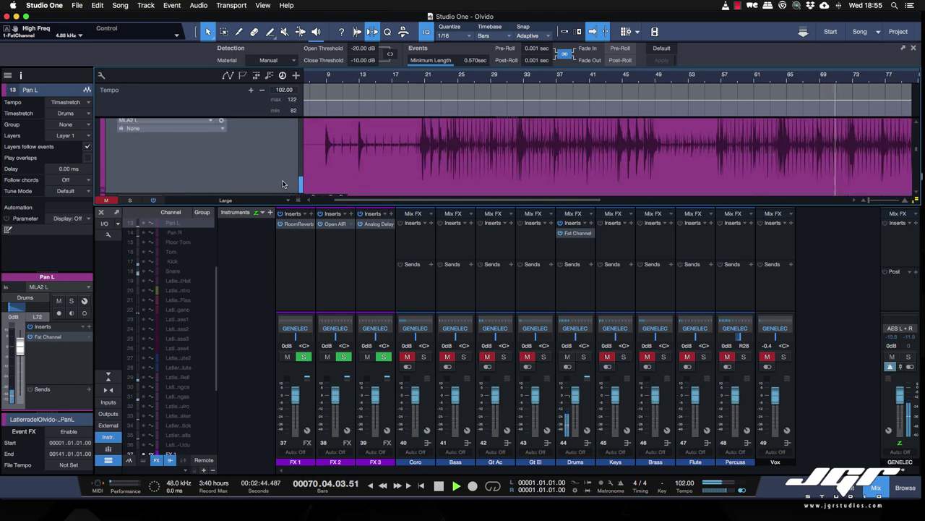
{"action": "scroll", "coordinate": [283, 183], "scroll_direction": "down", "scroll_amount": 2}
{"action": "left_click", "coordinate": [271, 178]}
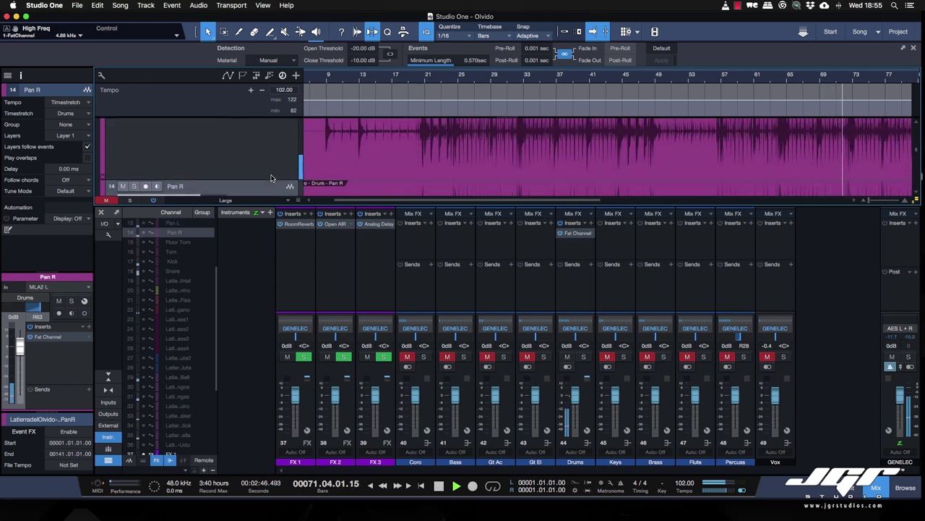
{"action": "scroll", "coordinate": [271, 177], "scroll_direction": "up", "scroll_amount": 1}
{"action": "left_click", "coordinate": [271, 178]}
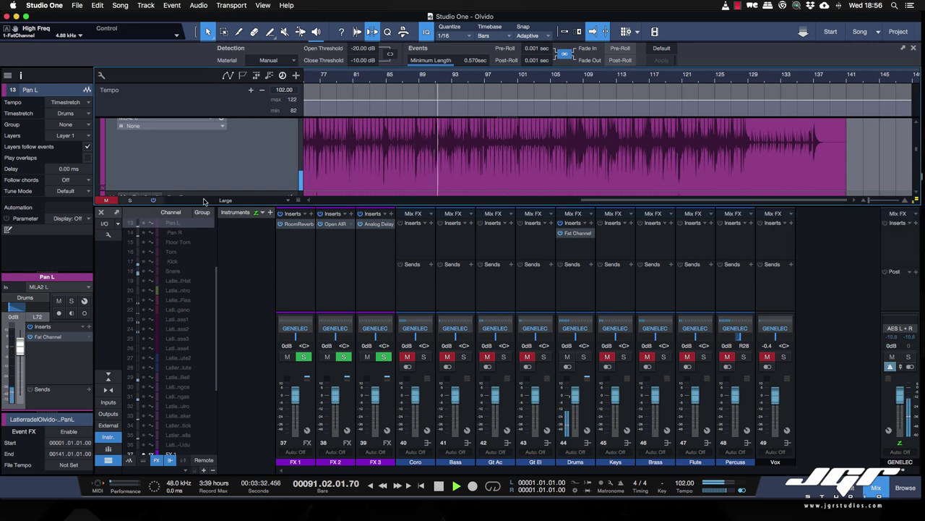
{"action": "scroll", "coordinate": [381, 178], "scroll_direction": "down", "scroll_amount": 2}
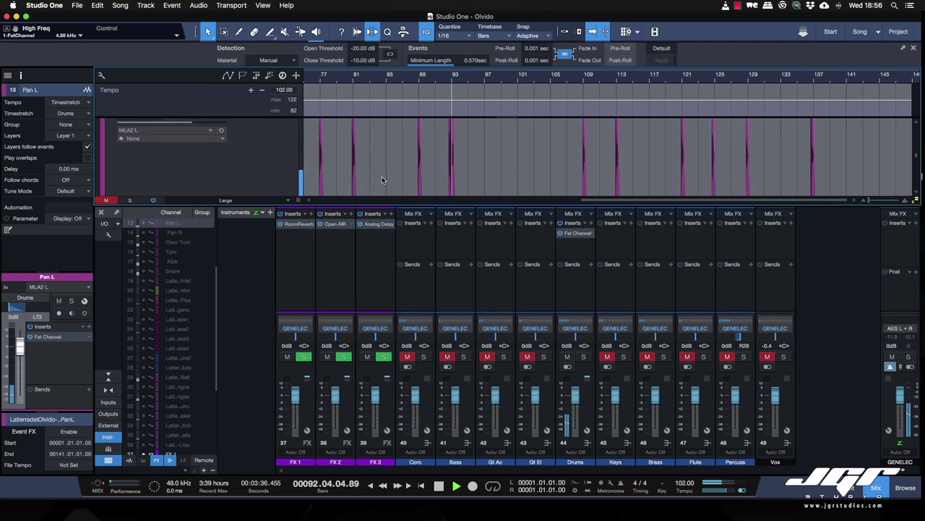
{"action": "scroll", "coordinate": [382, 179], "scroll_direction": "down", "scroll_amount": 2}
{"action": "scroll", "coordinate": [381, 177], "scroll_direction": "down", "scroll_amount": 2}
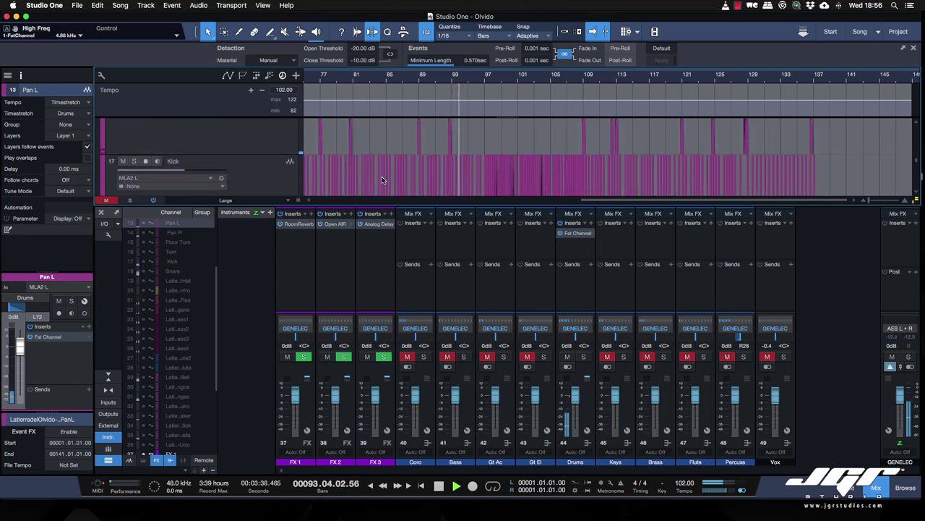
{"action": "scroll", "coordinate": [382, 177], "scroll_direction": "up", "scroll_amount": 3}
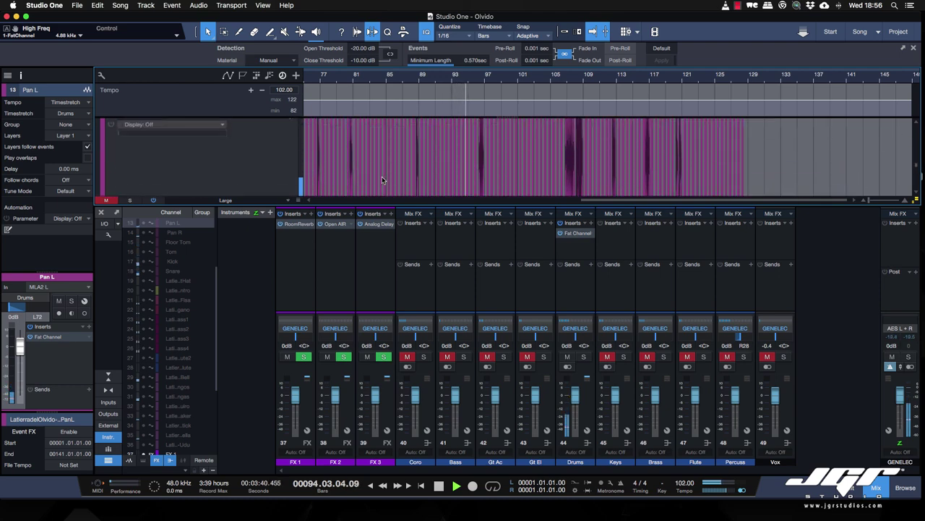
{"action": "scroll", "coordinate": [382, 176], "scroll_direction": "up", "scroll_amount": 1}
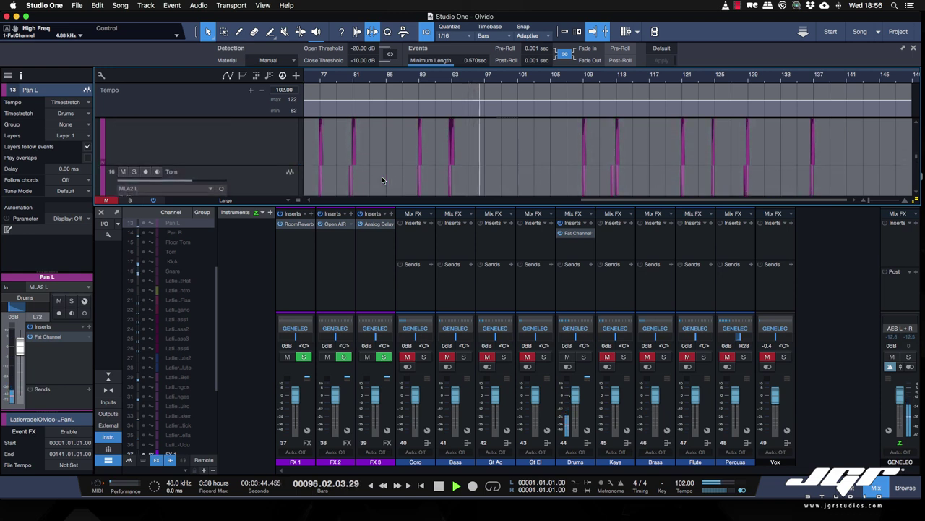
{"action": "scroll", "coordinate": [382, 177], "scroll_direction": "up", "scroll_amount": 2}
{"action": "scroll", "coordinate": [382, 177], "scroll_direction": "down", "scroll_amount": 3}
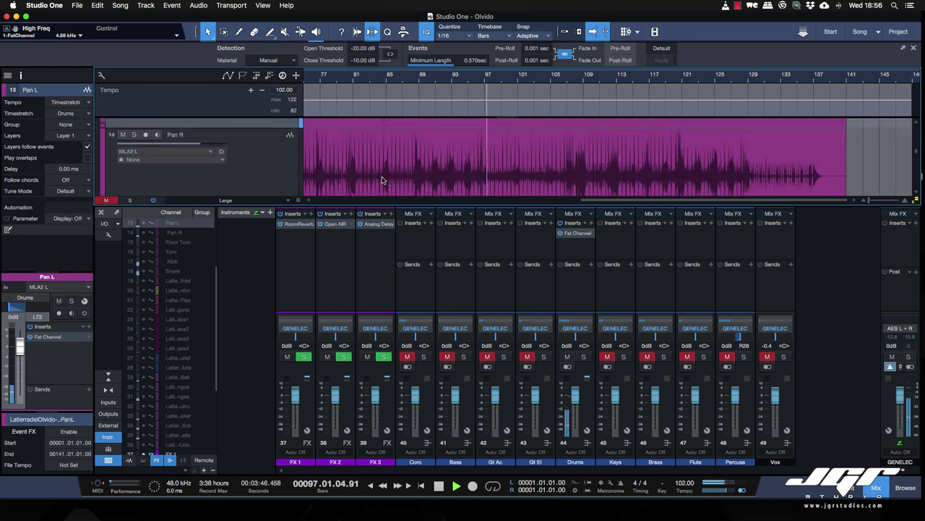
{"action": "key", "text": "space"}
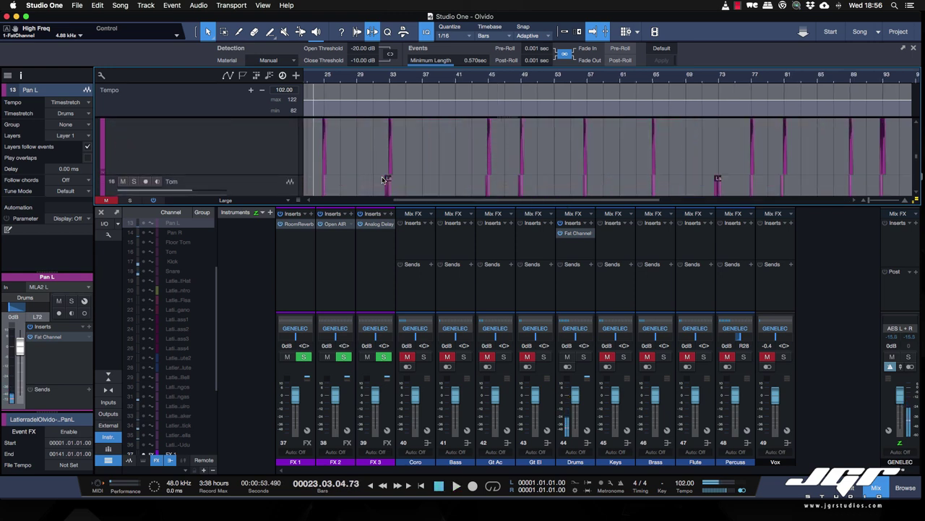